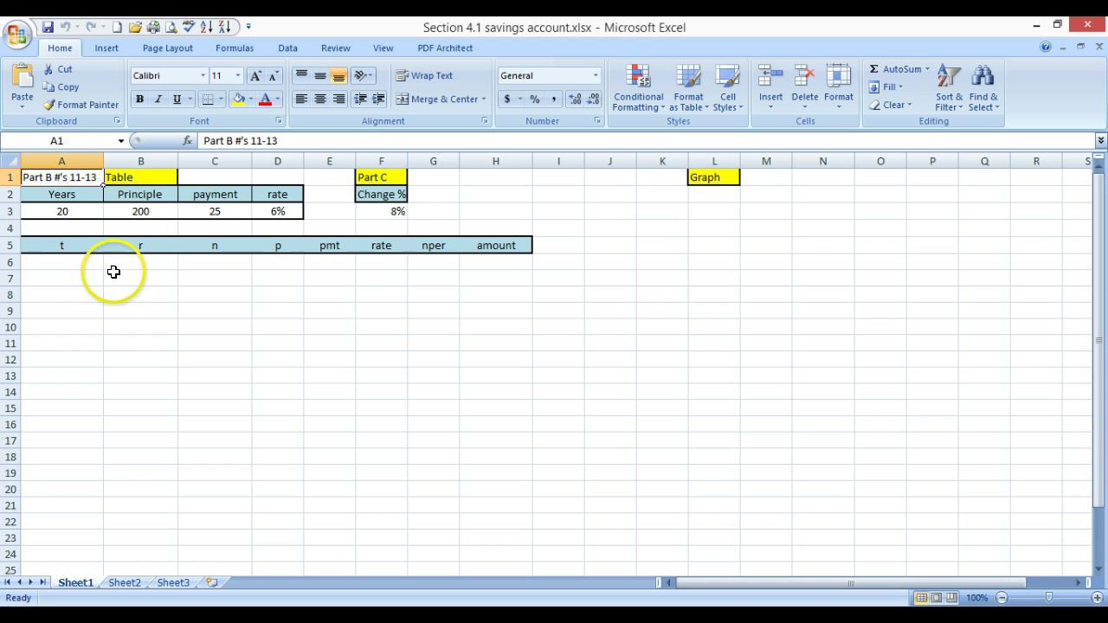
Examine the row 5 table headings one by one, from t in column A through amount in column H
click(62, 245)
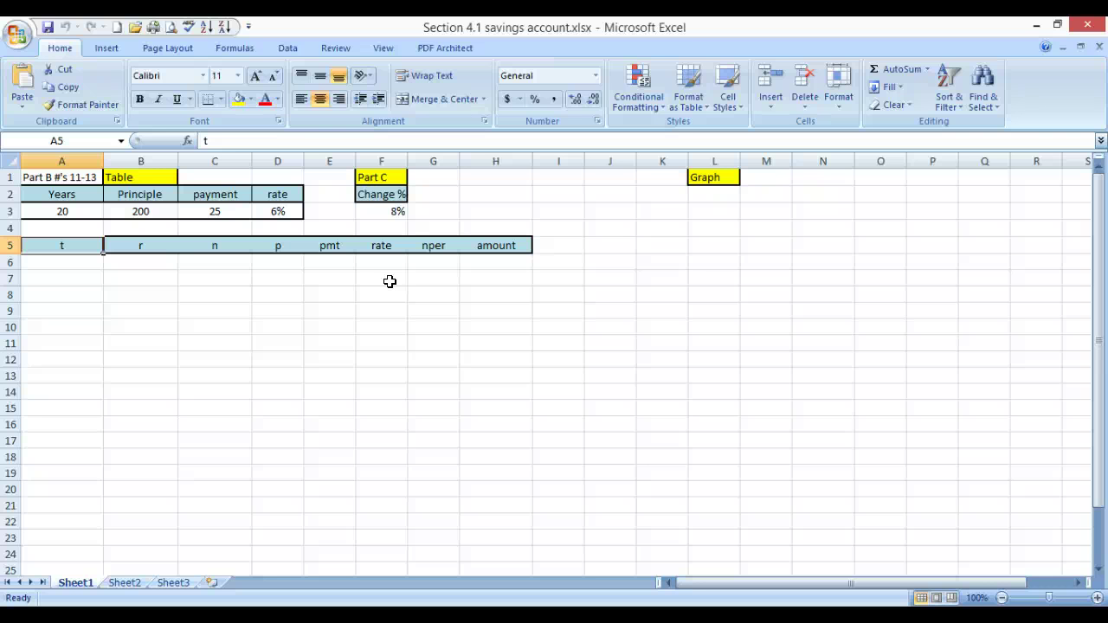
key(Right)
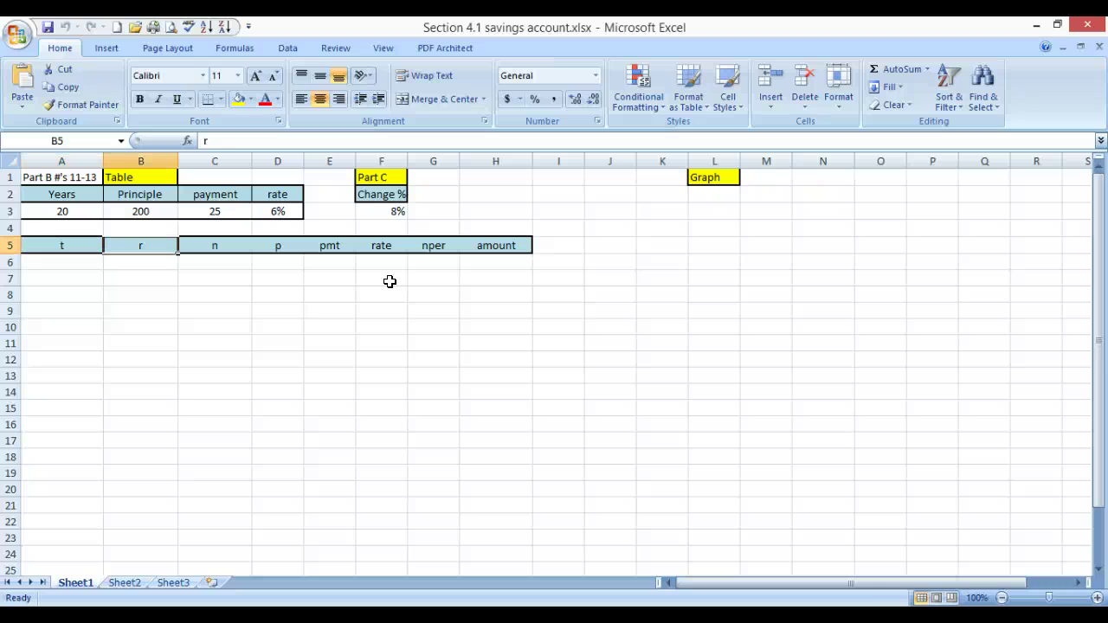
key(Right)
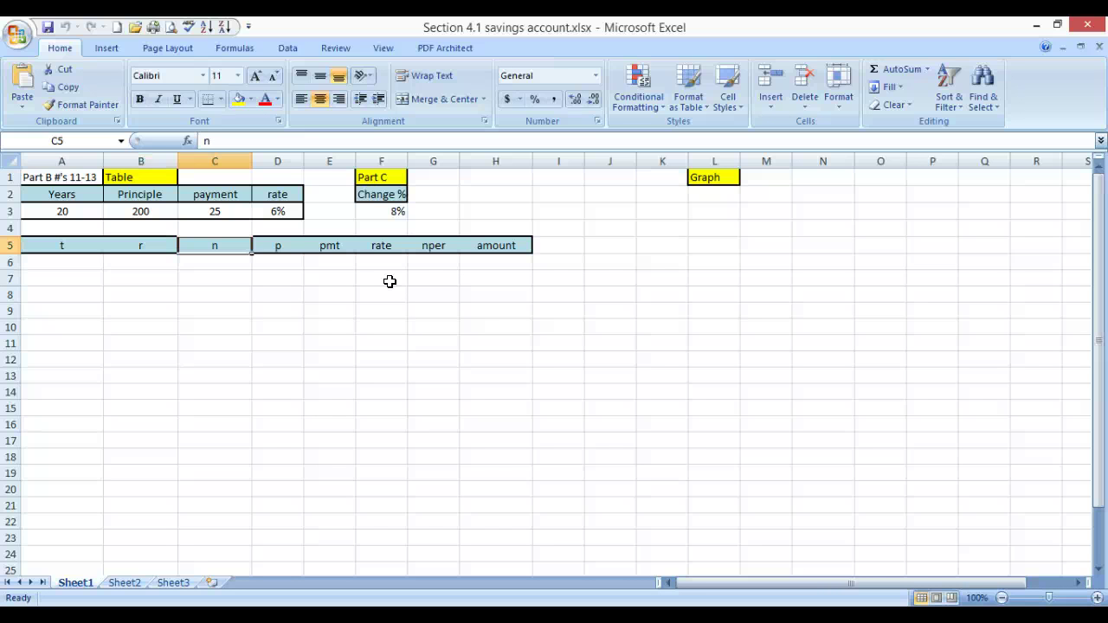
key(Right)
key(Right)
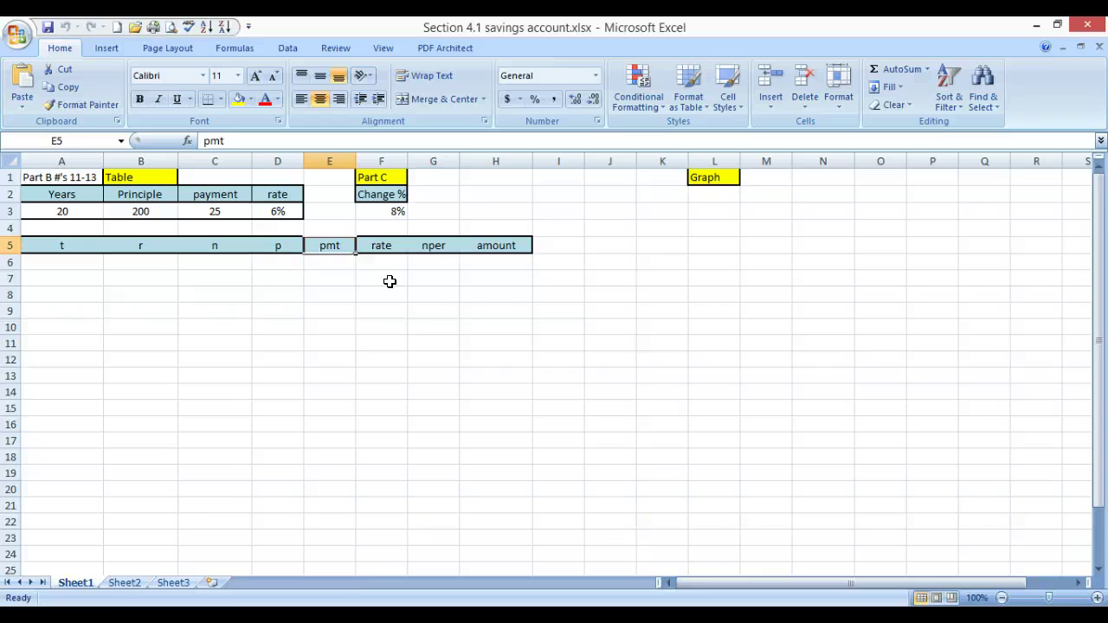
key(Right)
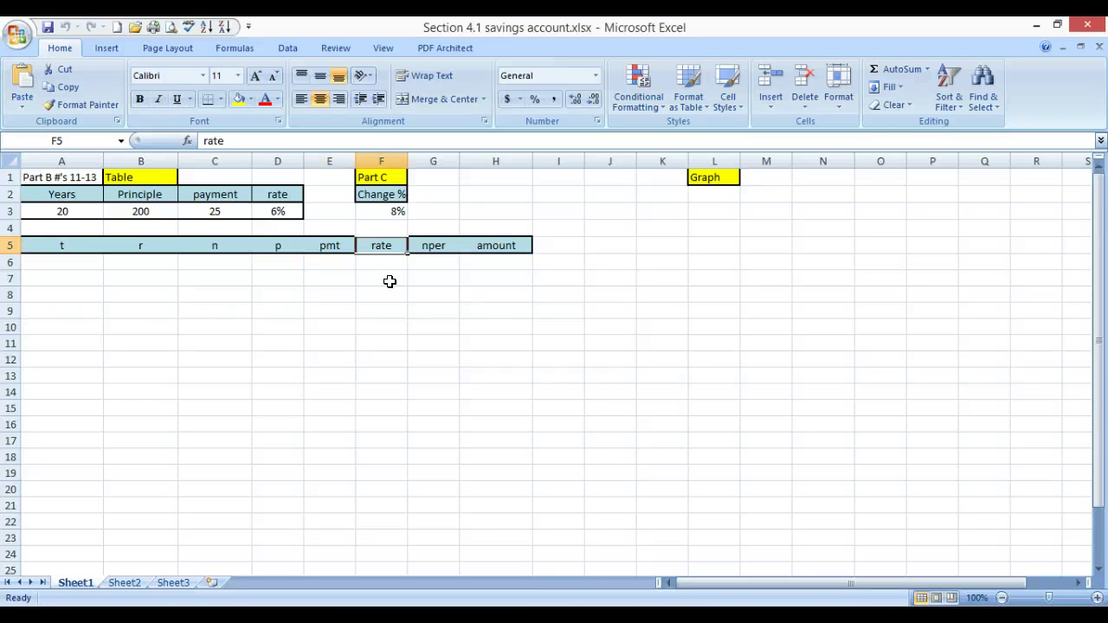
click(345, 243)
click(371, 245)
key(Right)
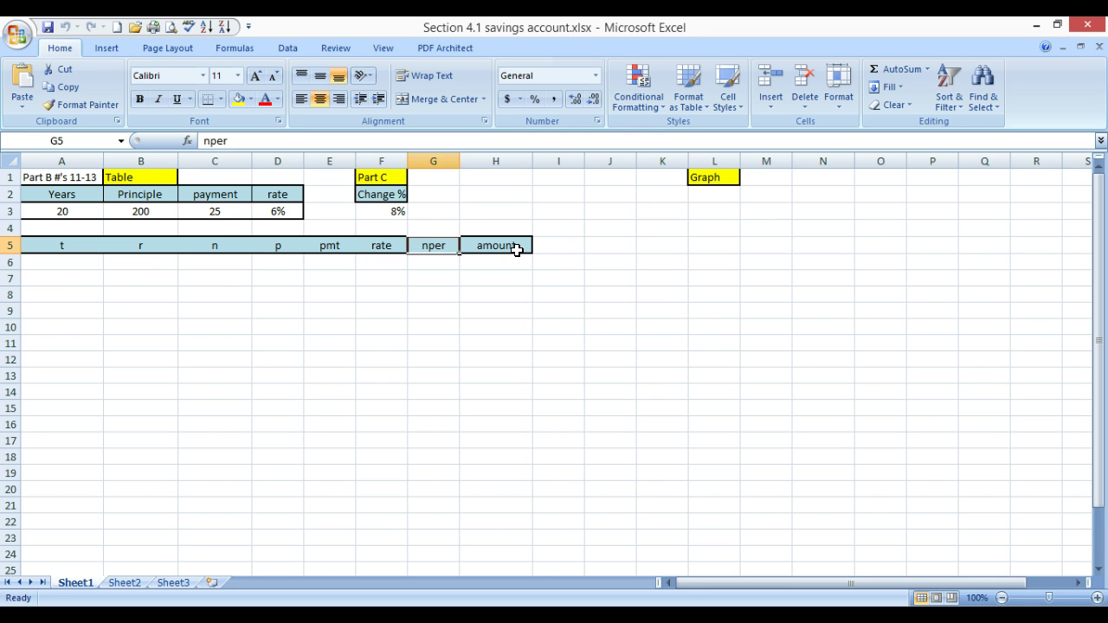
key(Right)
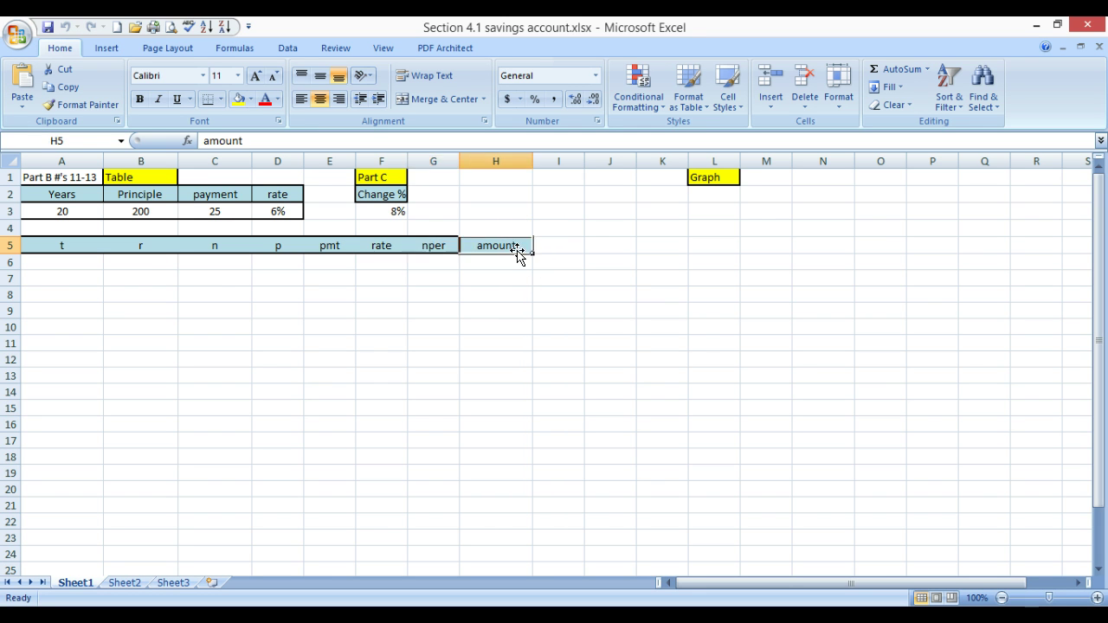
click(511, 263)
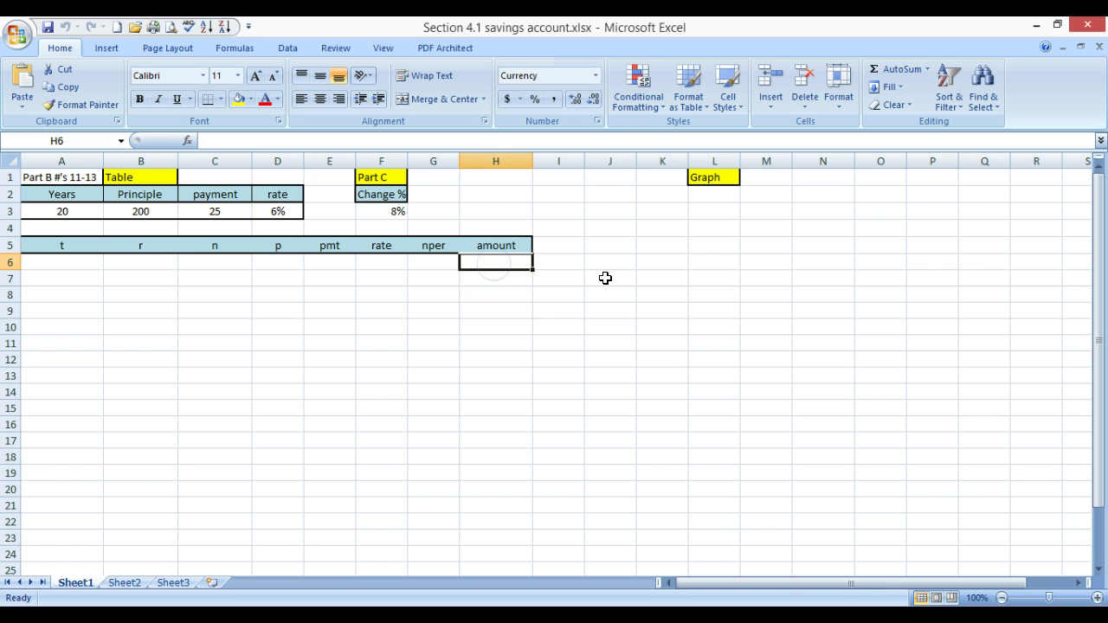
Enter 1 and 2 as the first two t values in cells A6 and A7
click(66, 265)
text(1)
key(Return)
text(2)
key(Return)
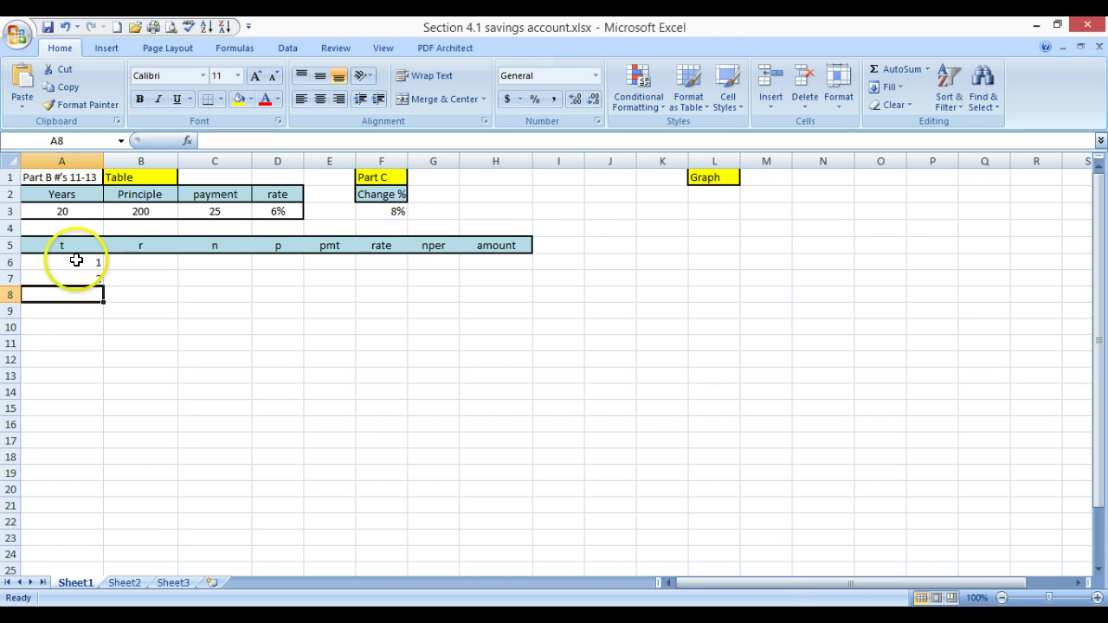
Extend the t series from A6:A7 down to A25 so it runs from 1 to 20
mouse_move(77, 261)
mouse_down()
mouse_move(68, 274)
mouse_move(84, 281)
mouse_up()
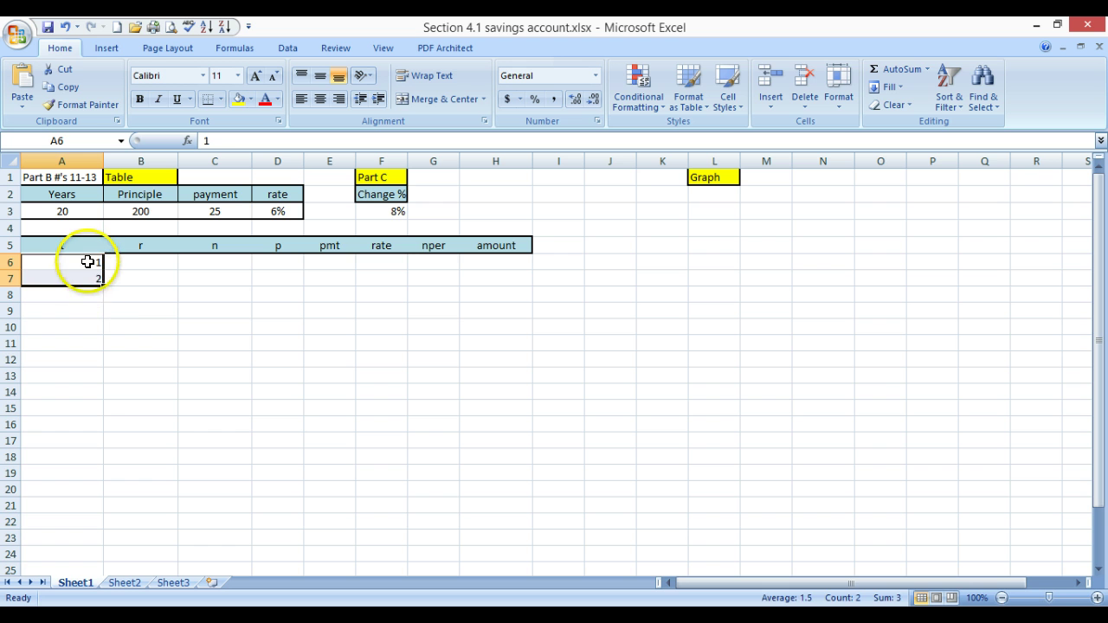
click(86, 261)
click(82, 279)
drag(87, 262, 80, 277)
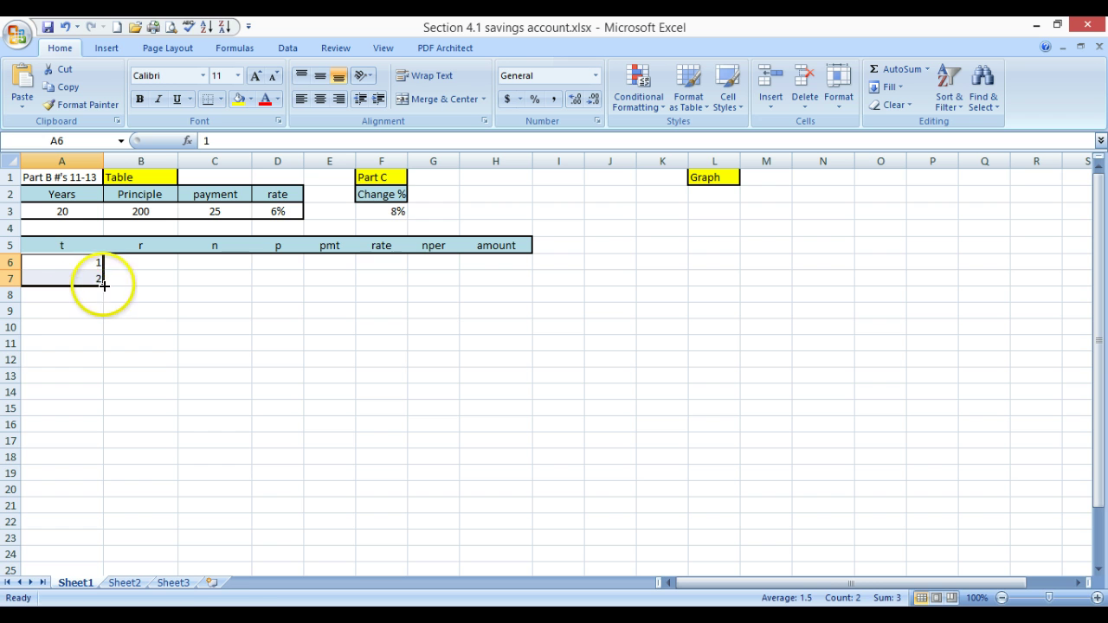
drag(103, 285, 93, 571)
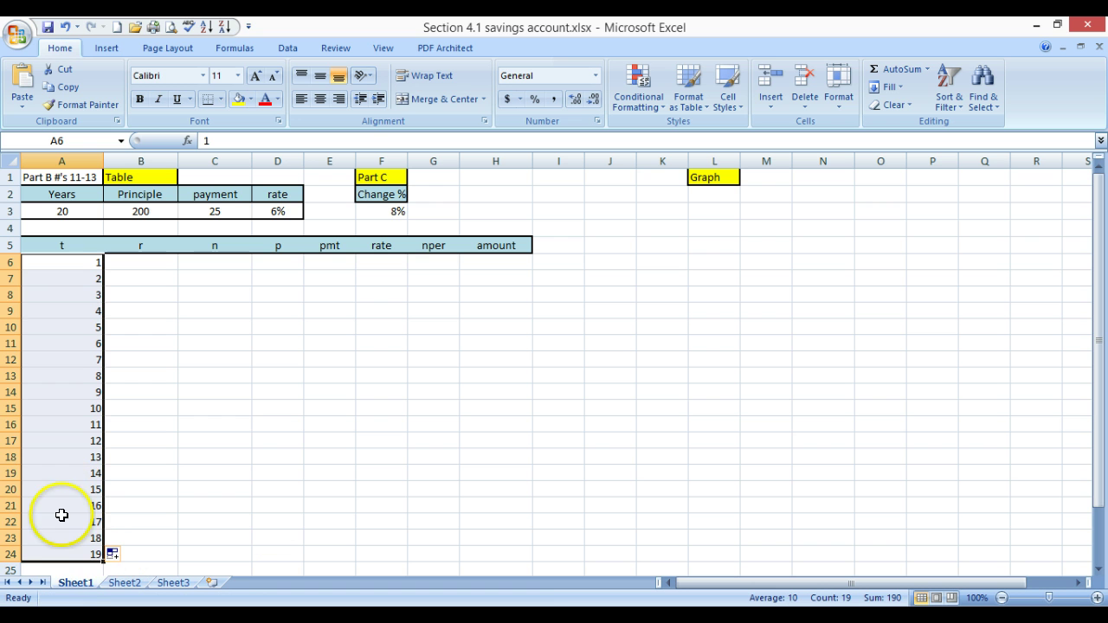
drag(103, 561, 104, 571)
scroll(251, 480, down, 2)
scroll(250, 480, up, 2)
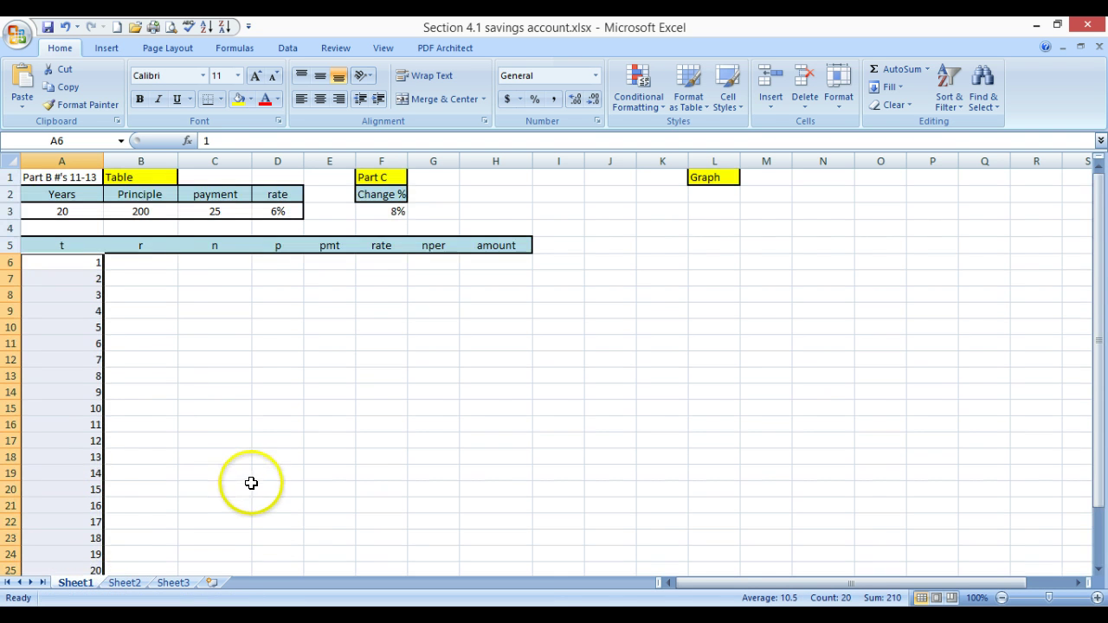
Enter .06 as the r value in B6 and fill it down to B25
click(141, 260)
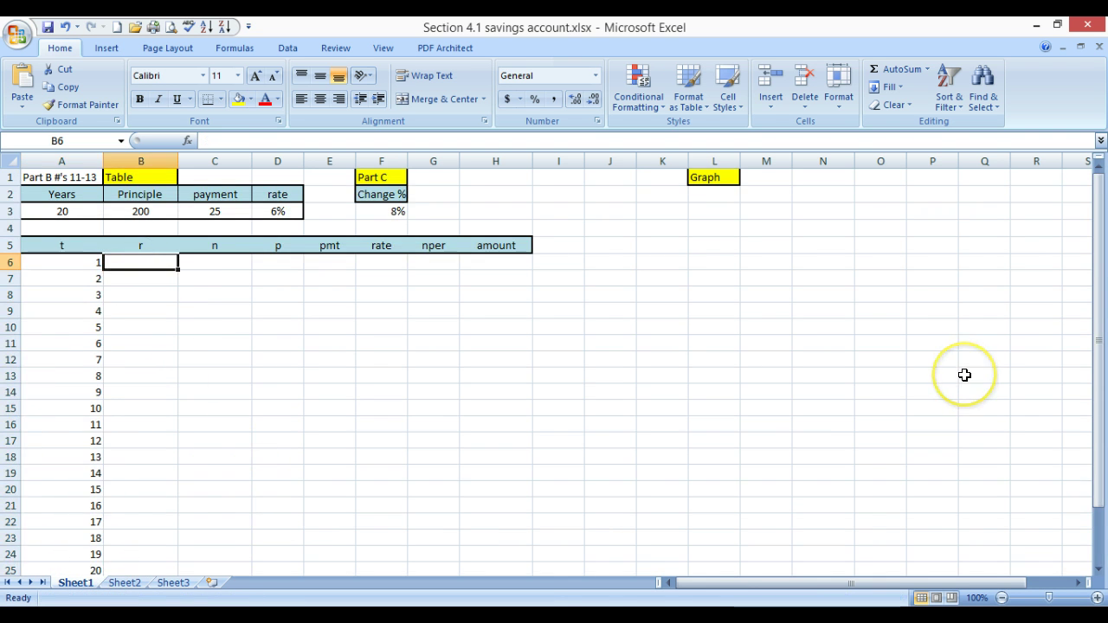
text(.06)
key(Return)
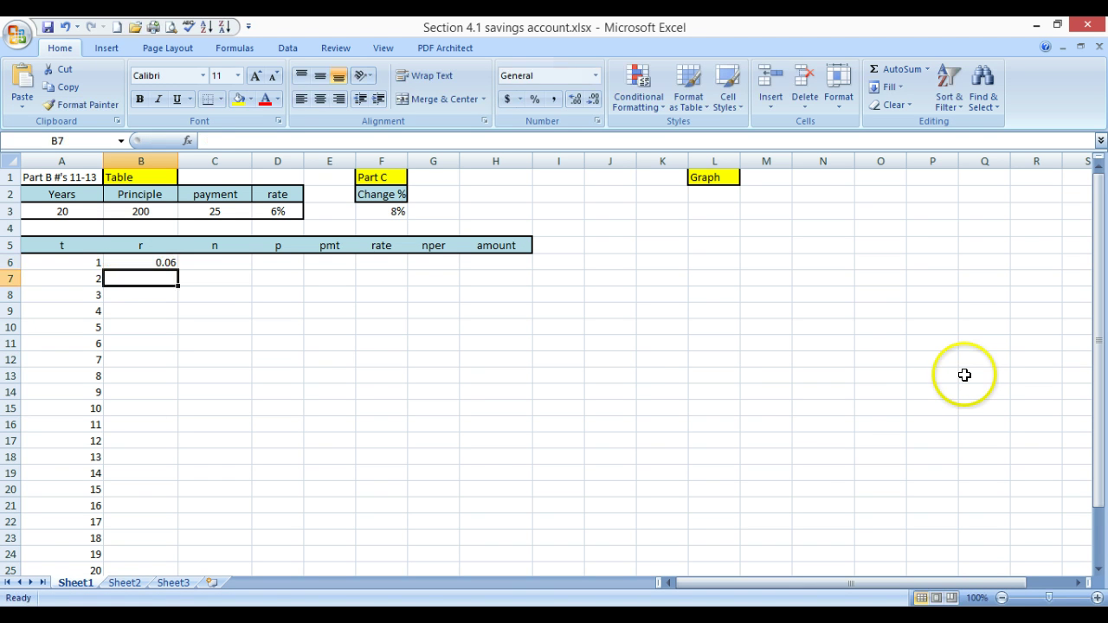
click(136, 262)
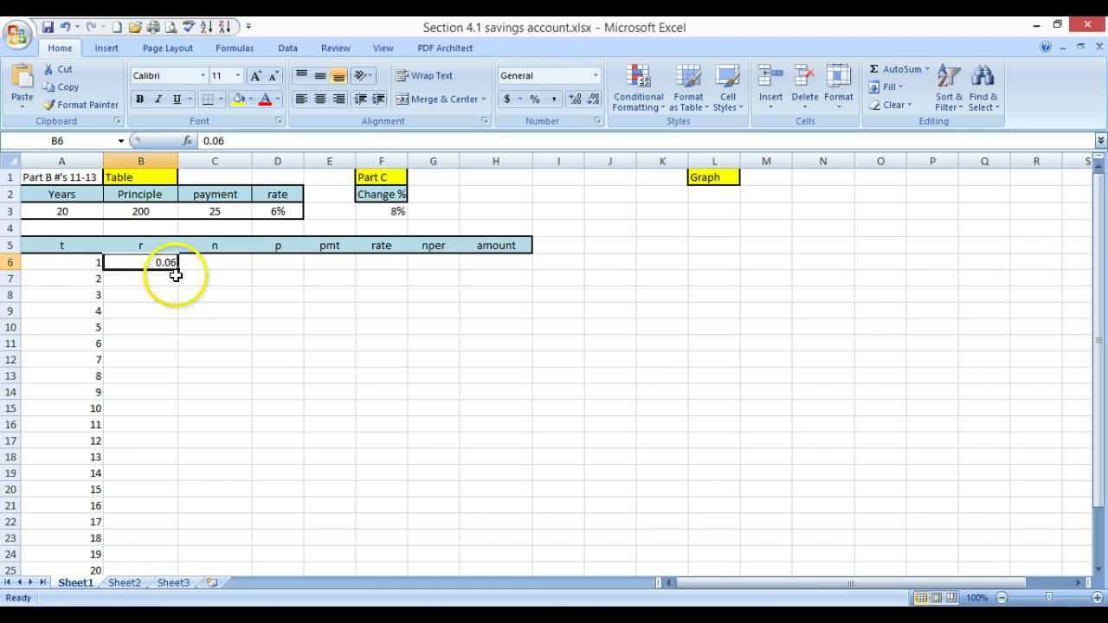
drag(177, 269, 147, 570)
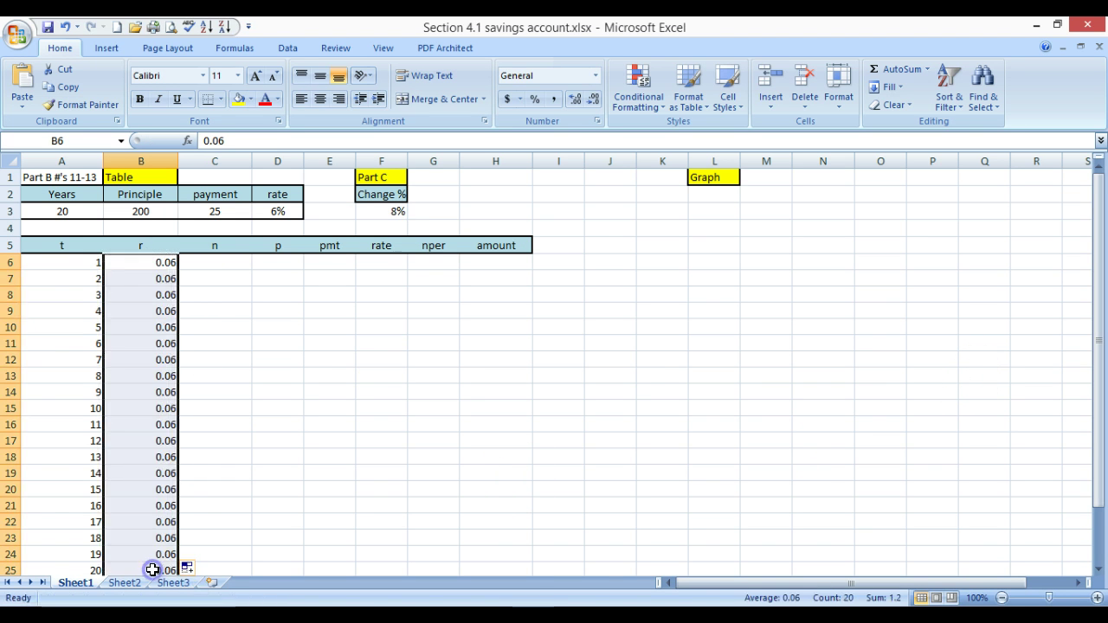
Enter 12 as the n value in C6 and fill it down to C25
click(224, 261)
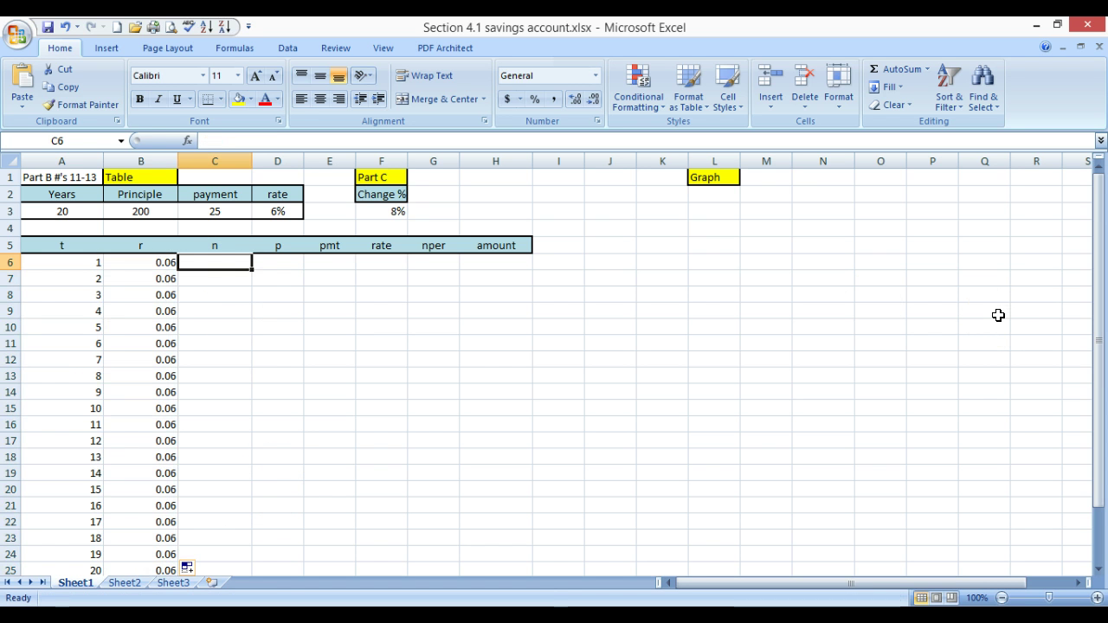
text(12)
key(Return)
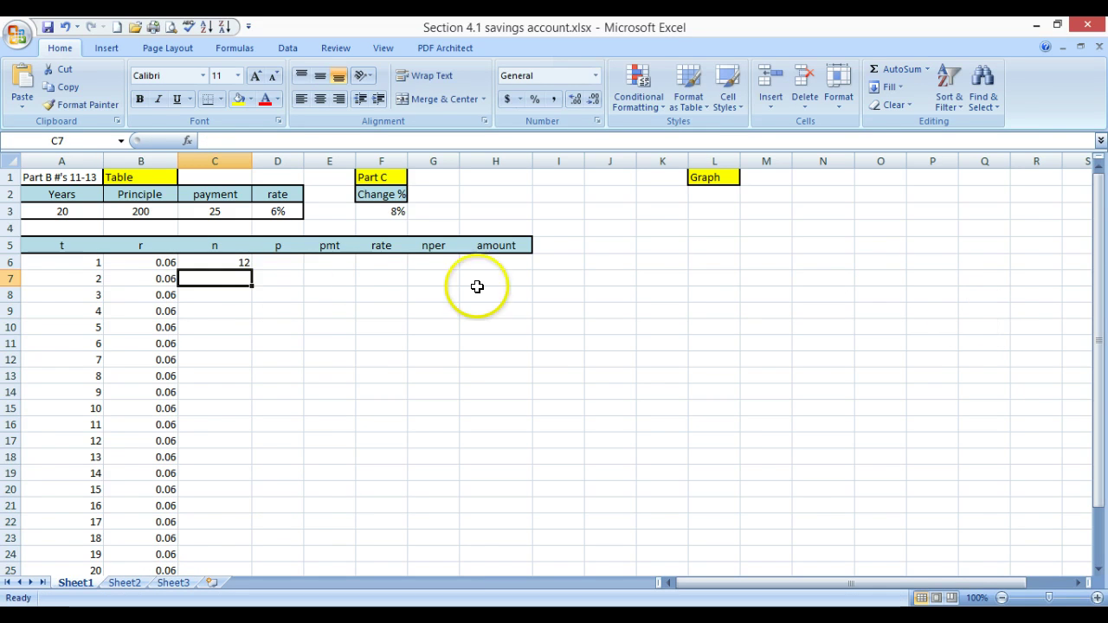
click(240, 262)
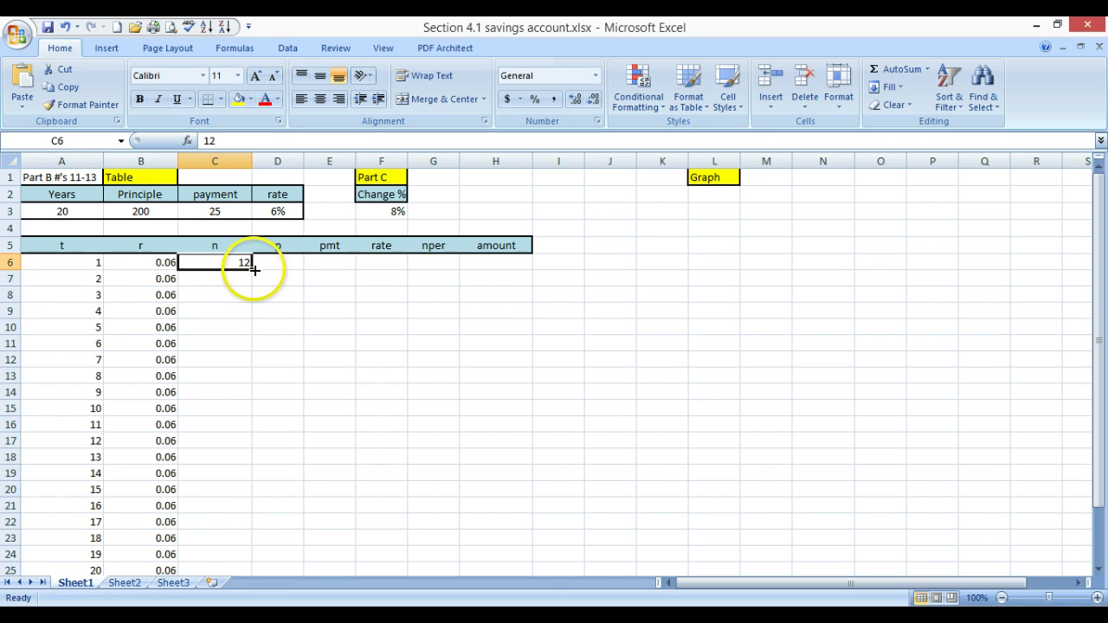
drag(254, 270, 217, 539)
scroll(407, 459, up, 1)
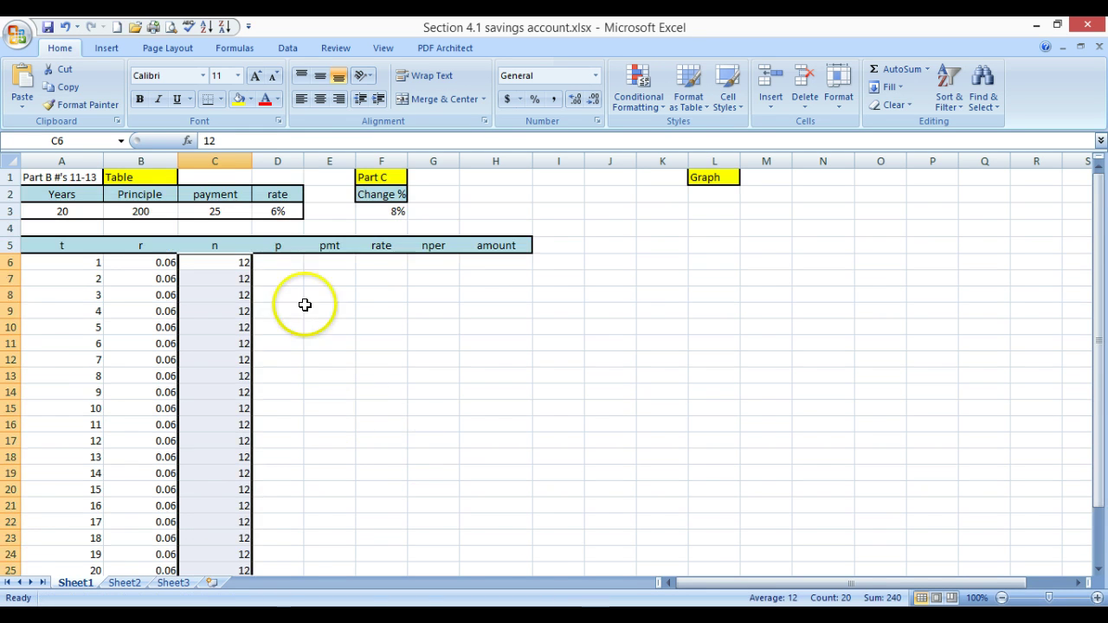
Enter 200 as the p value in D6 and fill it down to D25
click(278, 262)
text(20)
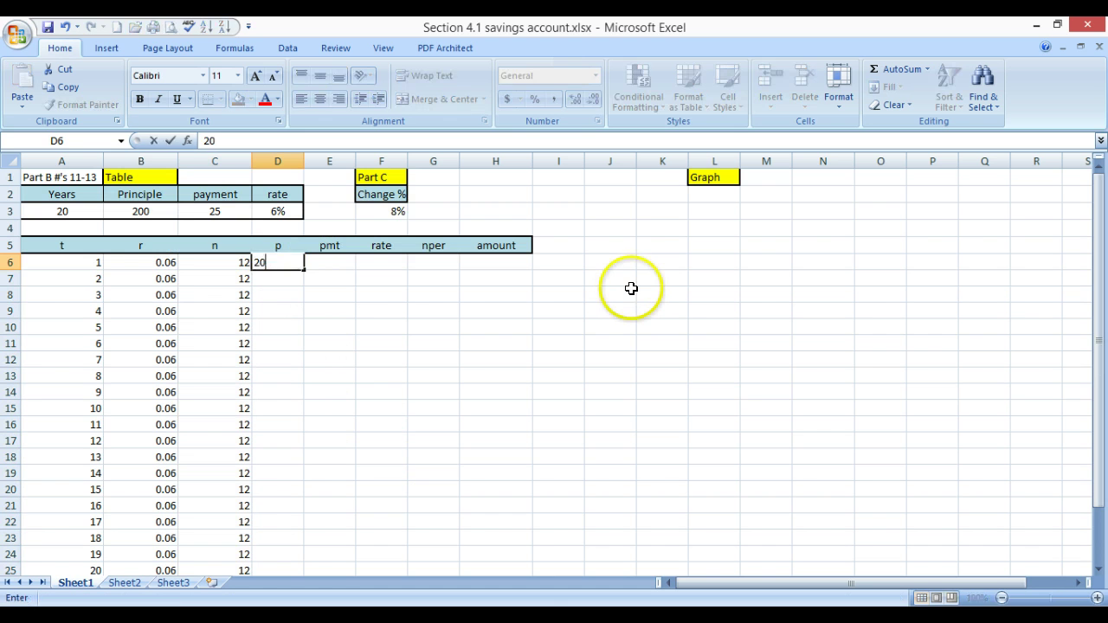
text(0)
key(Return)
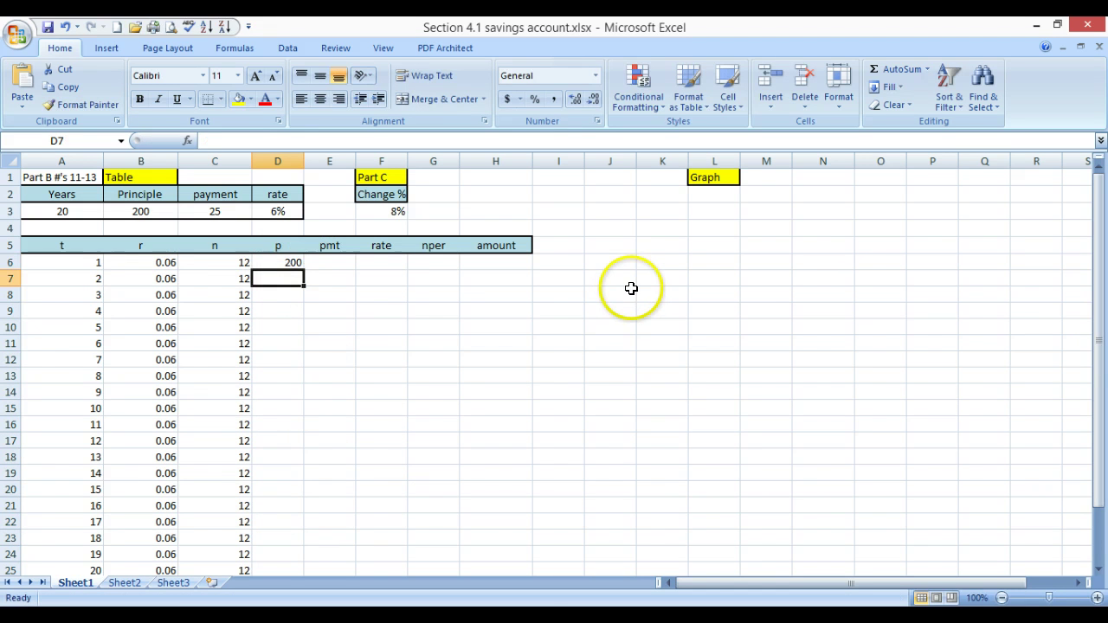
click(294, 263)
drag(305, 267, 285, 509)
scroll(416, 502, up, 2)
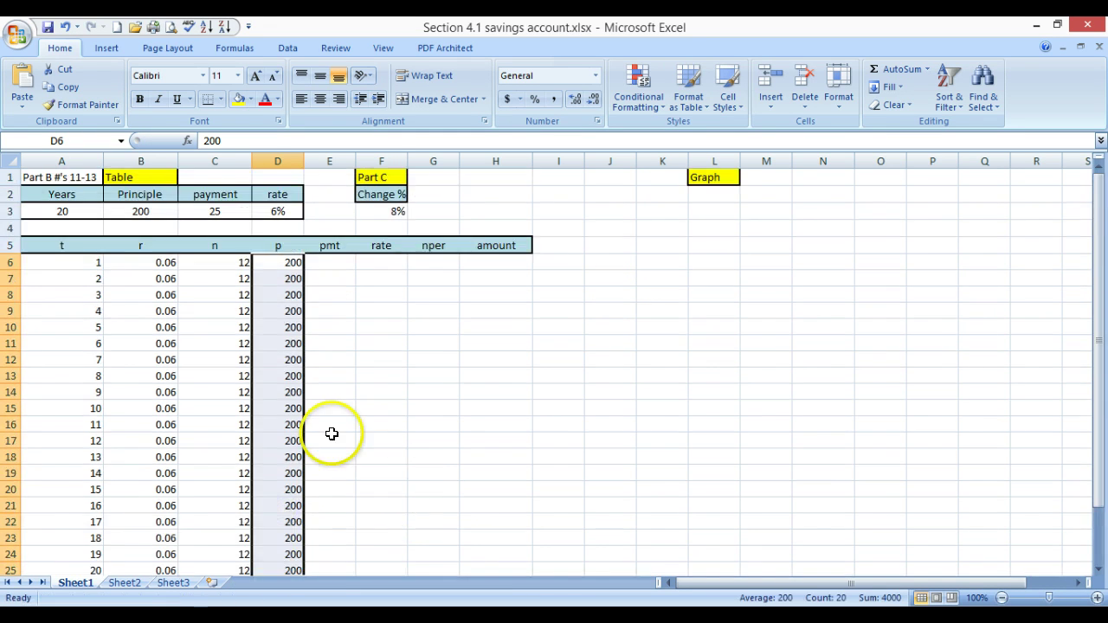
Review the first-row entries for t, r, n and p in A6:D6 and the t value in A7
click(198, 317)
click(82, 263)
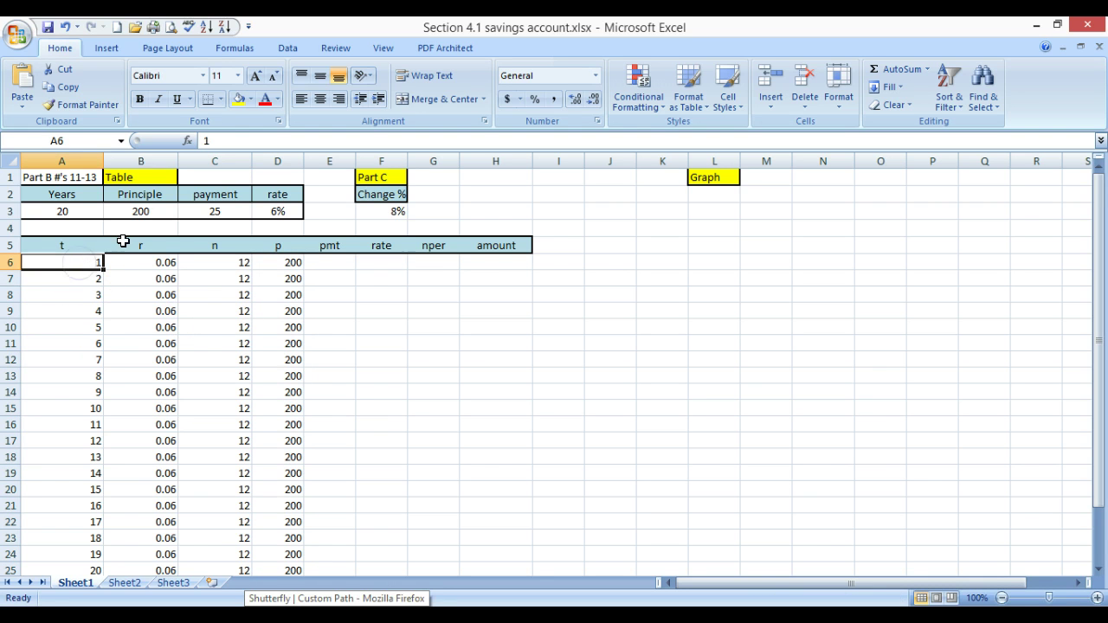
click(149, 258)
click(245, 260)
click(267, 260)
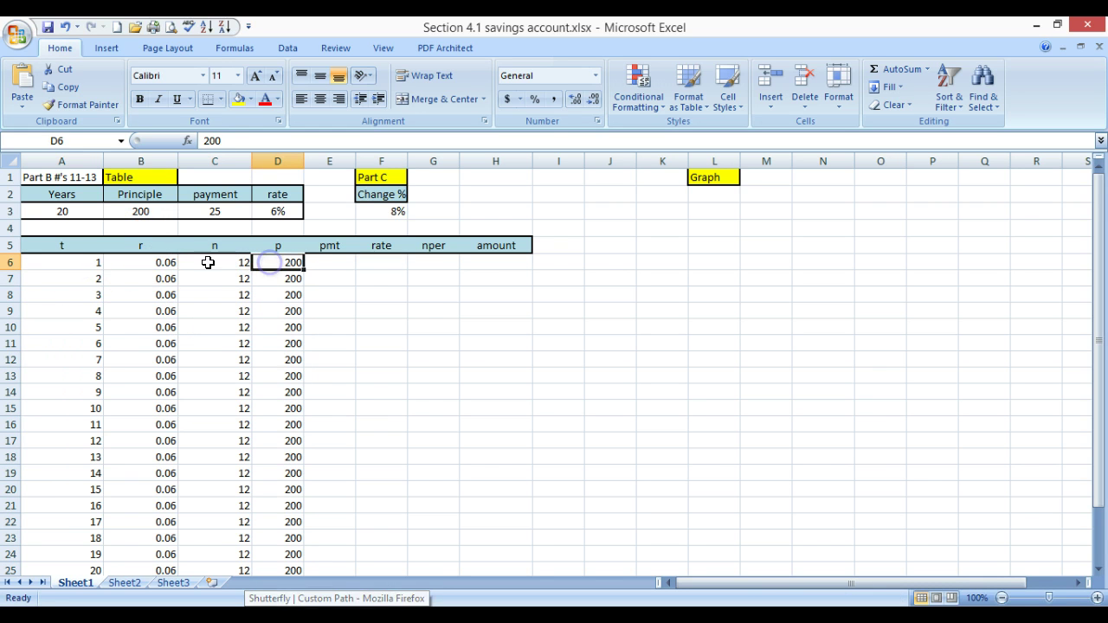
click(66, 265)
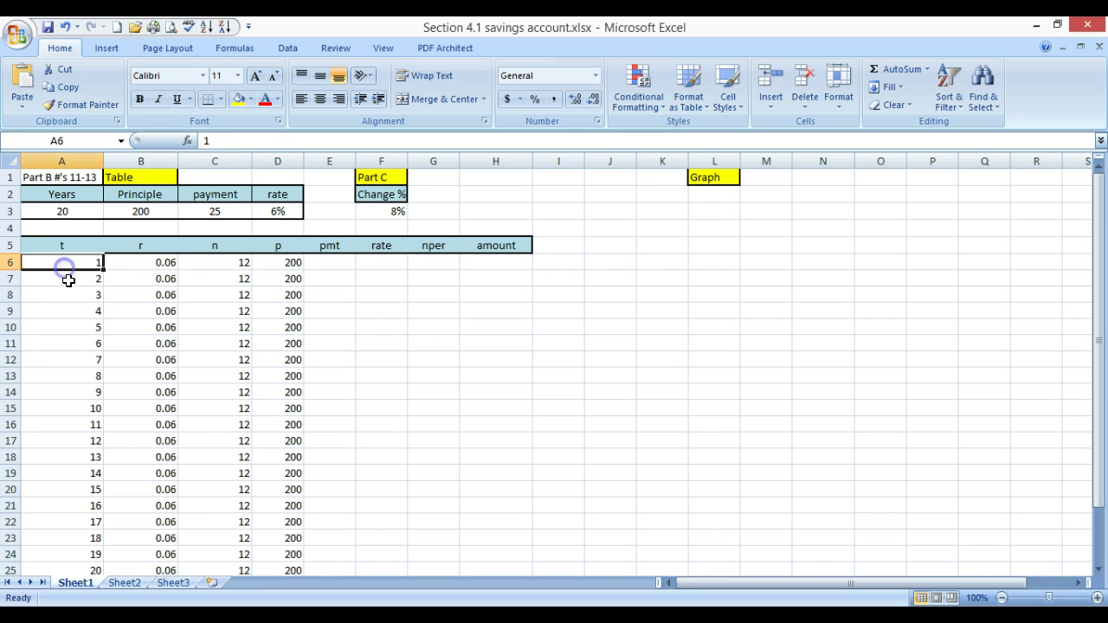
click(69, 280)
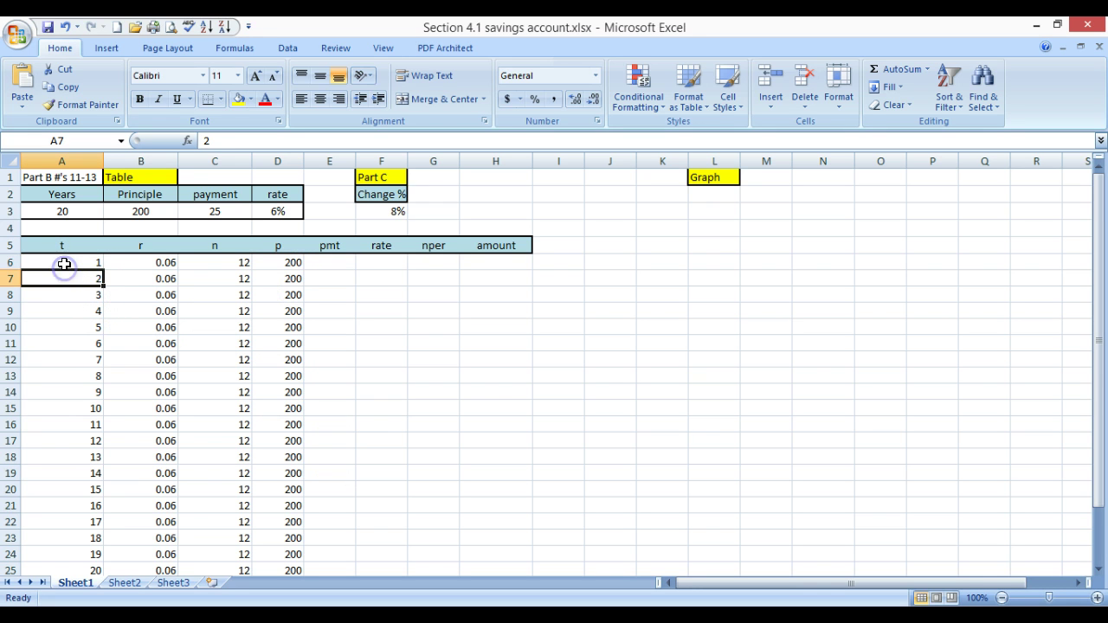
click(67, 265)
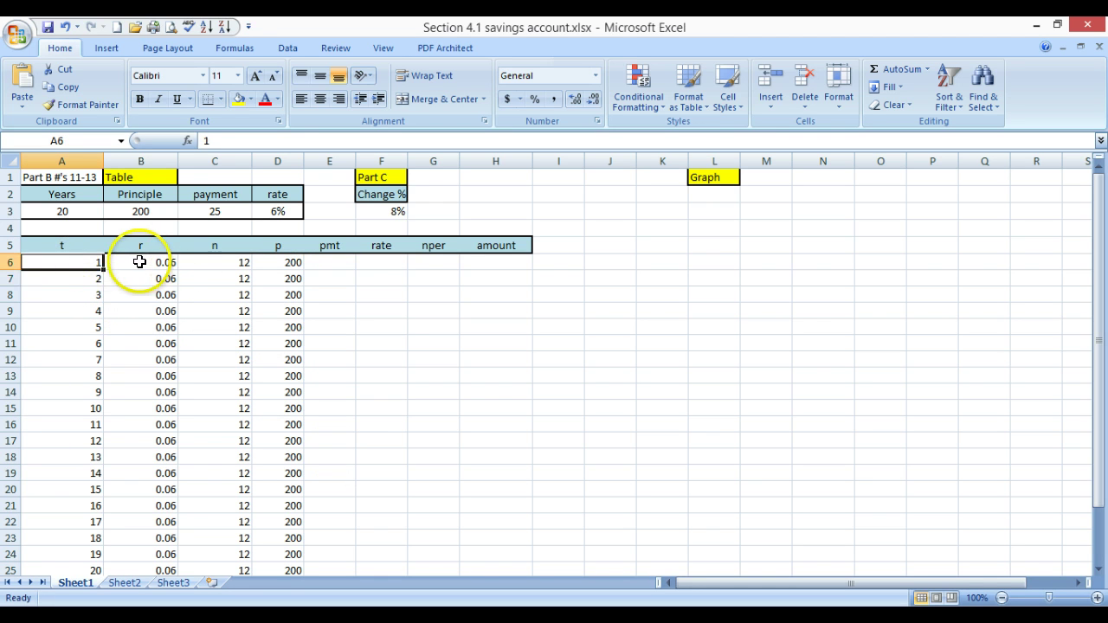
Clear the range A7:D25 and enter the formula =A6+1 in cell A7
drag(62, 279, 293, 530)
key(Delete)
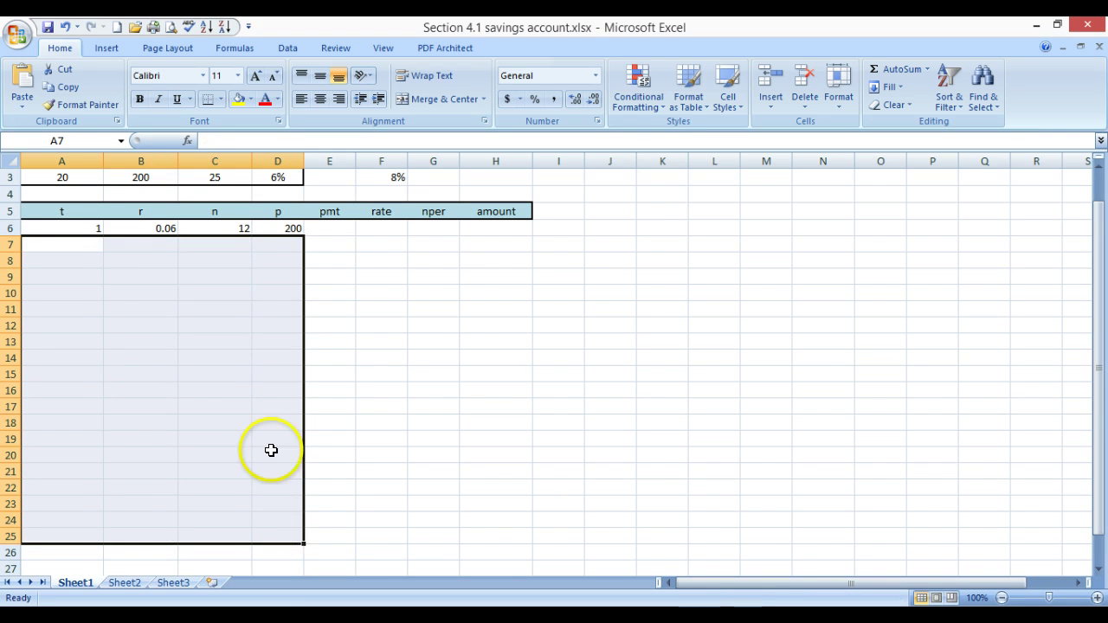
click(61, 242)
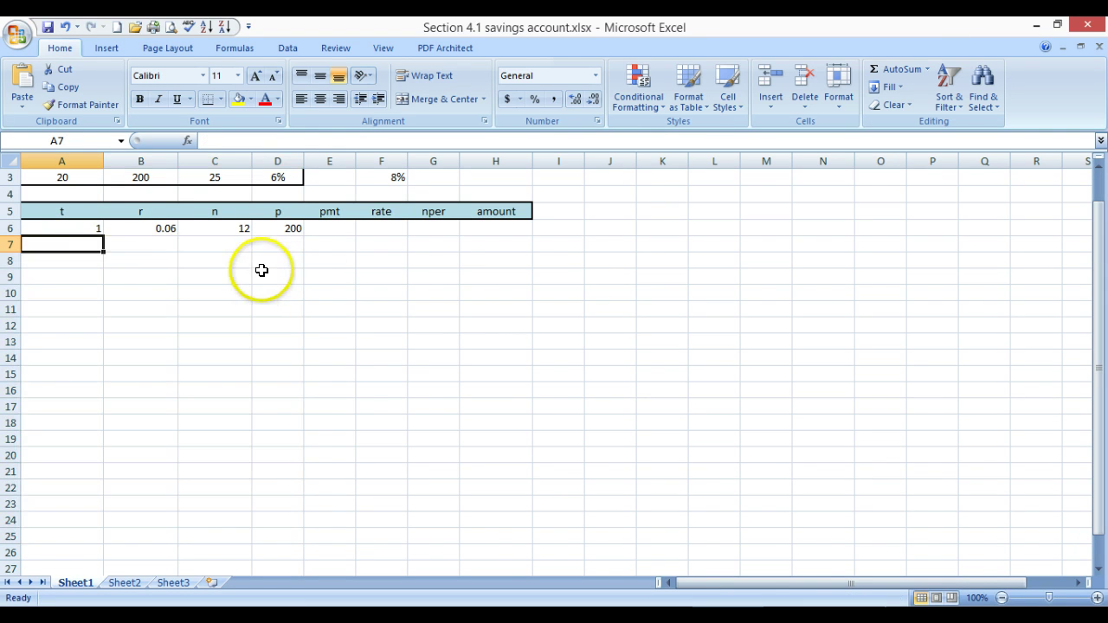
text(=)
click(86, 227)
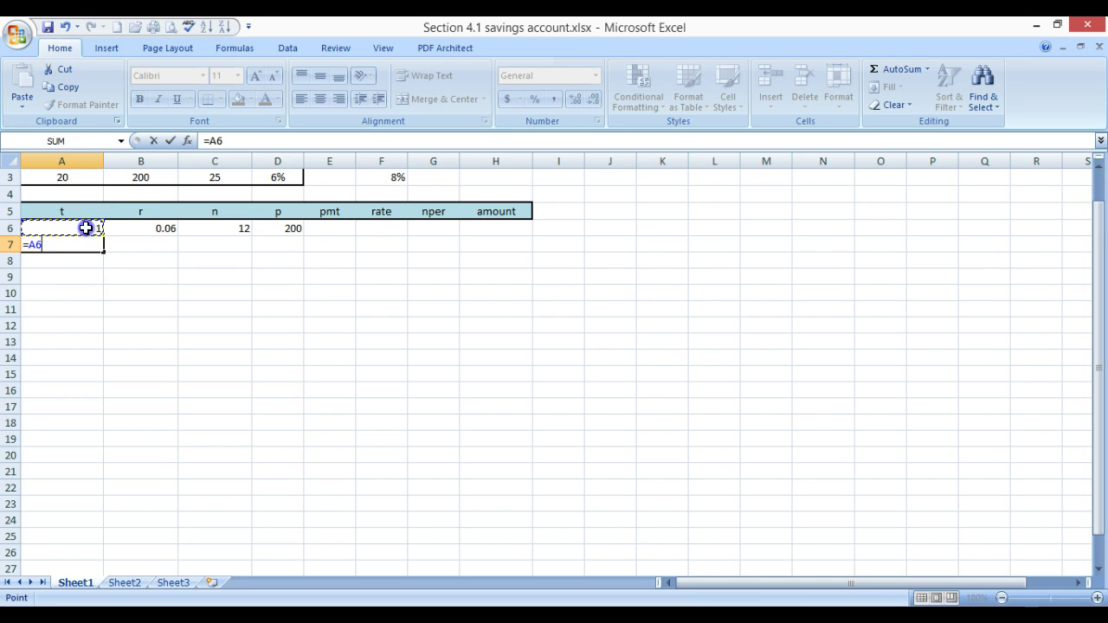
text(+1)
key(Return)
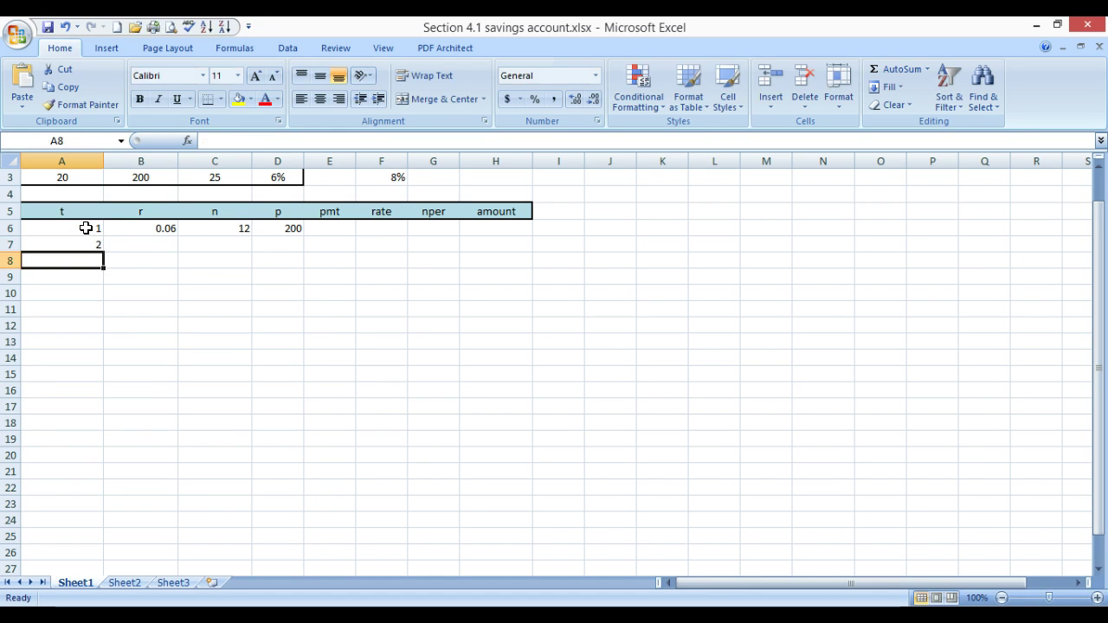
Fill the r, n and p values in B6:D6 down to row 7, and enter 25 as the pmt value in E6
drag(155, 230, 299, 251)
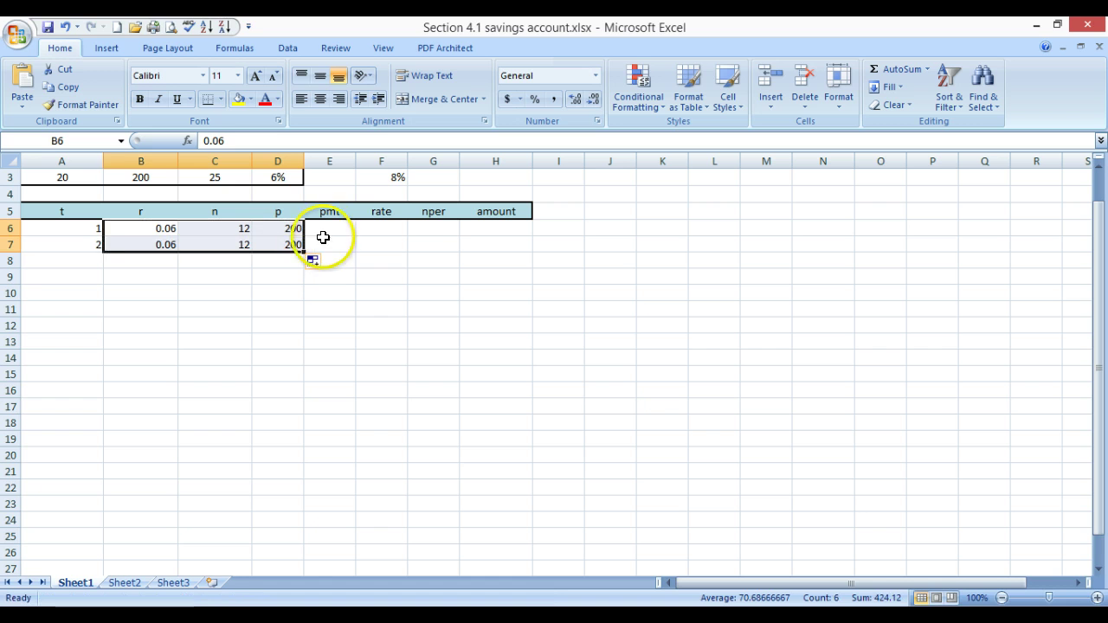
click(327, 228)
text(25)
key(Return)
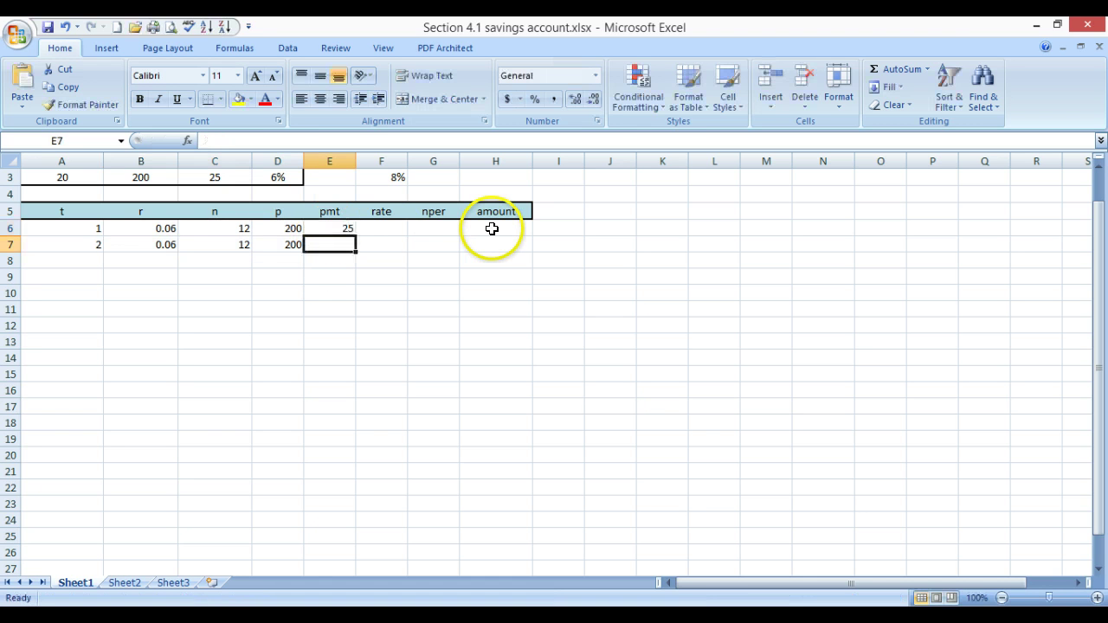
Enter 25 as the pmt value in E7 and fill A7:E7 down to row 25
text(25)
key(Return)
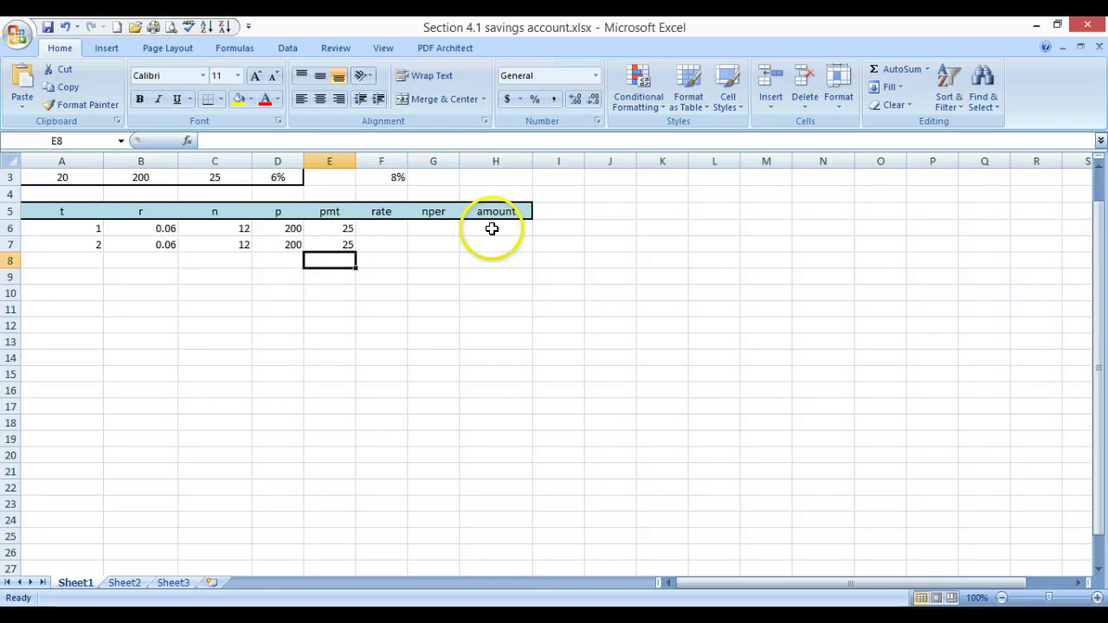
scroll(487, 233, up, 1)
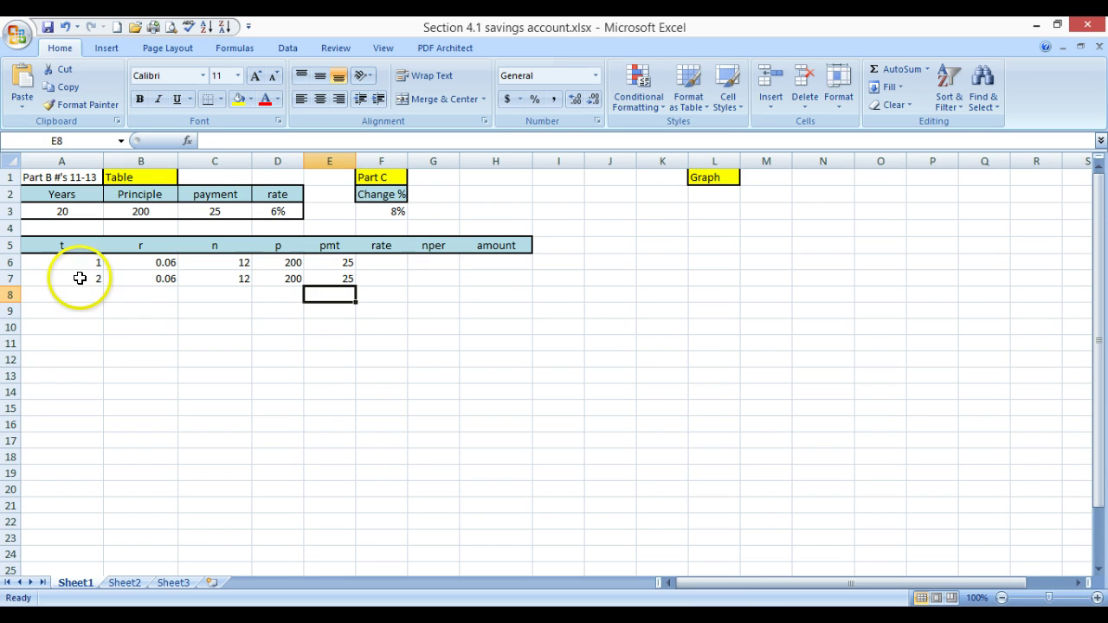
drag(78, 278, 374, 578)
scroll(383, 500, down, 1)
scroll(130, 329, up, 1)
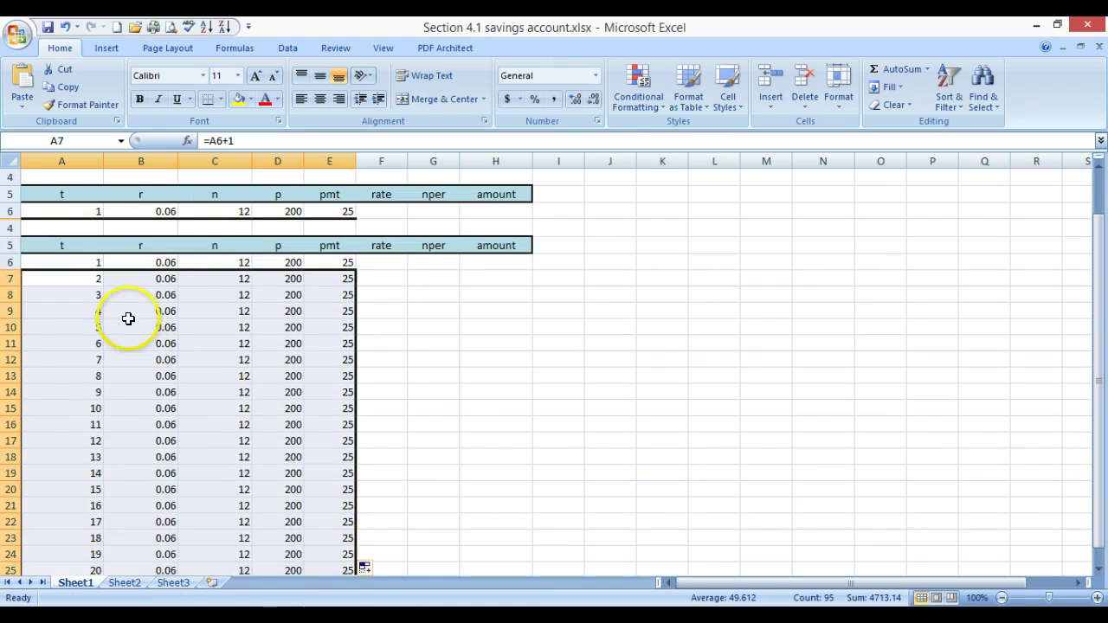
Check the t formula in A8 and review the filled t values in A6:A25
click(63, 288)
click(75, 594)
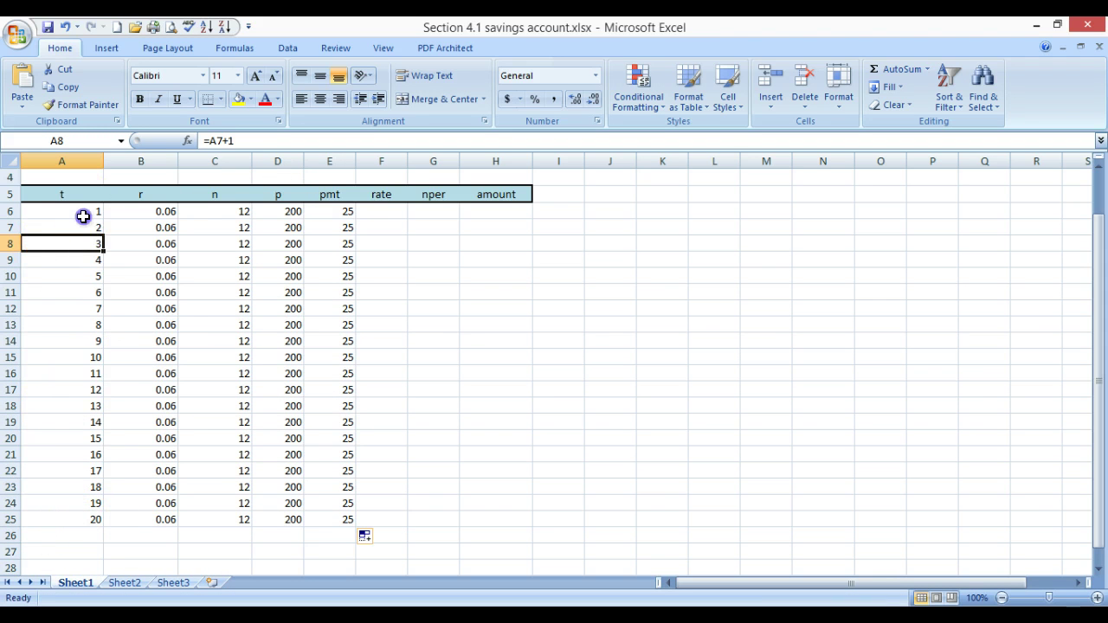
click(47, 141)
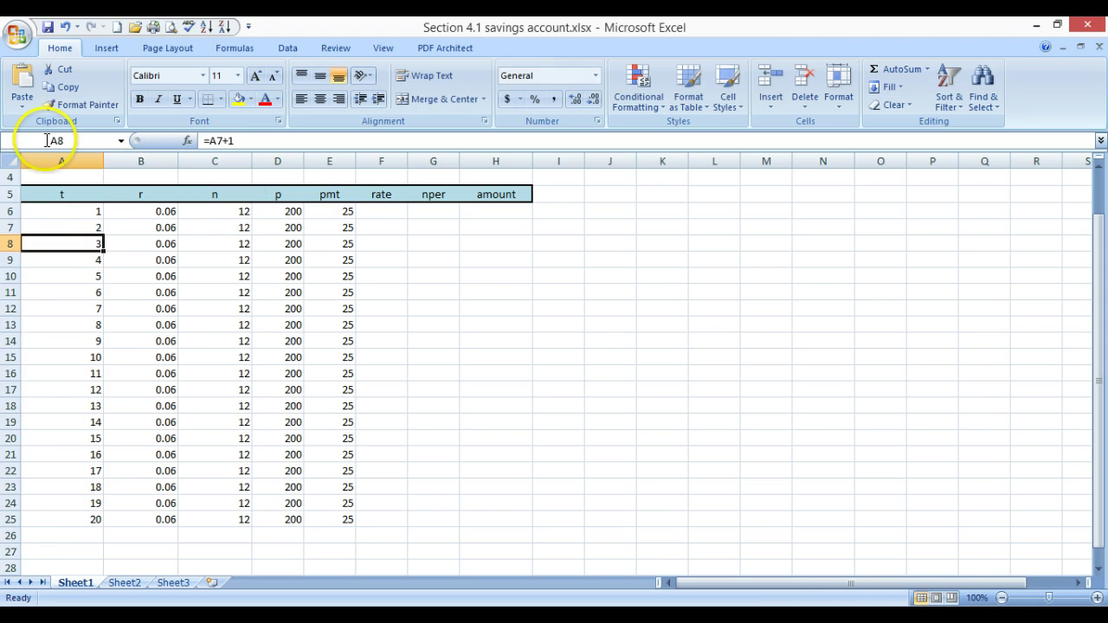
drag(94, 213, 102, 522)
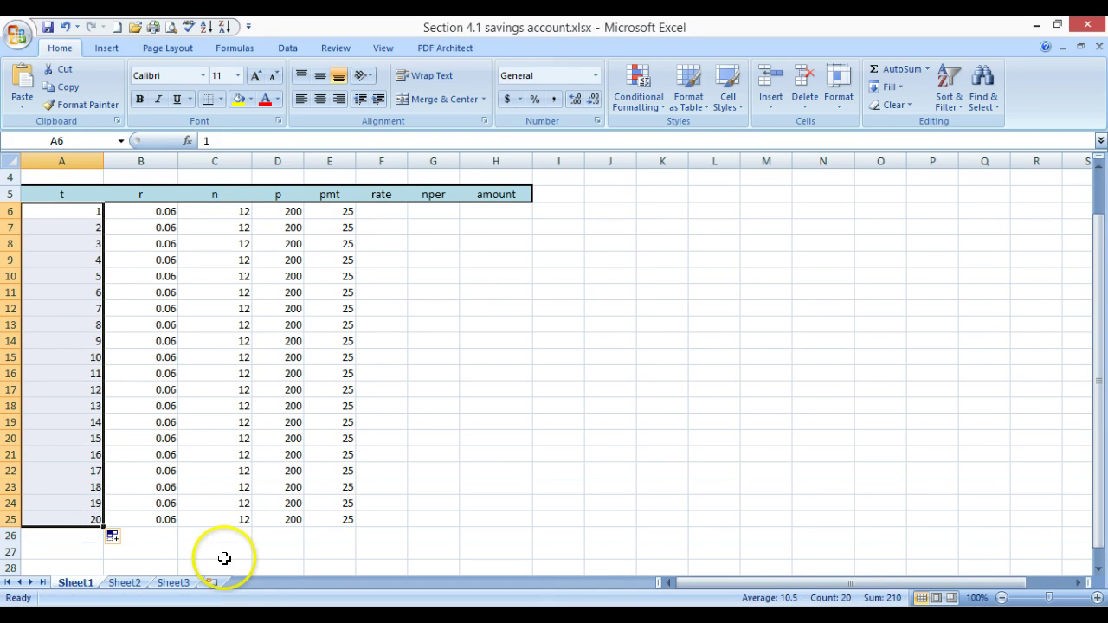
click(276, 327)
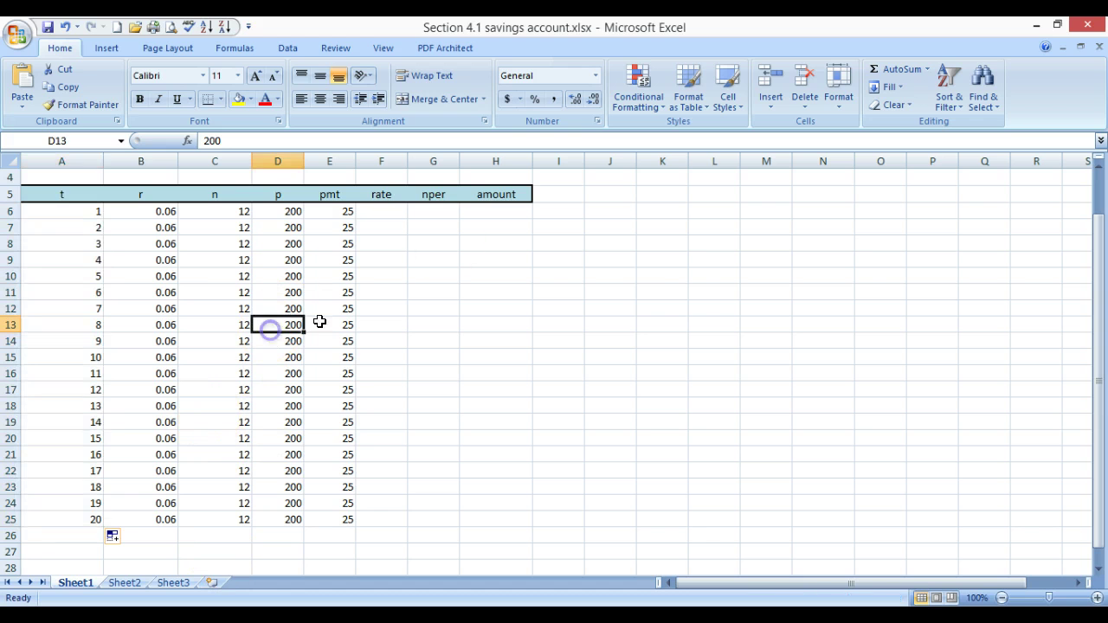
Enter the rate formula =B6/C6 in F6 and fill it down to F25
click(371, 216)
scroll(673, 236, up, 1)
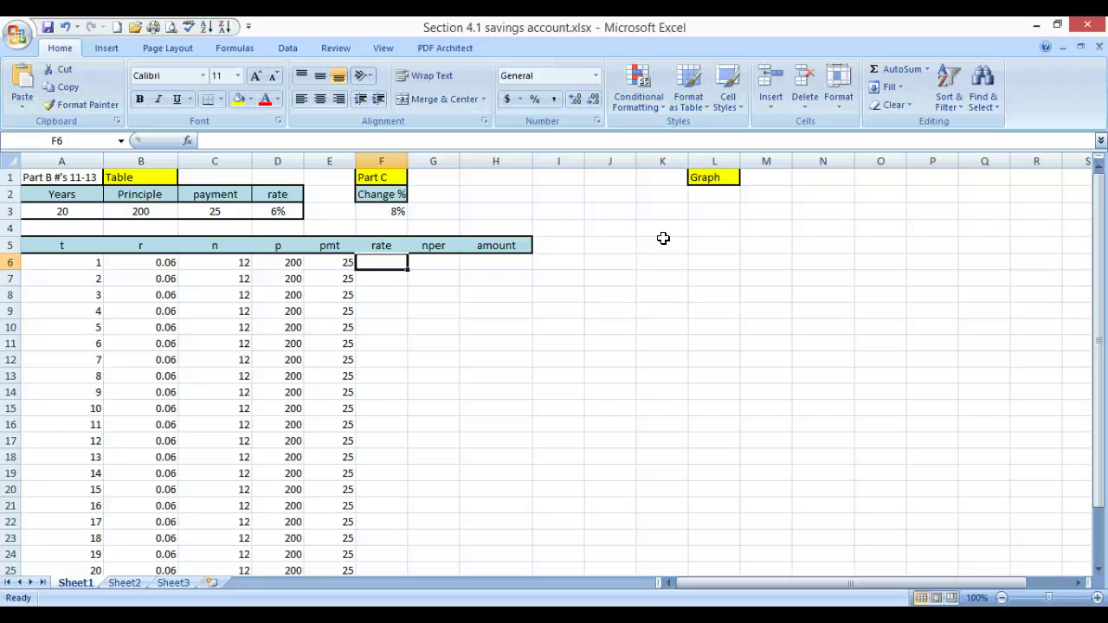
text(=)
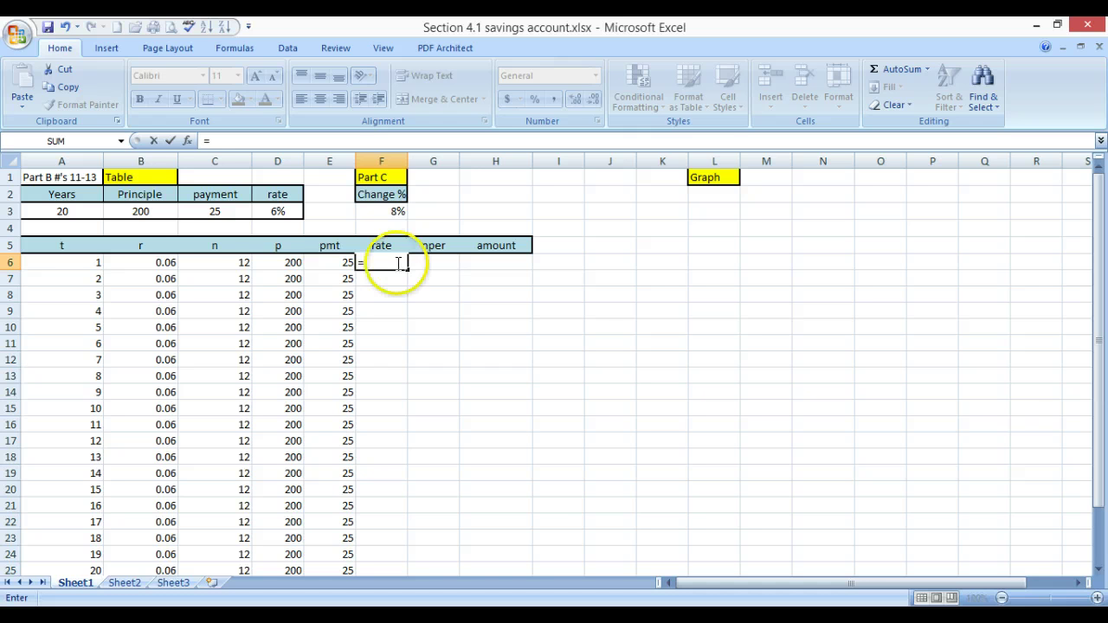
click(151, 261)
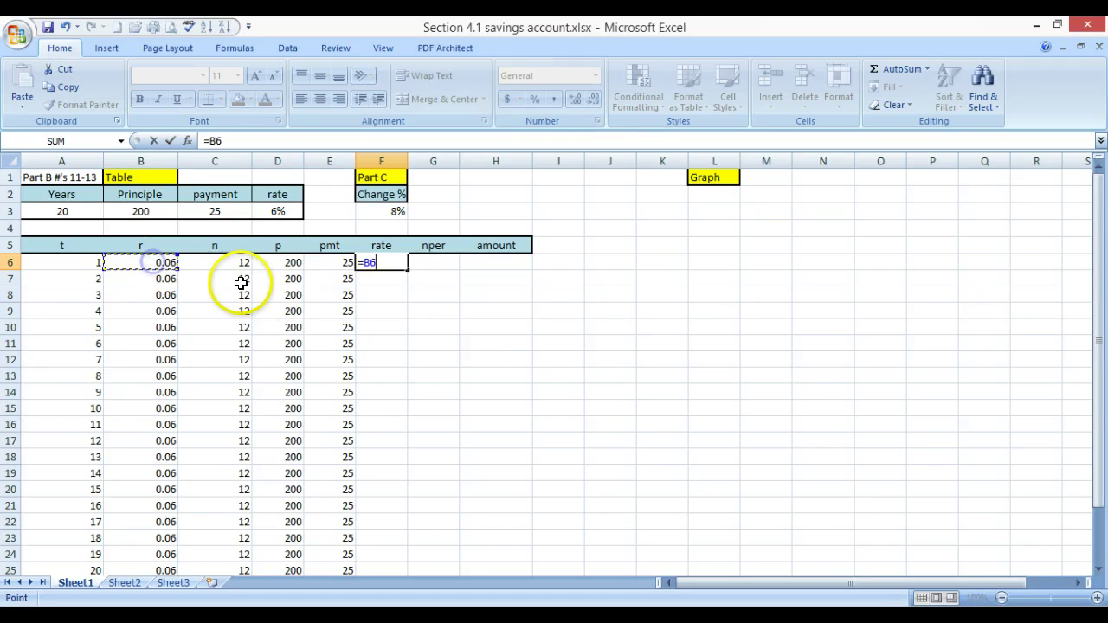
text(/)
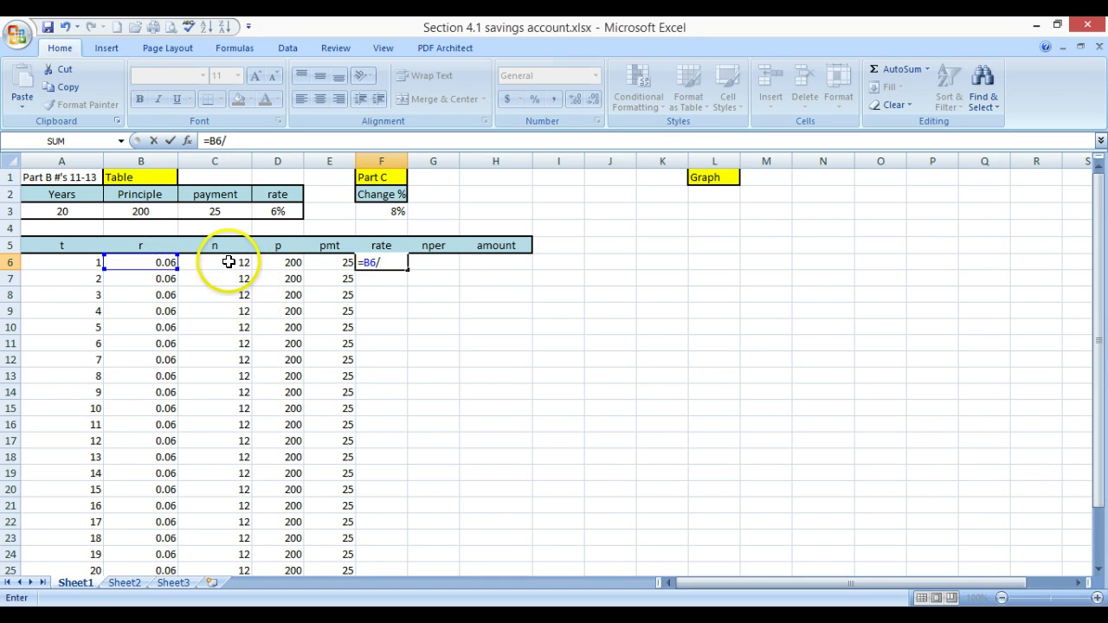
click(238, 262)
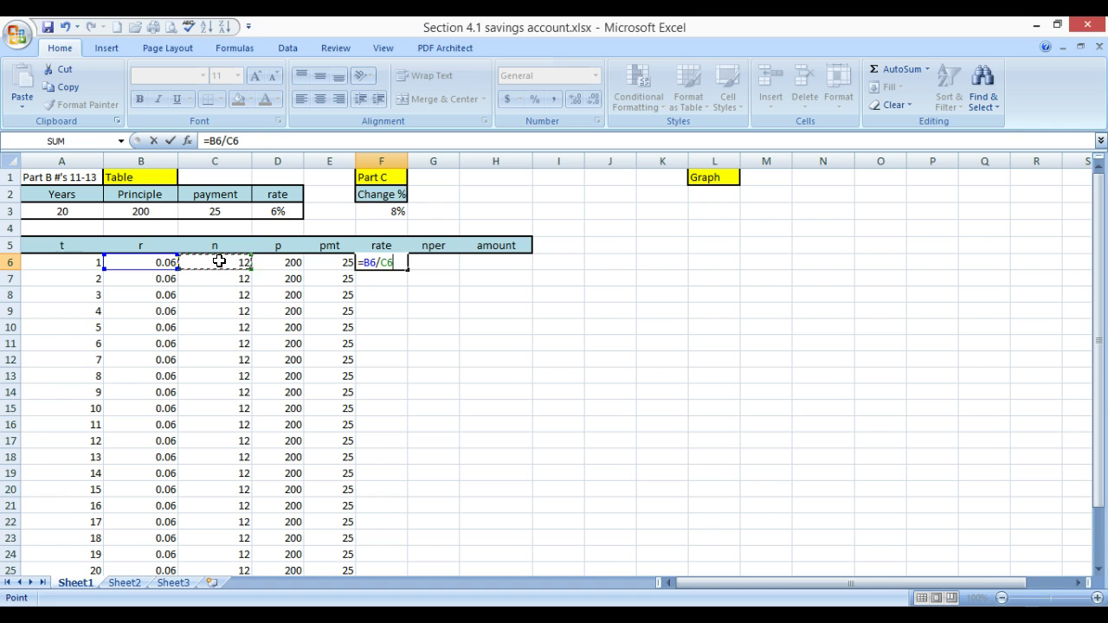
key(Return)
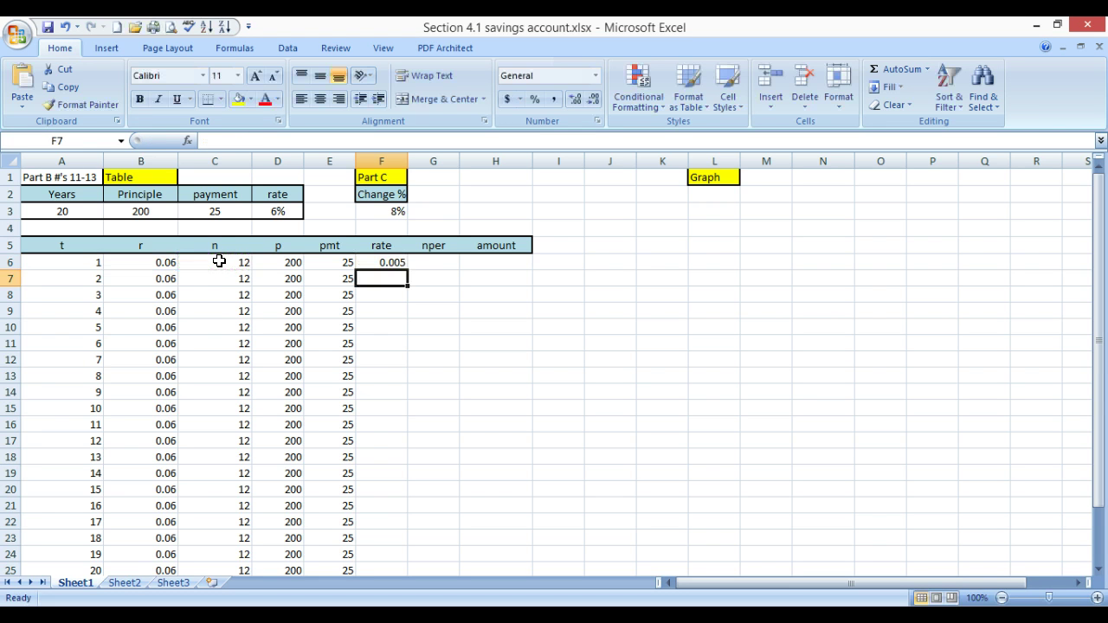
click(383, 260)
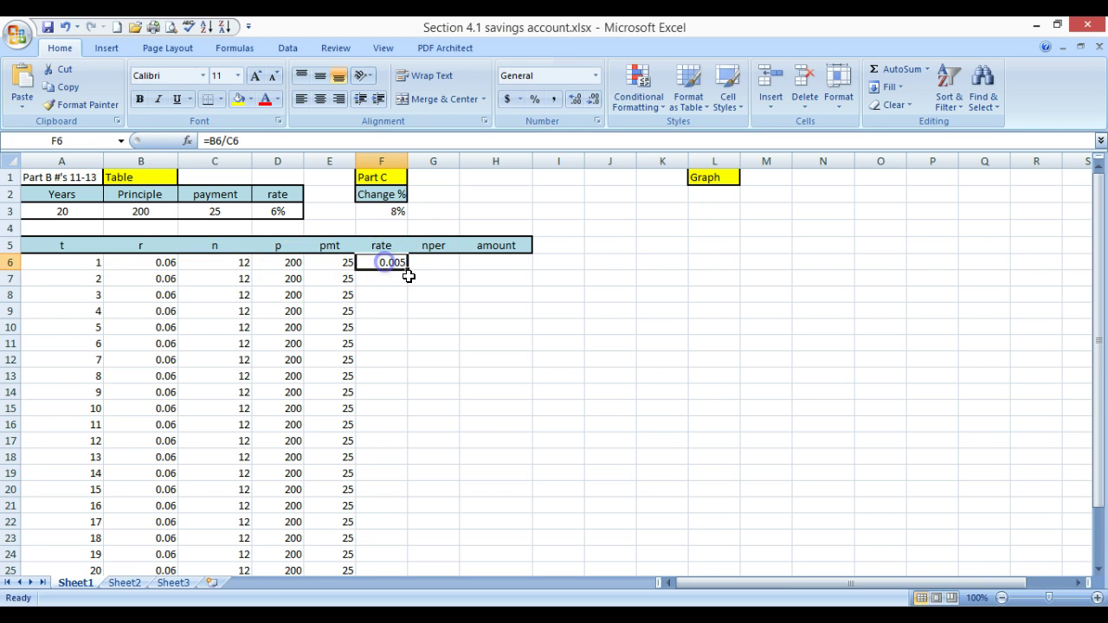
drag(405, 270, 418, 543)
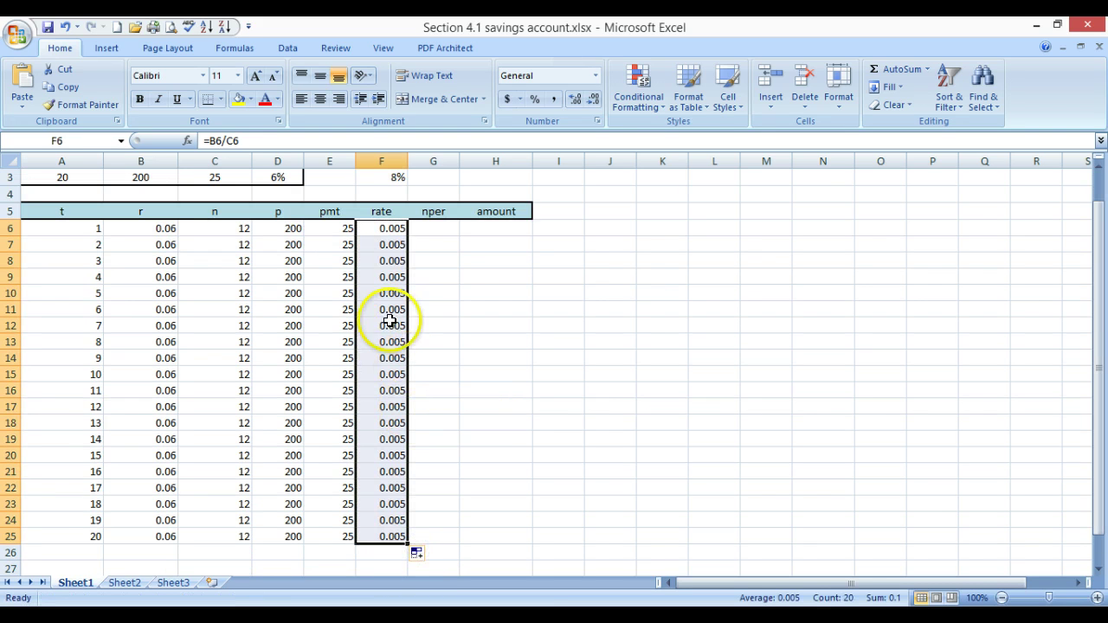
Enter the nper formula =C6*A6 in G6 and fill it down to G25
click(433, 232)
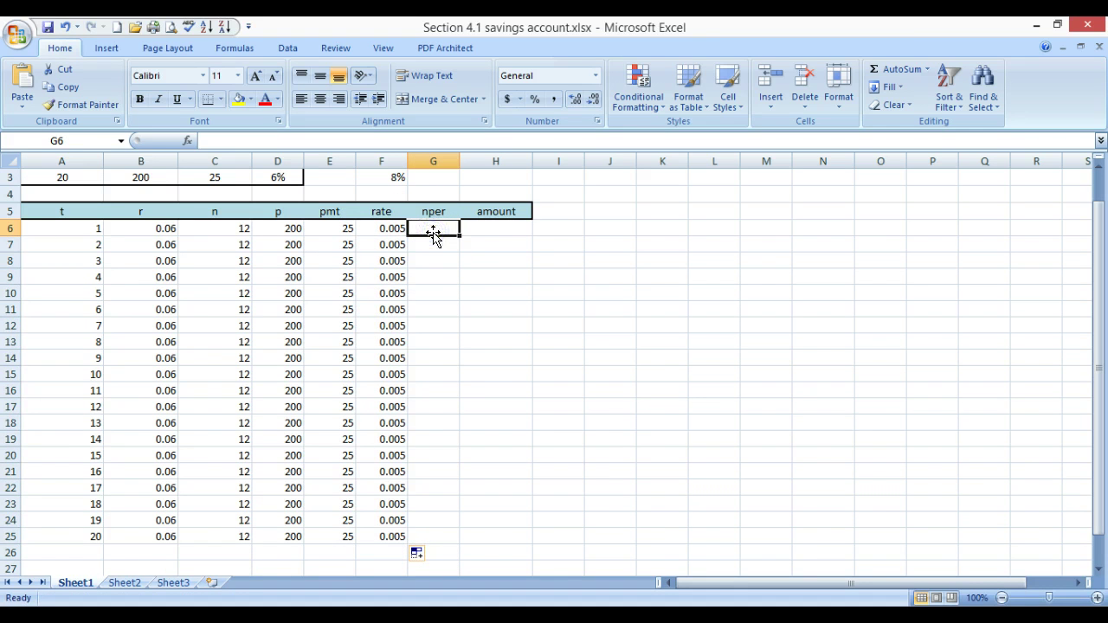
text(=)
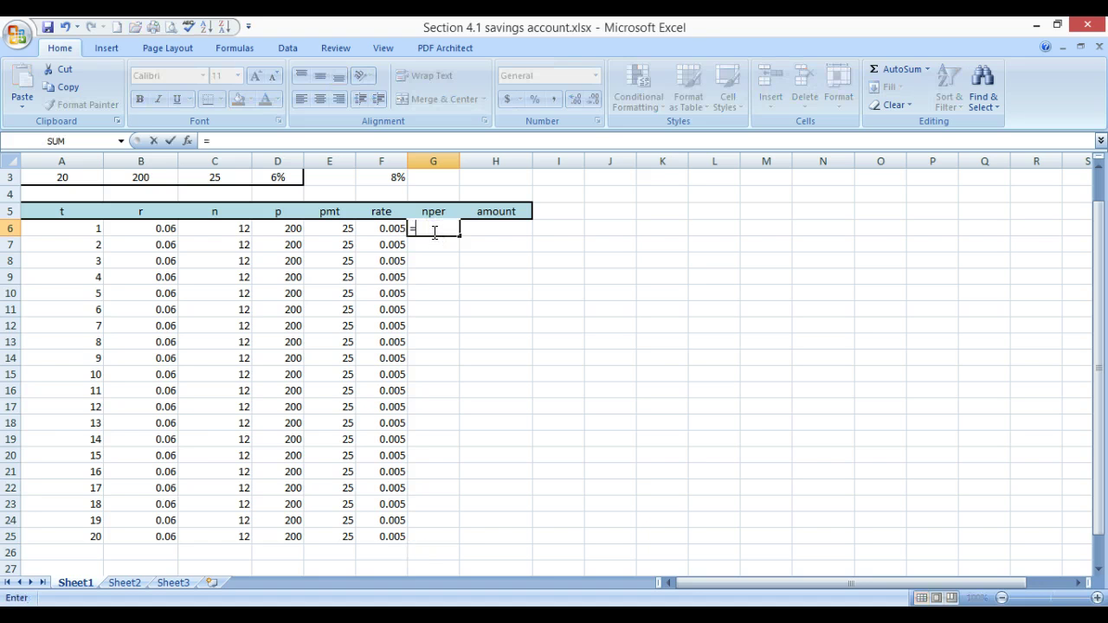
click(237, 227)
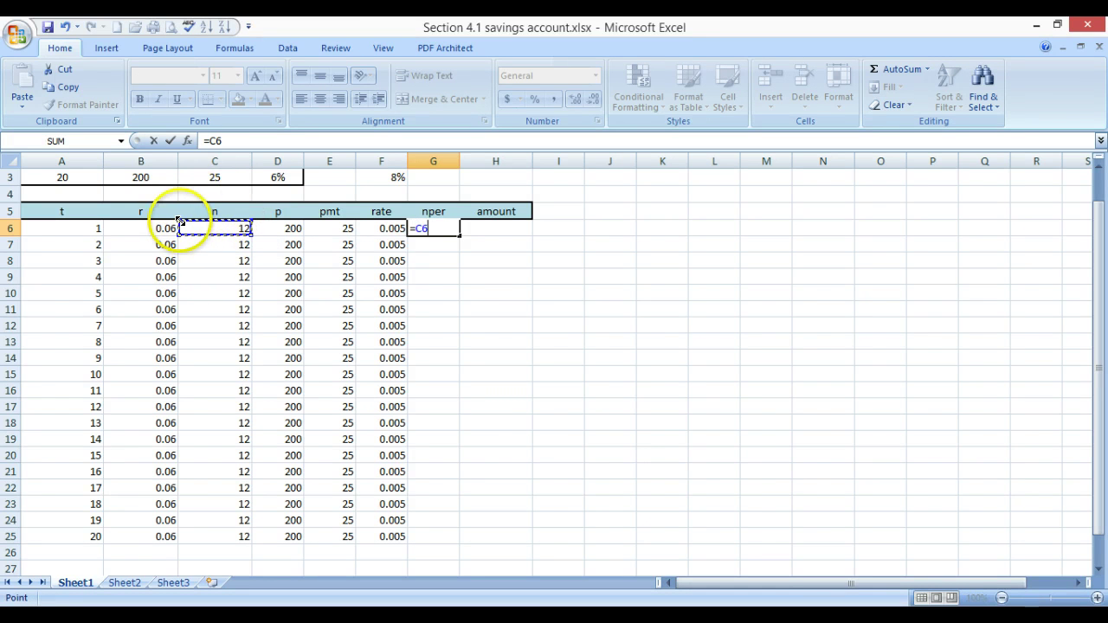
text(*)
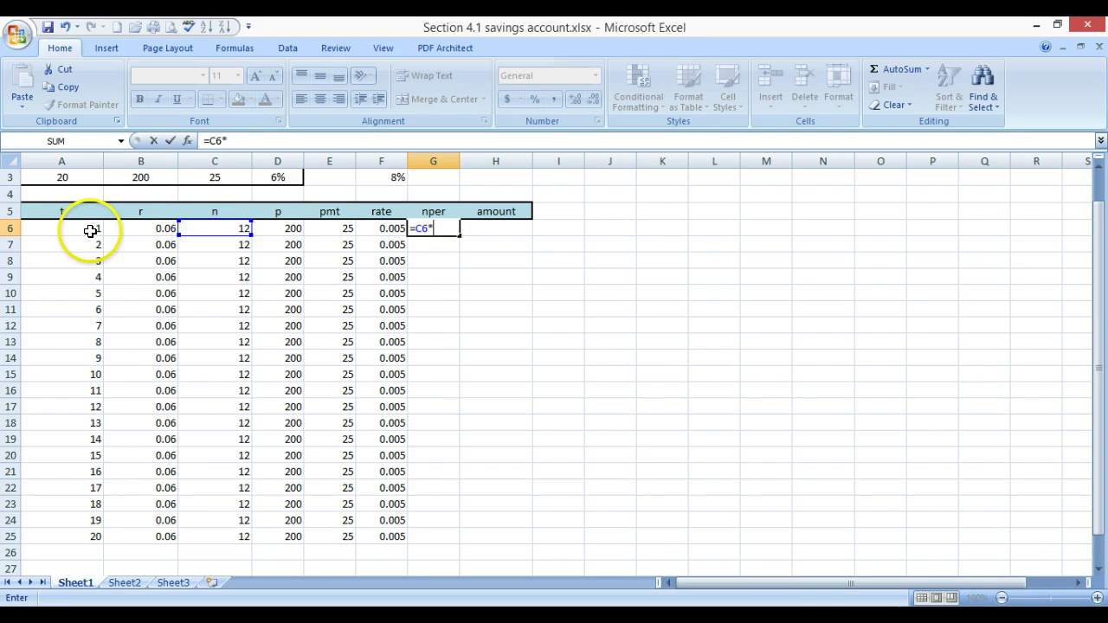
click(89, 229)
key(Return)
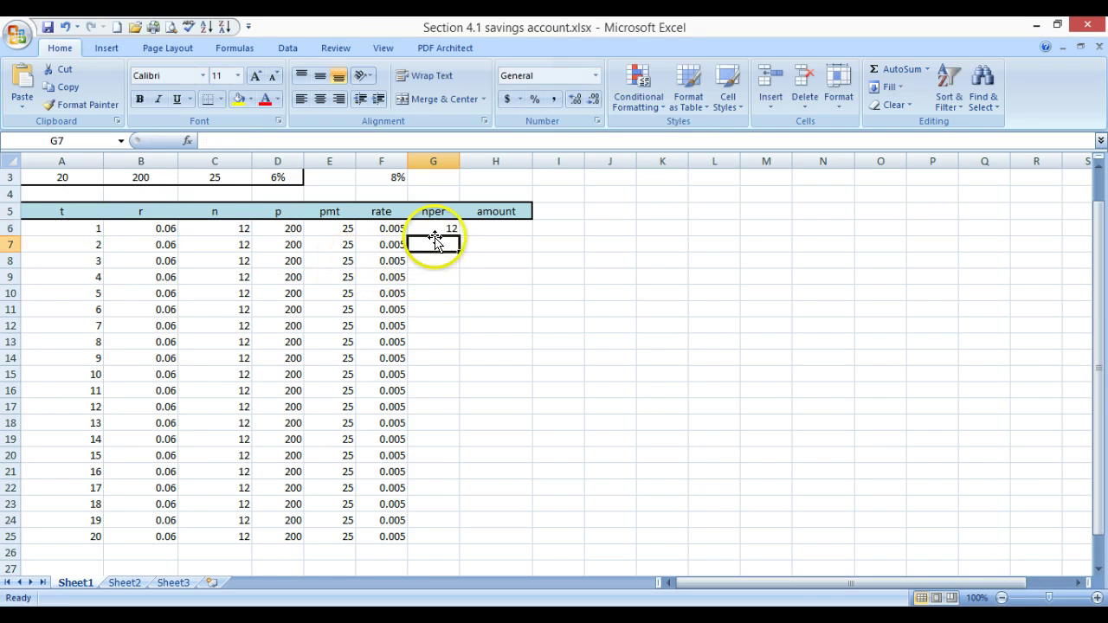
click(441, 227)
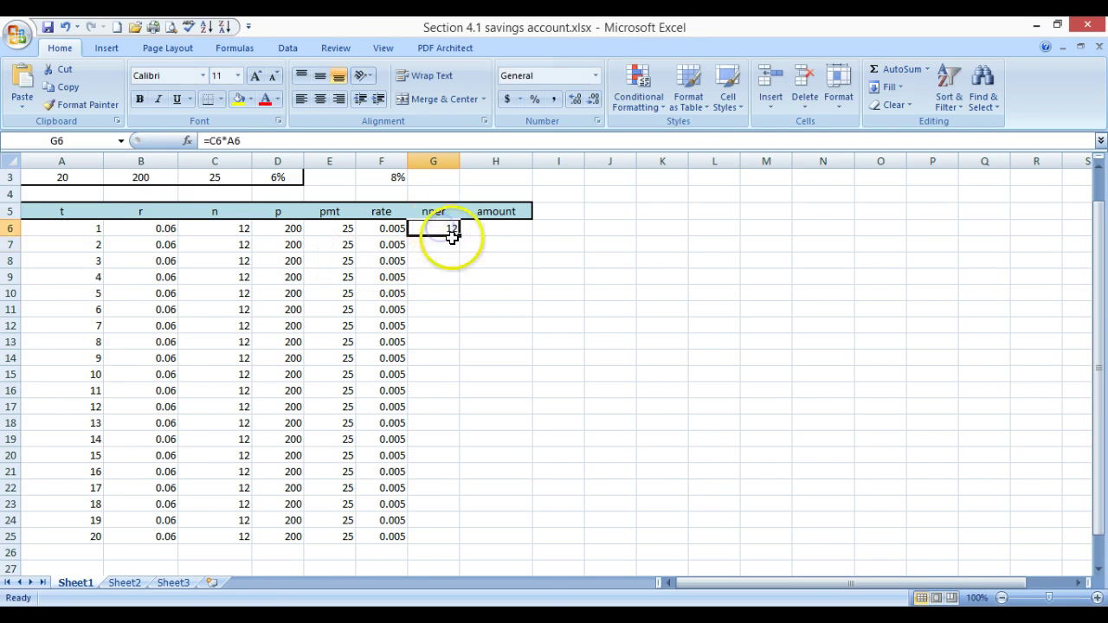
drag(460, 235, 467, 379)
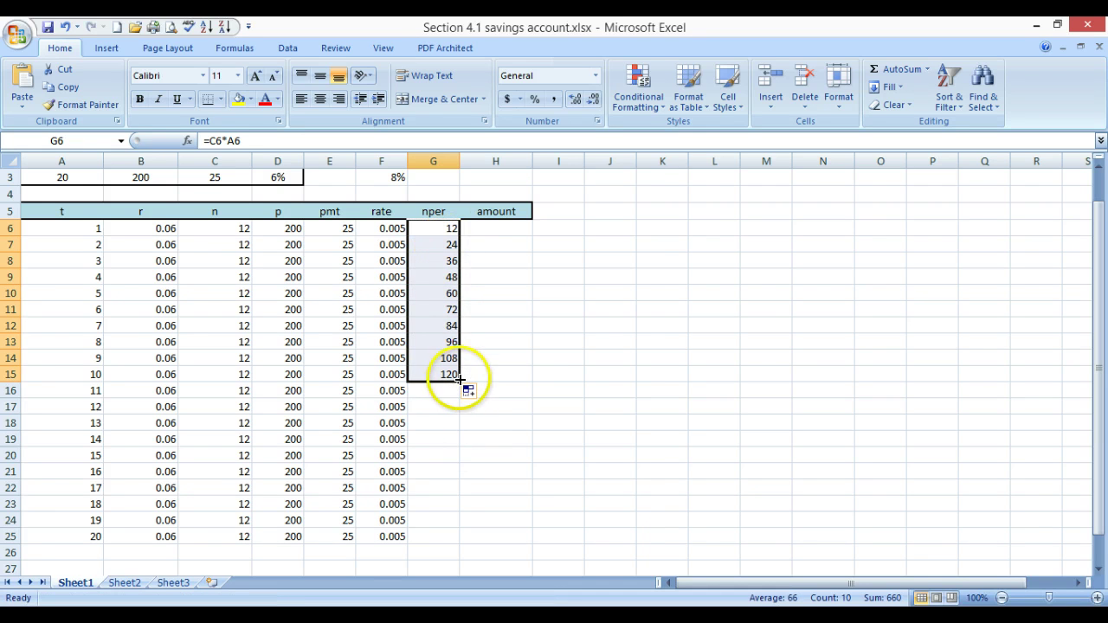
drag(460, 378, 448, 544)
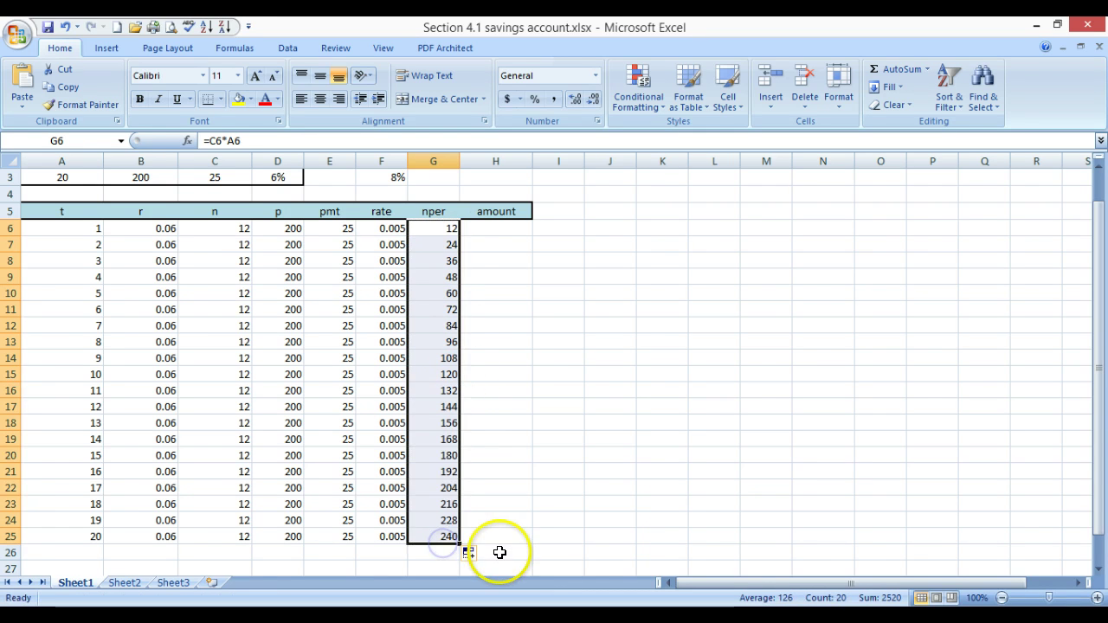
Begin the amount formula in H6 with a negated FV function, =-fv(
click(494, 226)
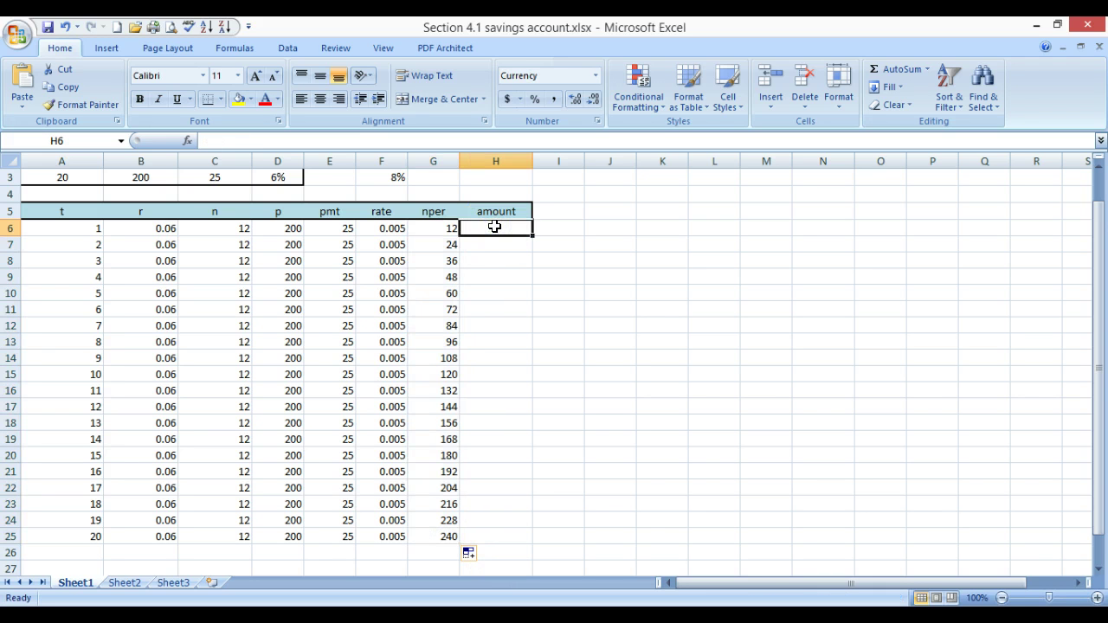
click(294, 228)
click(344, 228)
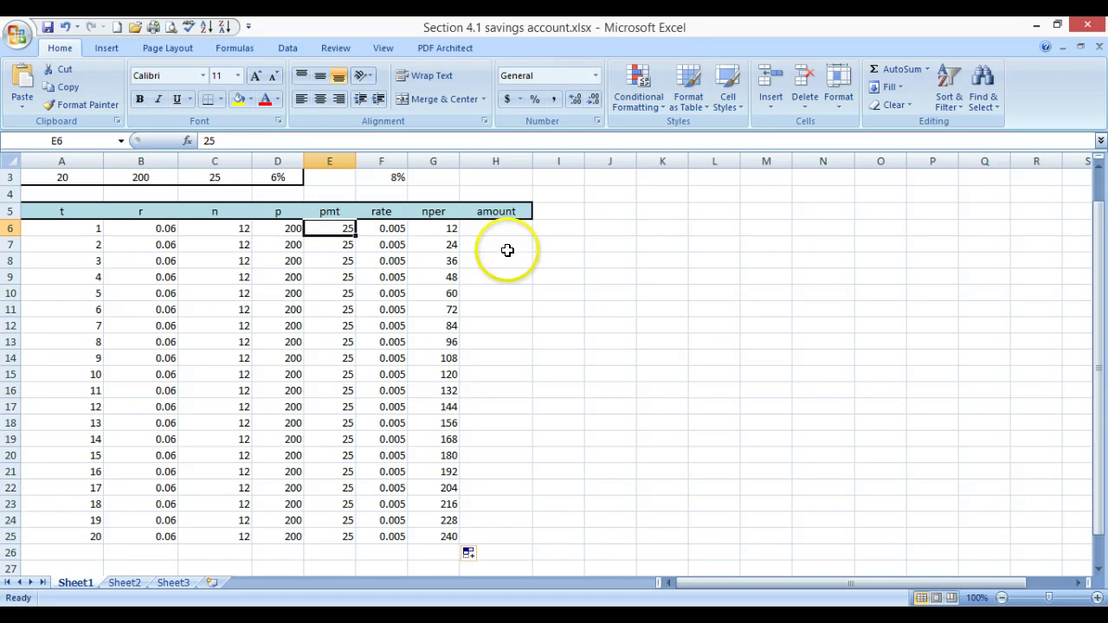
click(493, 227)
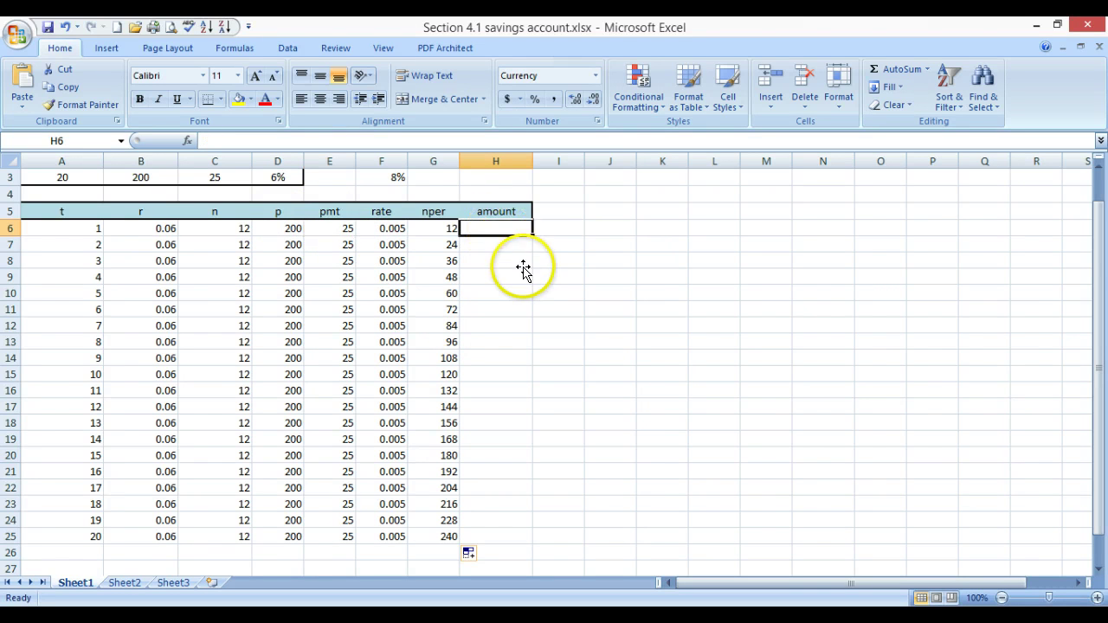
scroll(522, 267, up, 1)
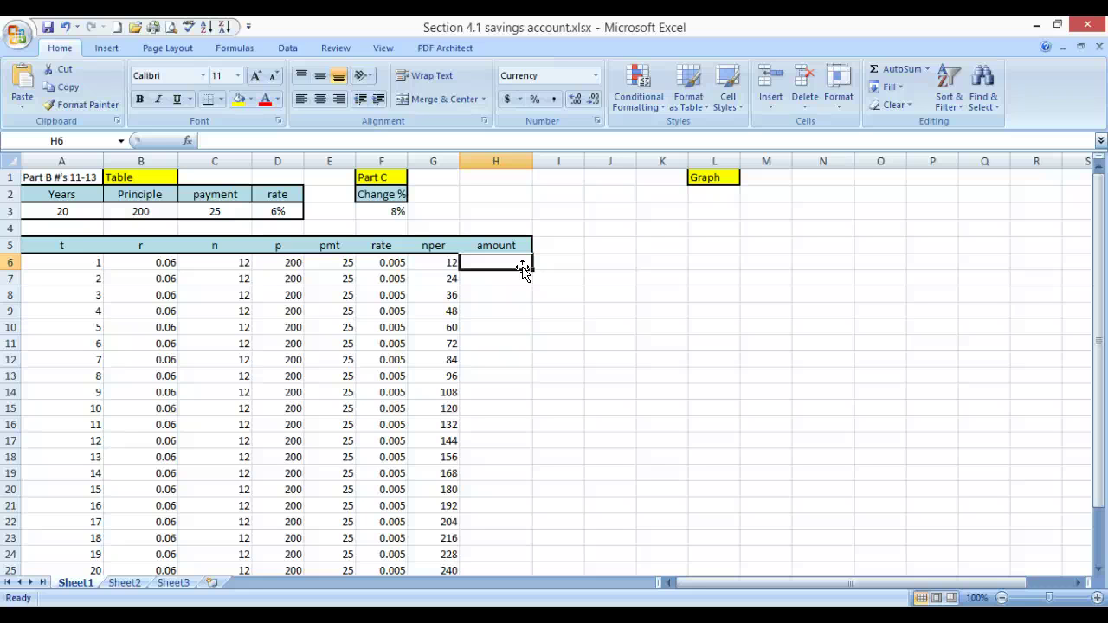
text(=)
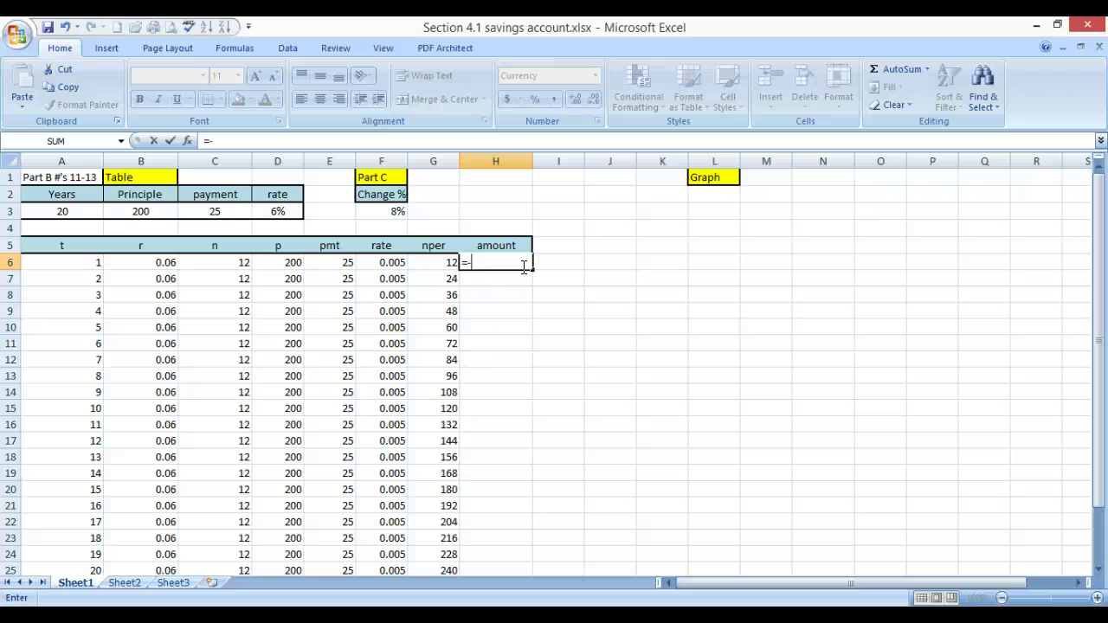
text(-fv)
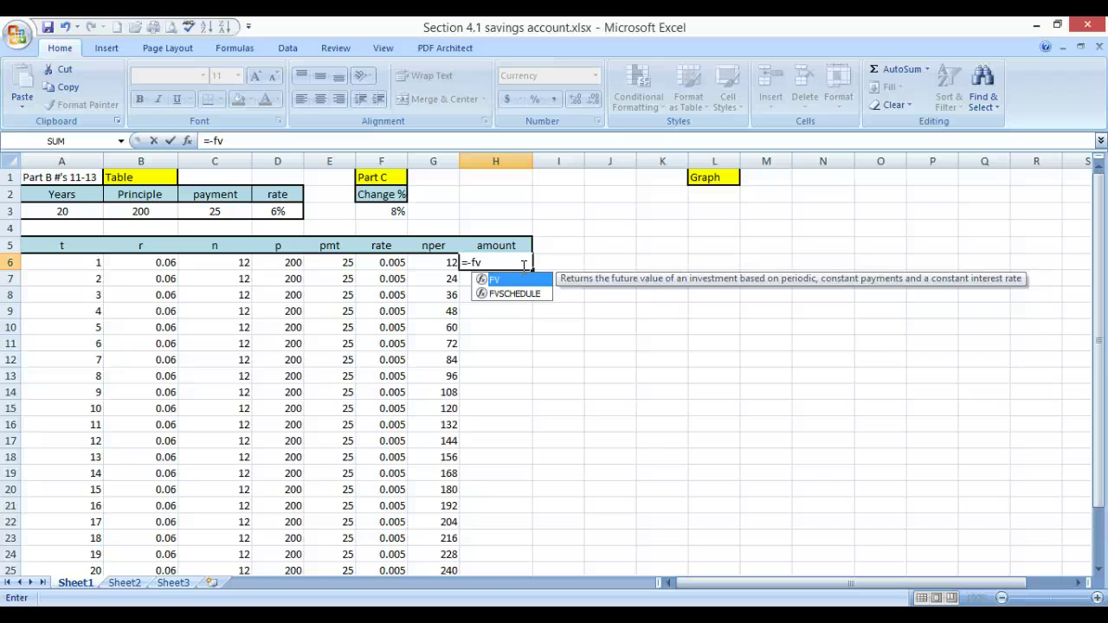
text(()
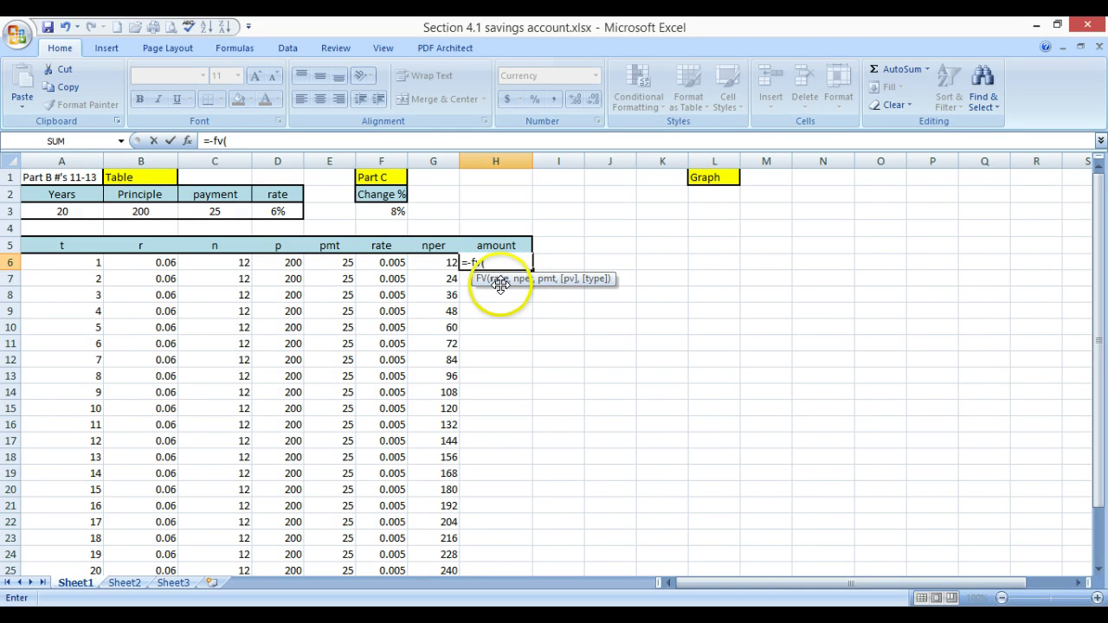
click(383, 261)
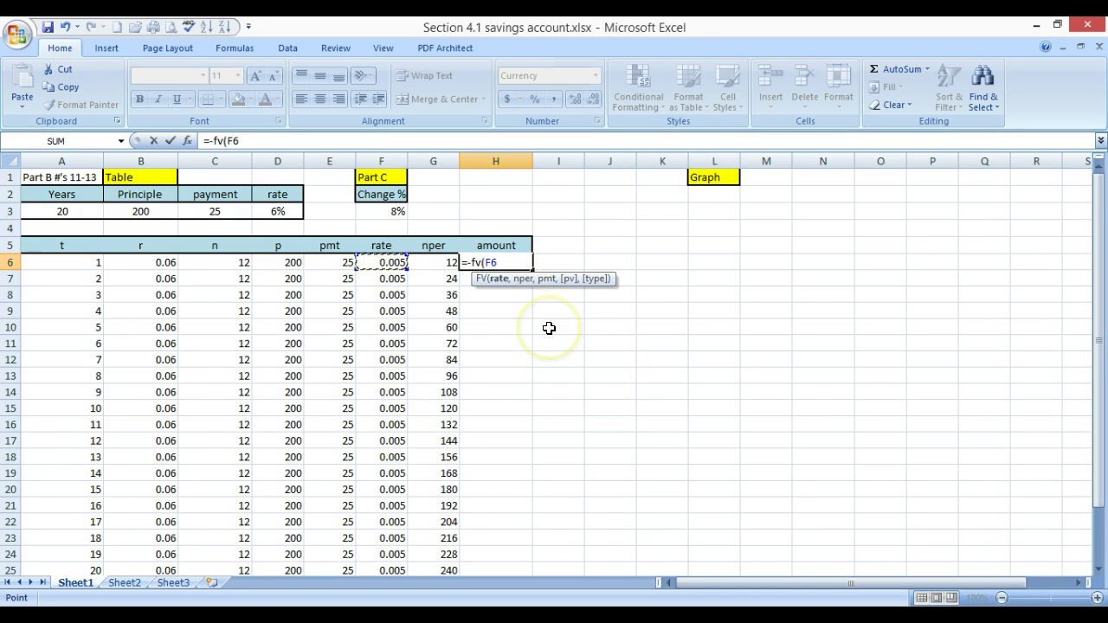
key(BackSpace)
key(BackSpace)
key(BackSpace)
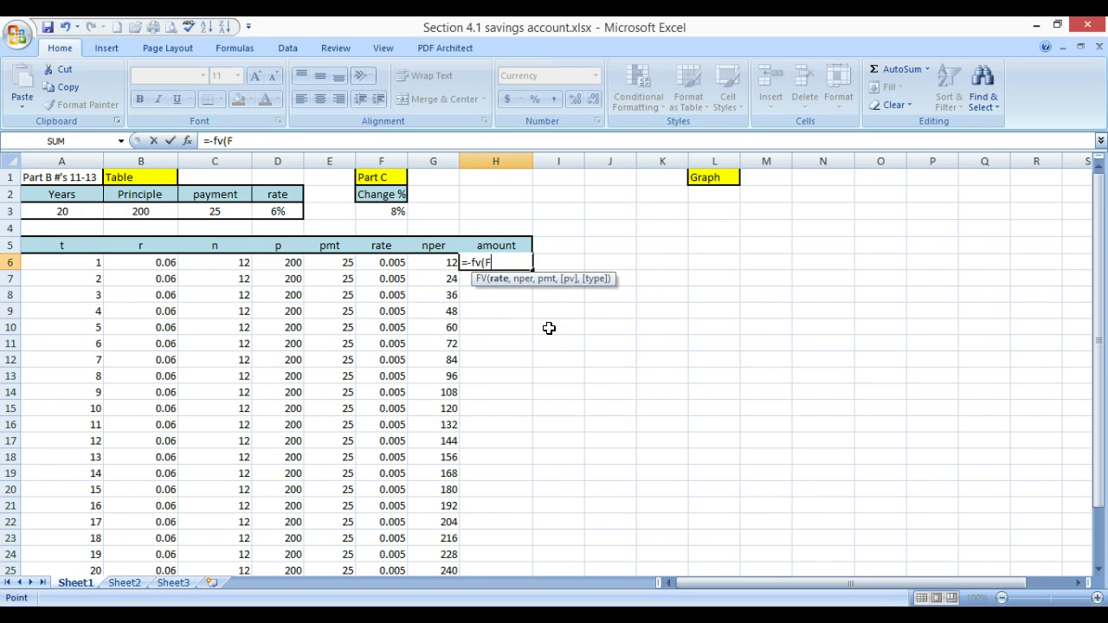
text(()
Set the rate argument of the FV formula in H6 to B6/C6
click(154, 262)
text(/)
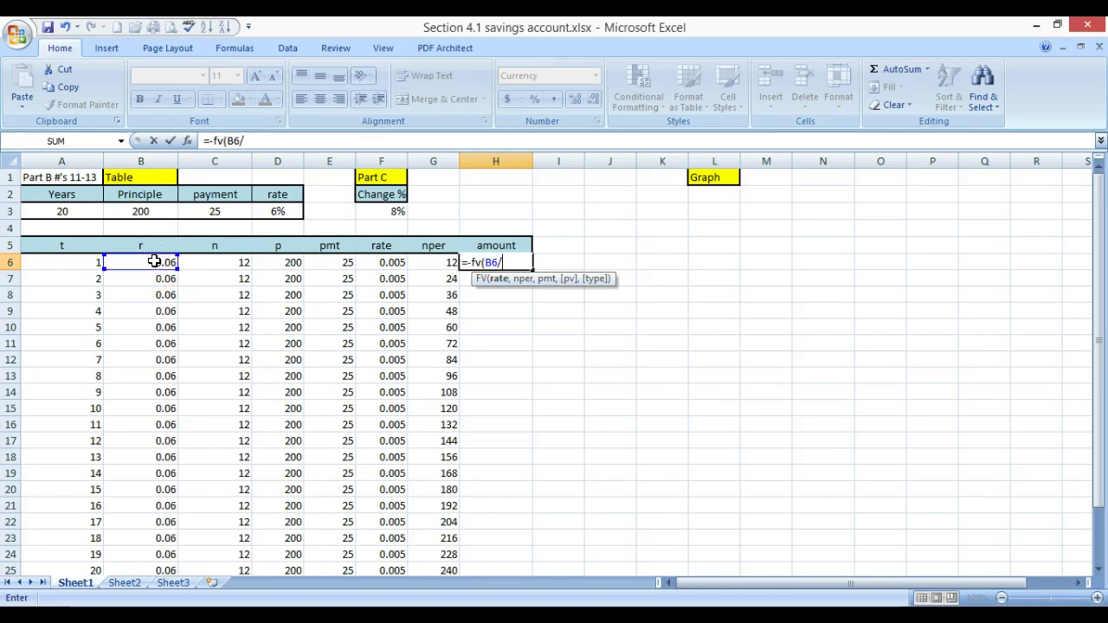
click(204, 258)
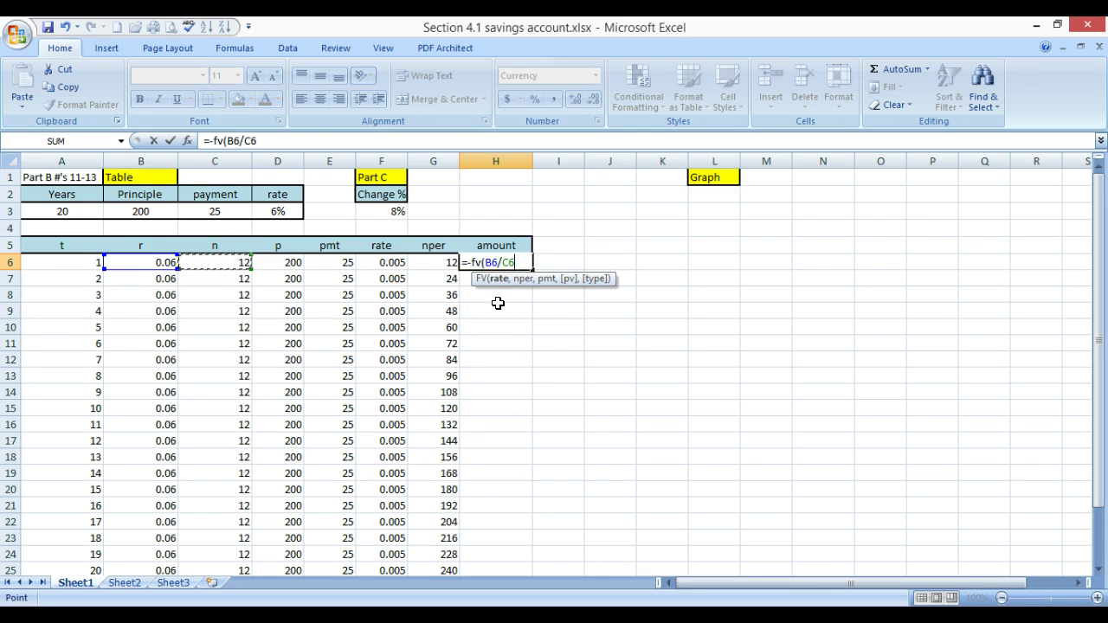
text(,)
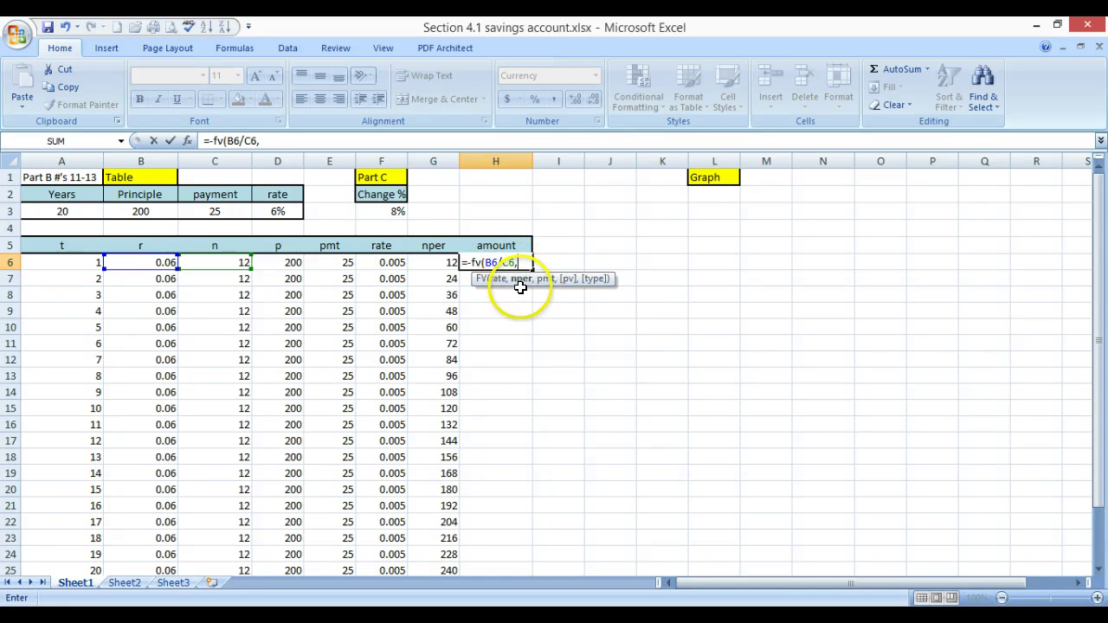
click(436, 261)
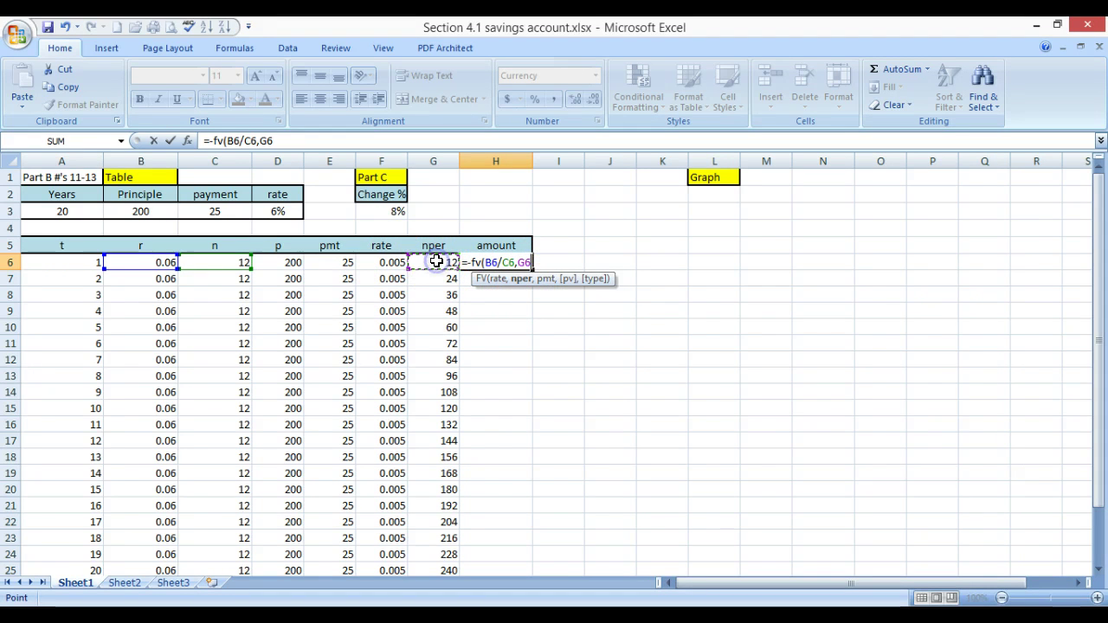
key(BackSpace)
key(BackSpace)
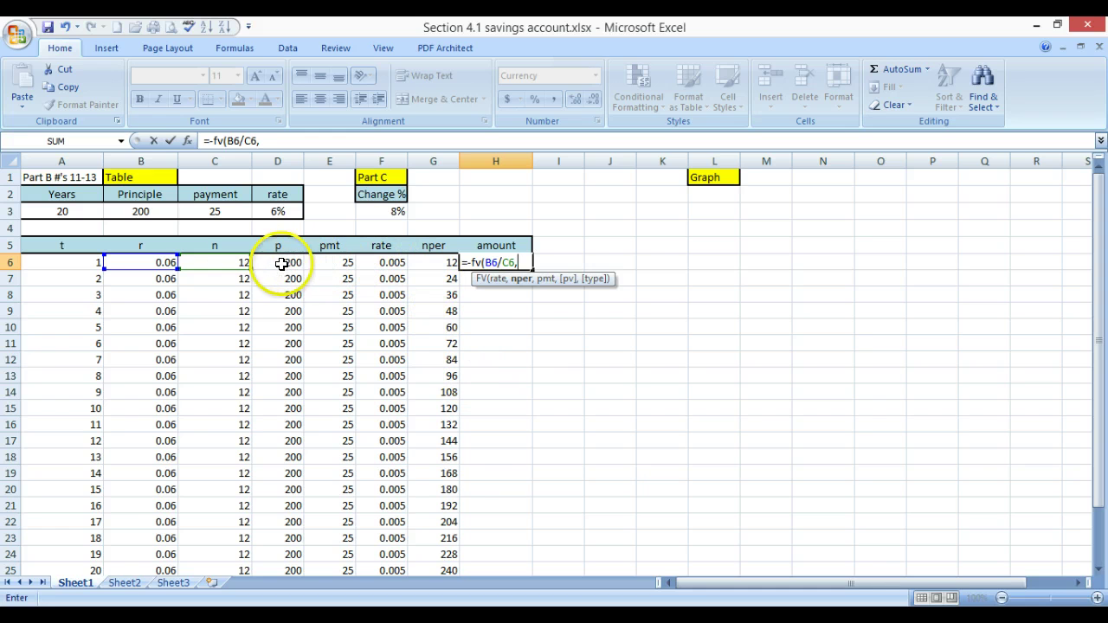
Complete the FV formula in H6 with C6*A6 as nper, E6 as pmt and D6 as pv
click(241, 264)
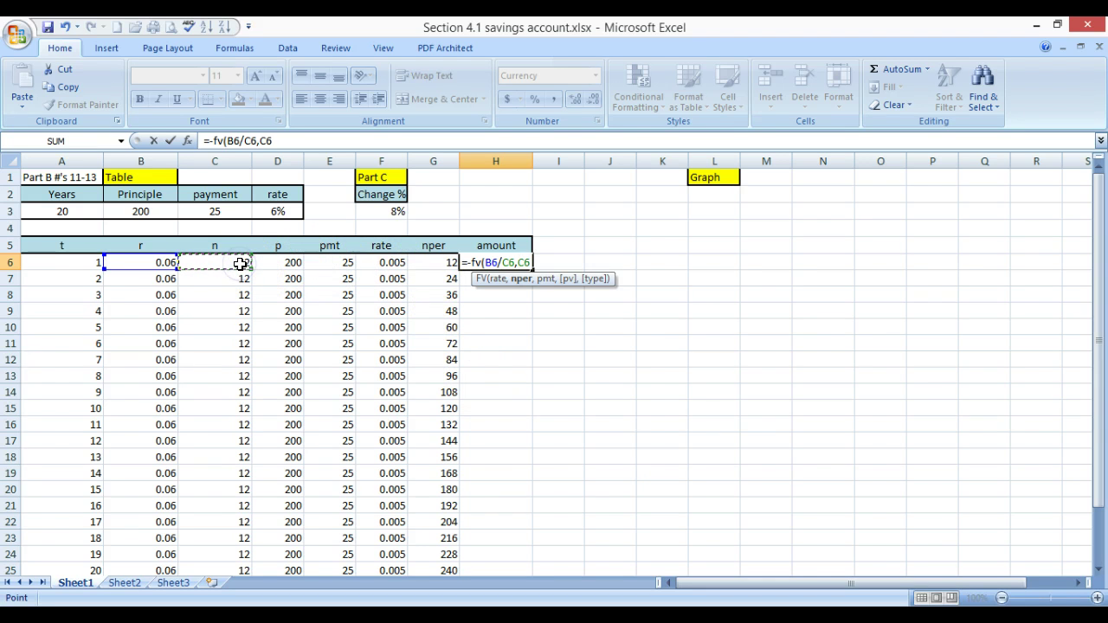
text(*)
click(79, 262)
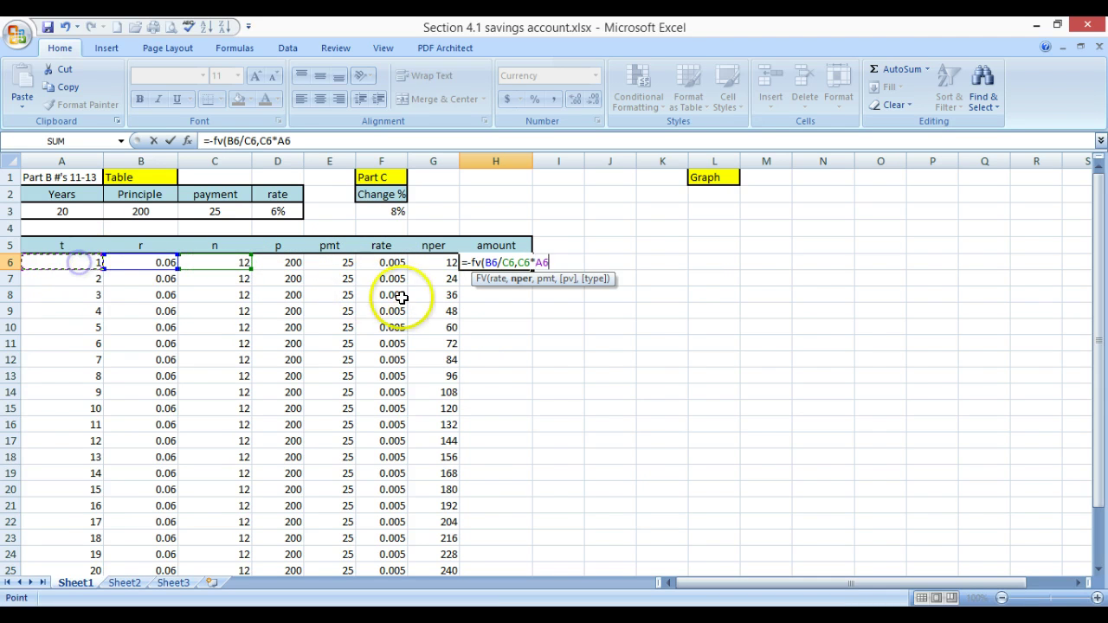
text(,)
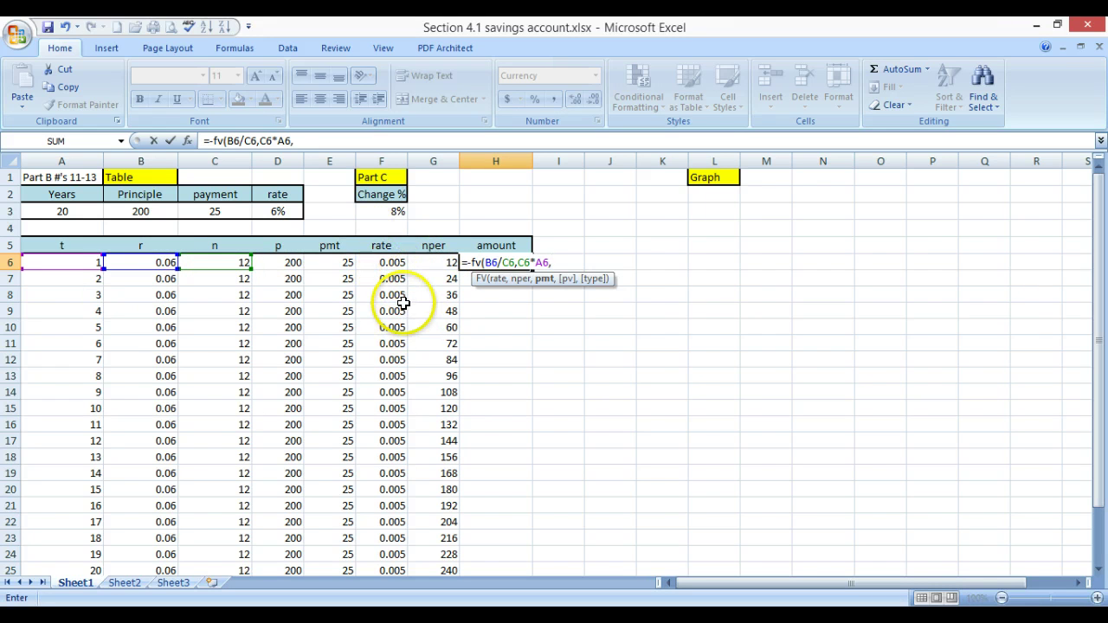
click(338, 262)
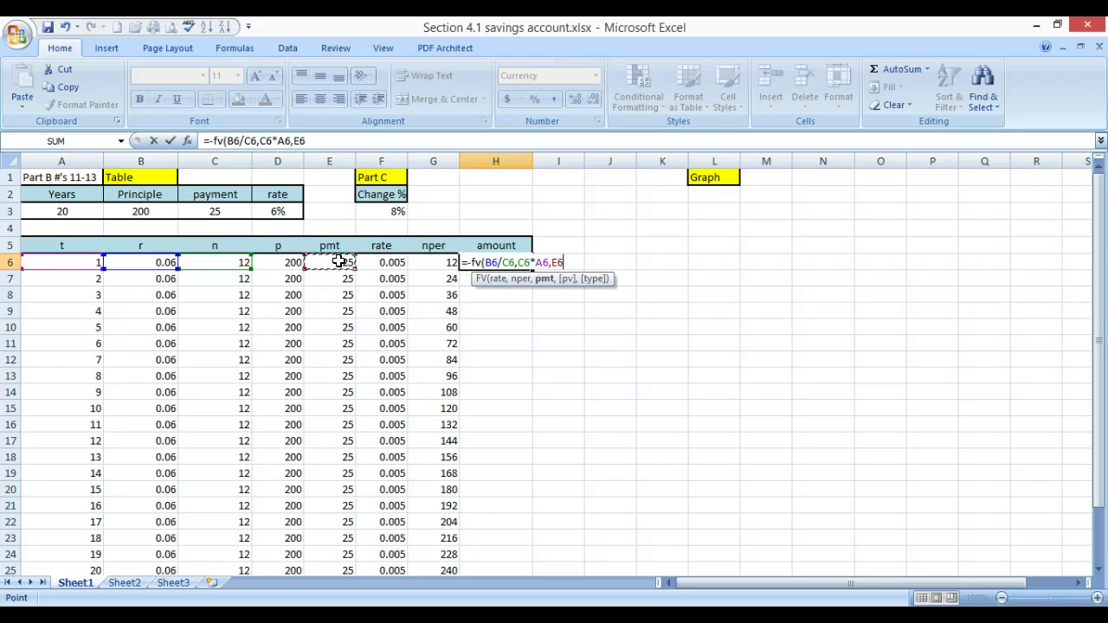
text(,)
click(285, 263)
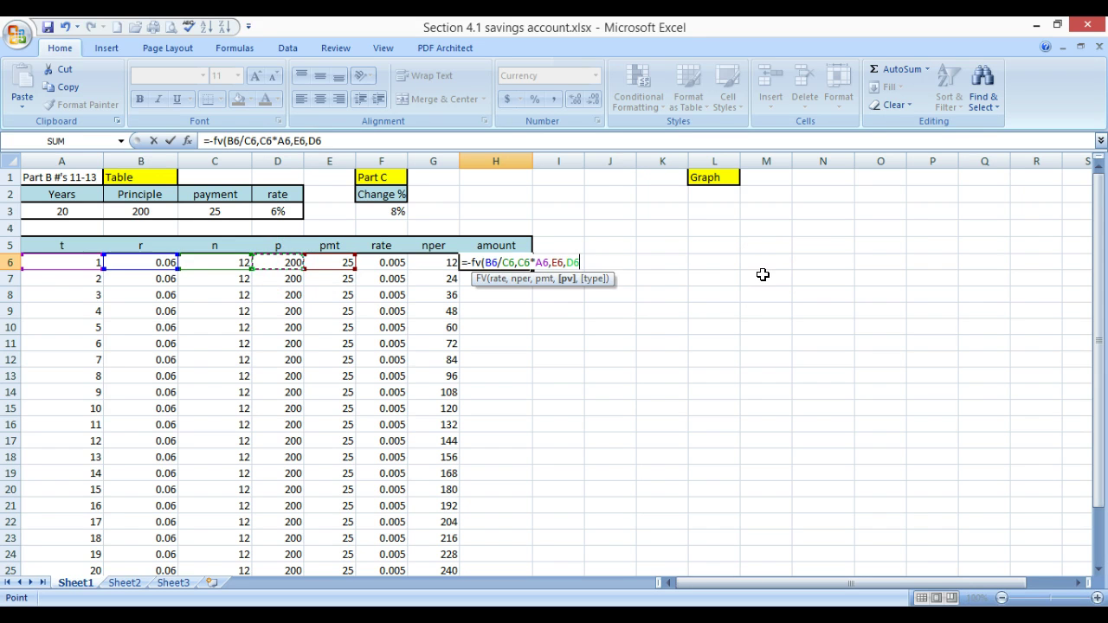
key(Return)
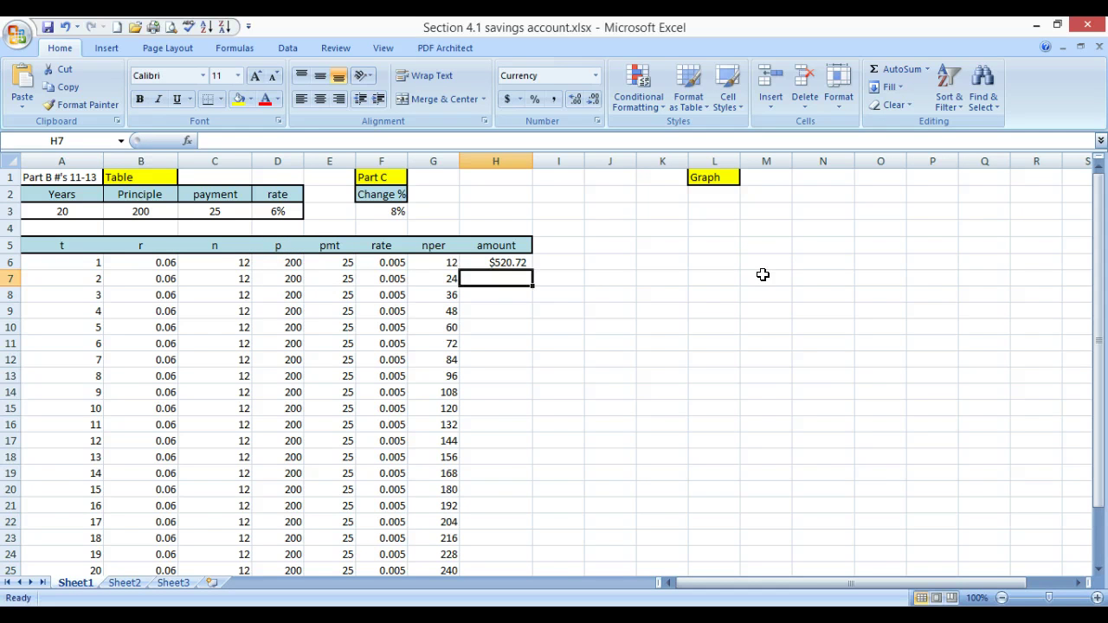
Check the amount formula in H6 and fill it down to H25
click(501, 261)
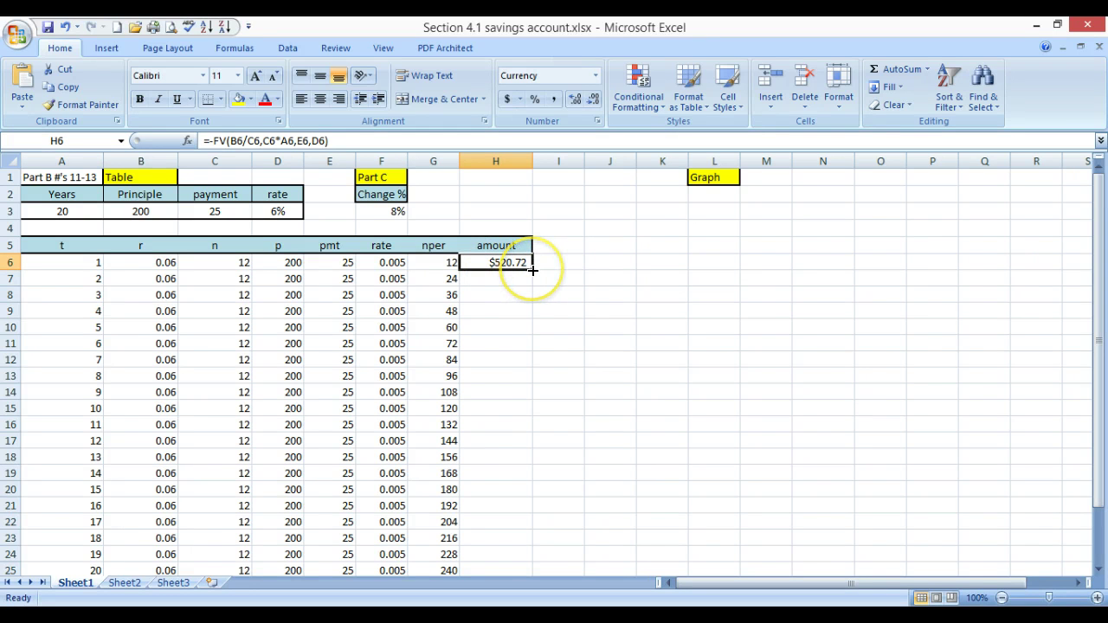
double_click(497, 262)
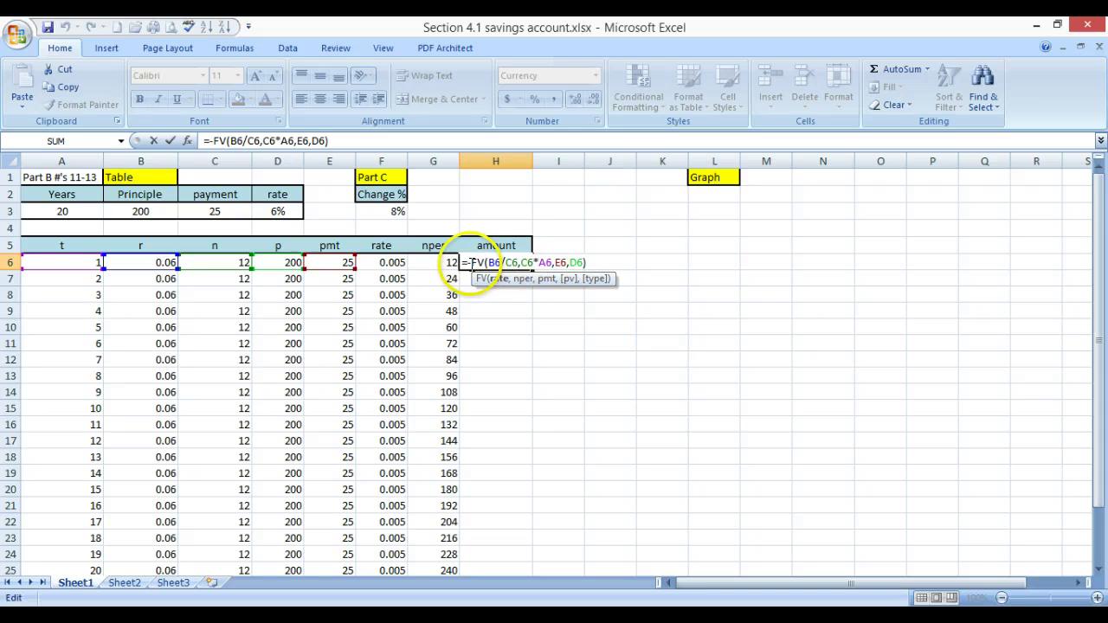
click(501, 263)
key(Return)
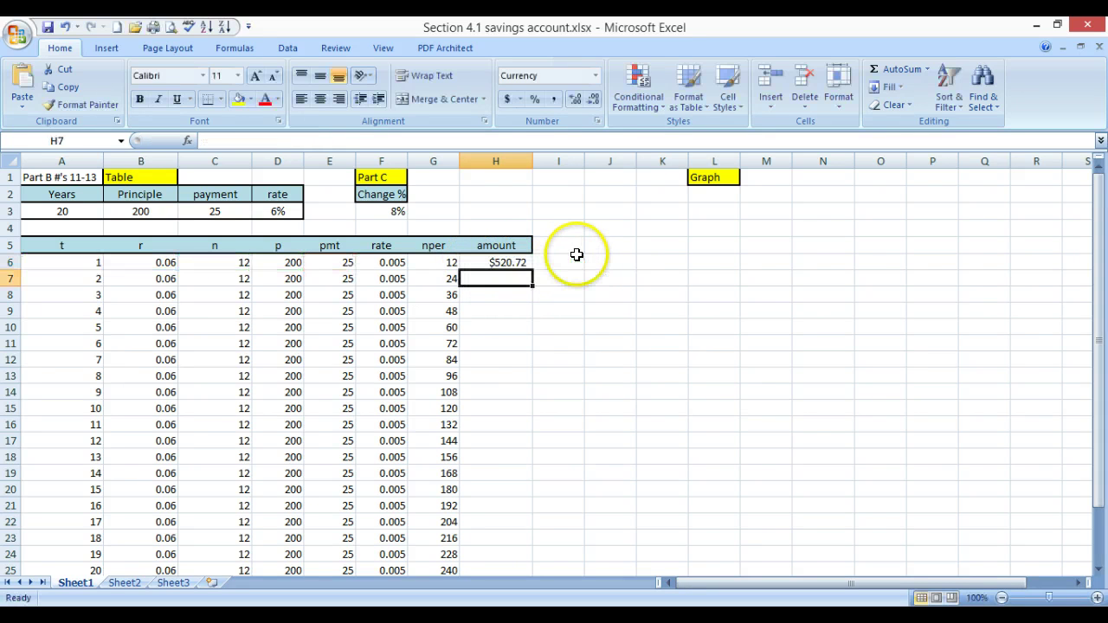
click(523, 265)
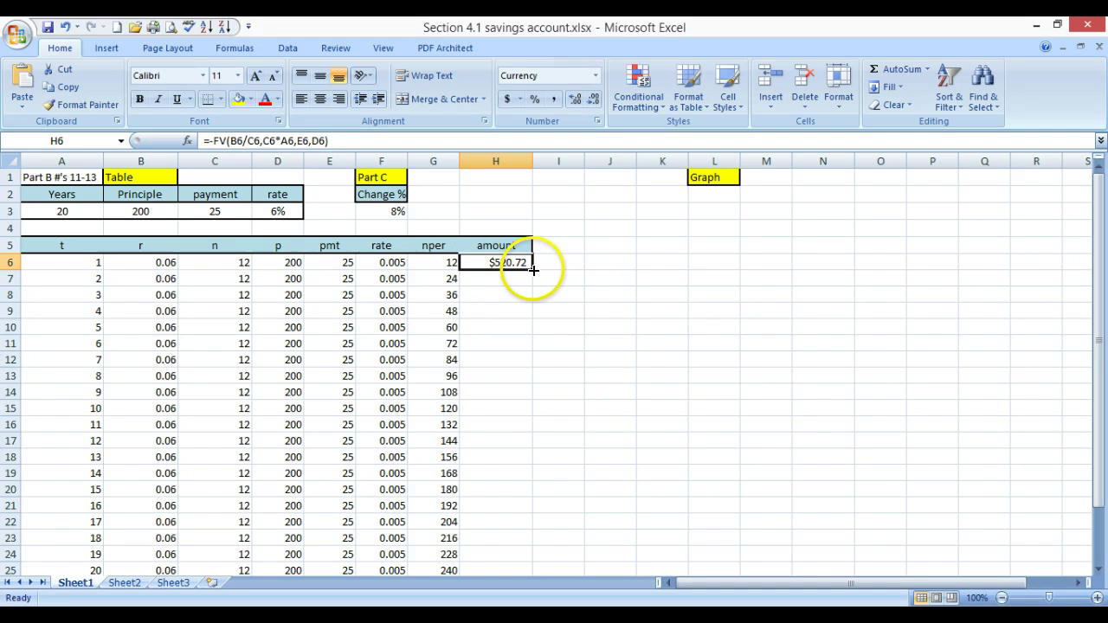
drag(532, 269, 517, 547)
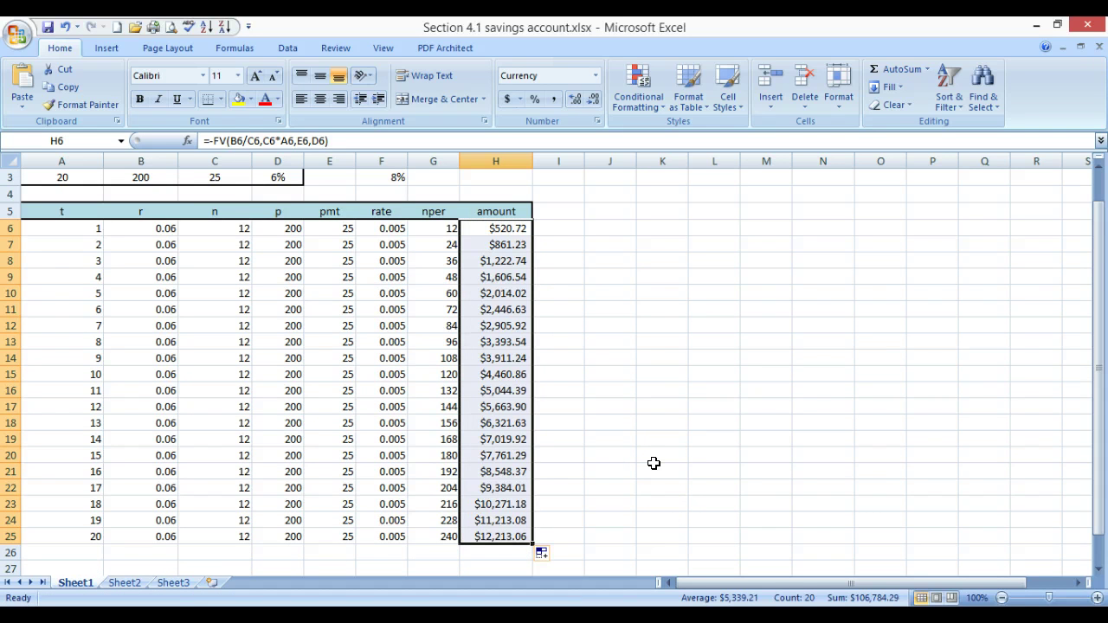
Insert a scatter chart with straight lines and markers from the t column A5:A25 and the amount column H5:H25
scroll(686, 456, up, 1)
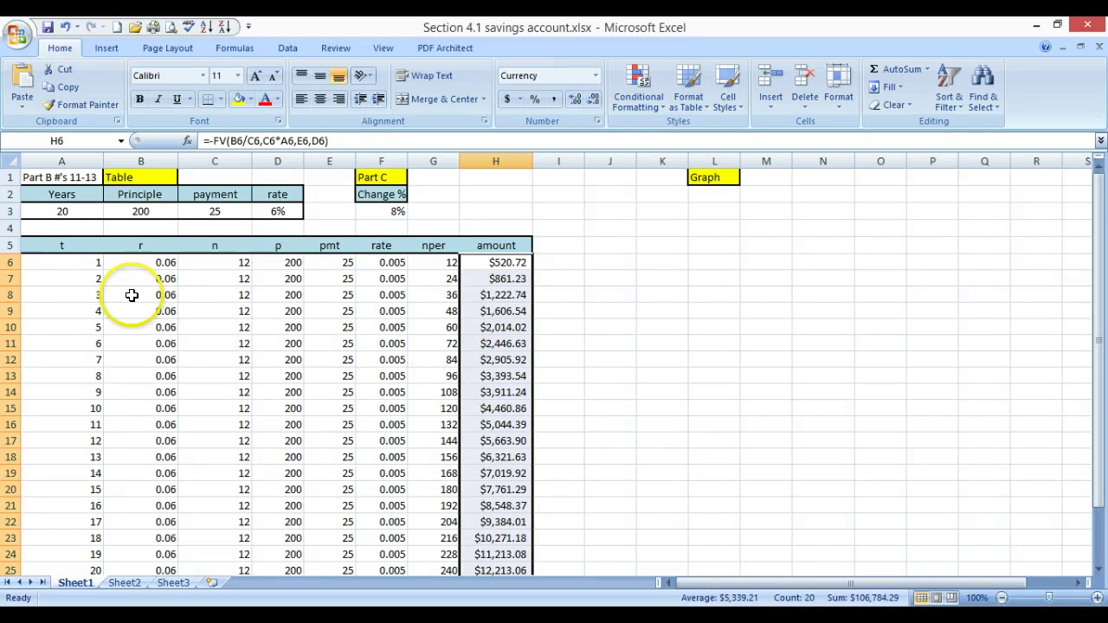
drag(57, 247, 38, 506)
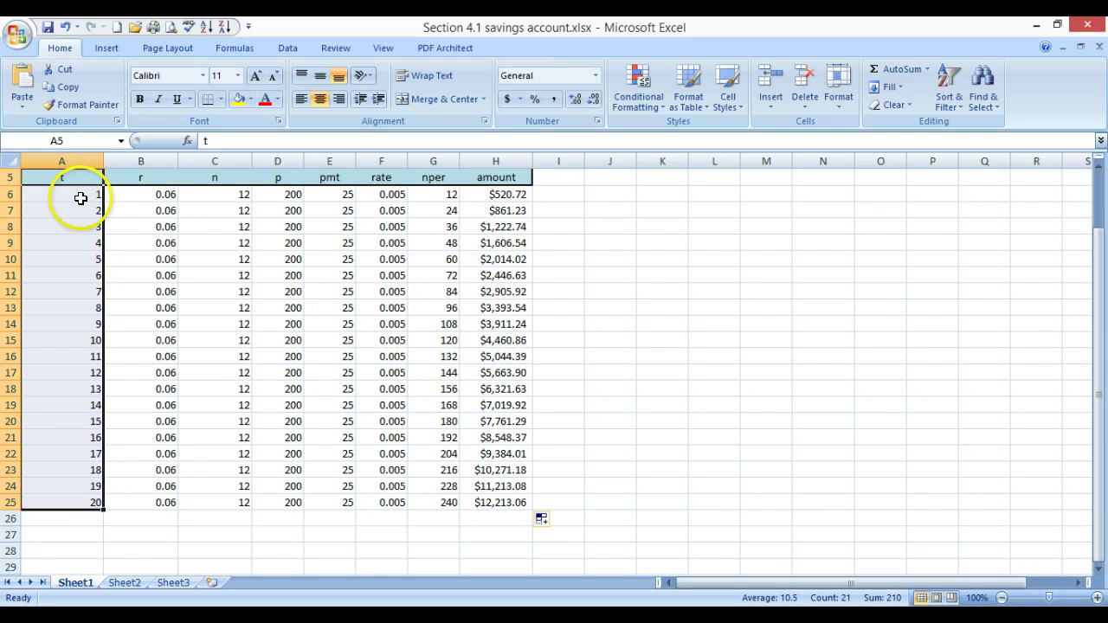
scroll(78, 231, up, 1)
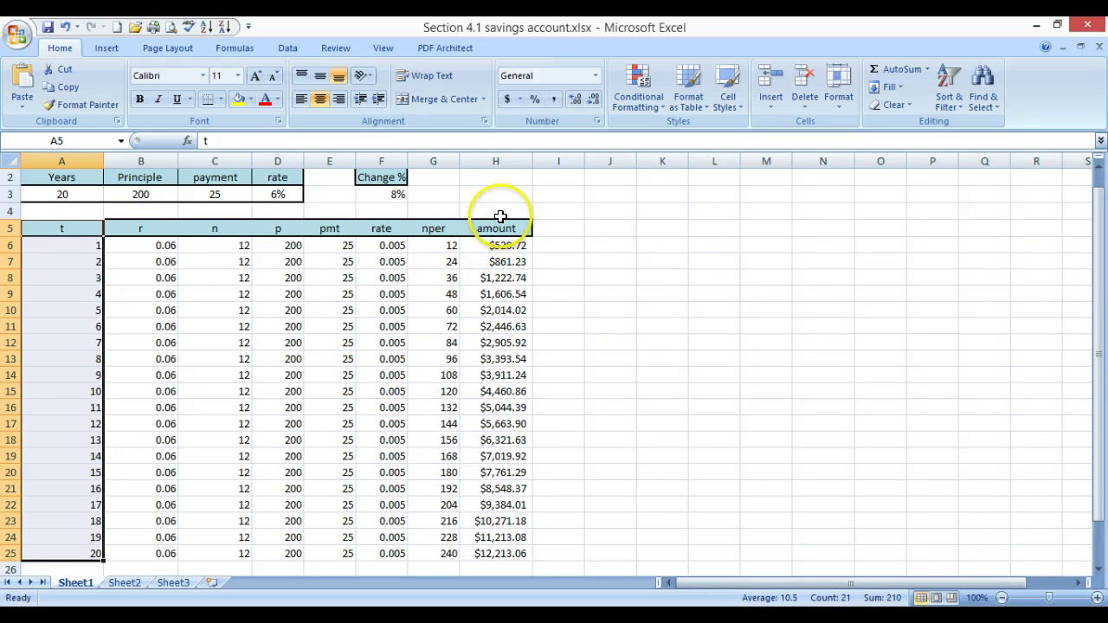
ctrl+click(503, 227)
drag(503, 227, 505, 556)
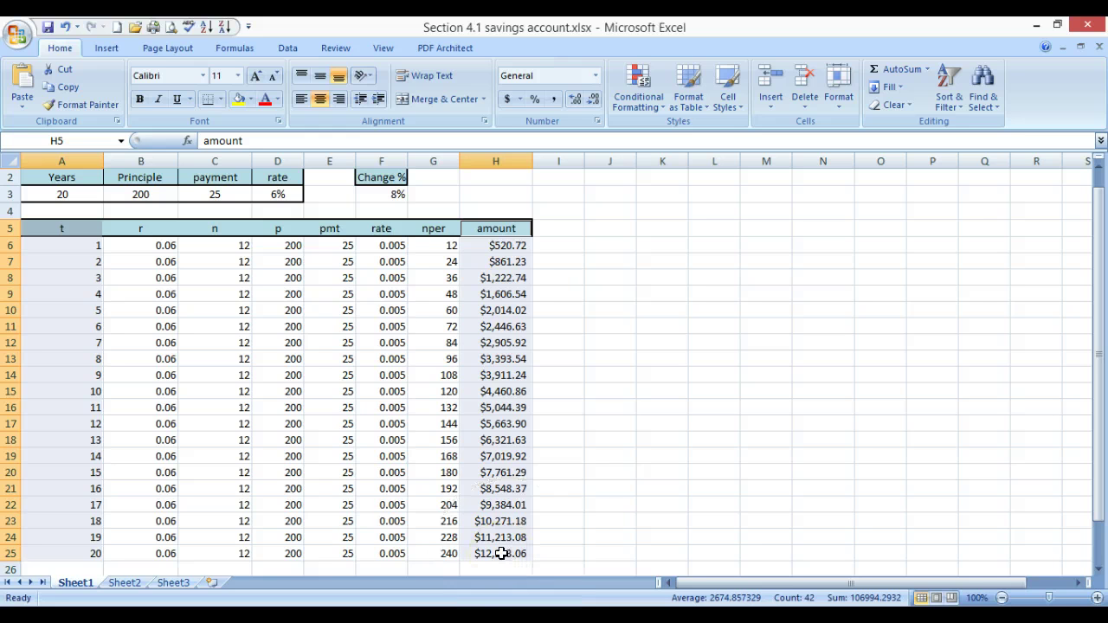
click(99, 50)
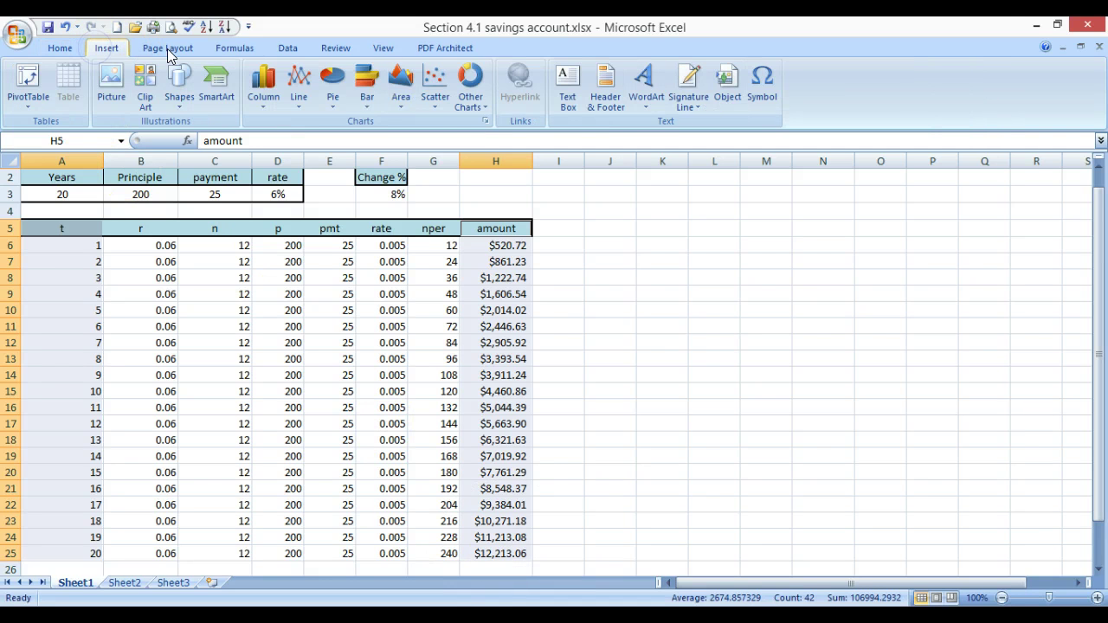
click(476, 113)
click(439, 105)
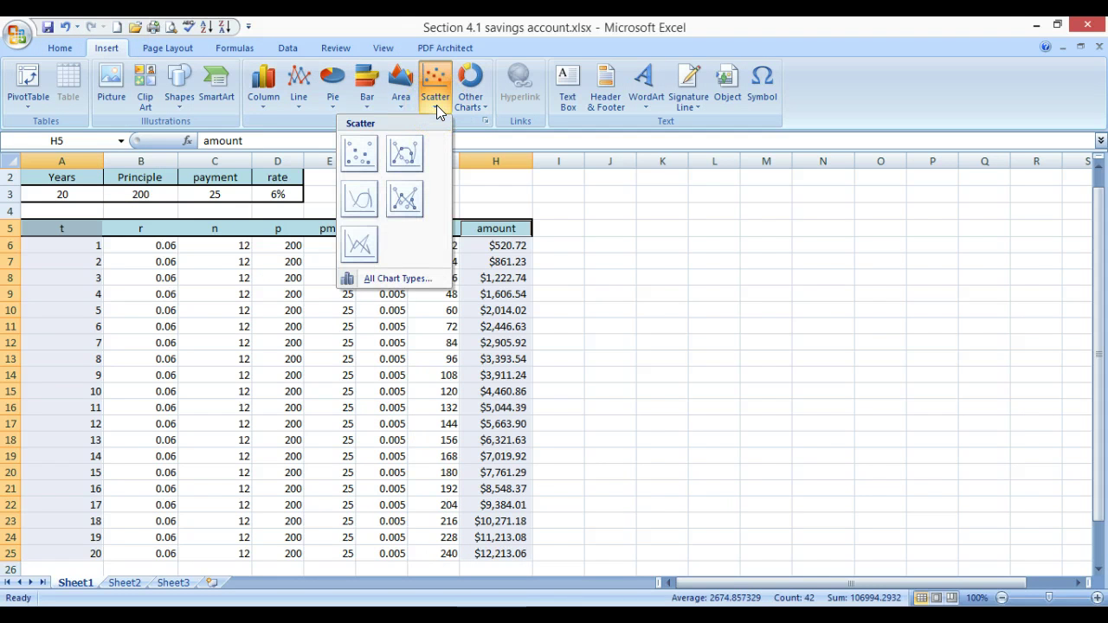
click(403, 198)
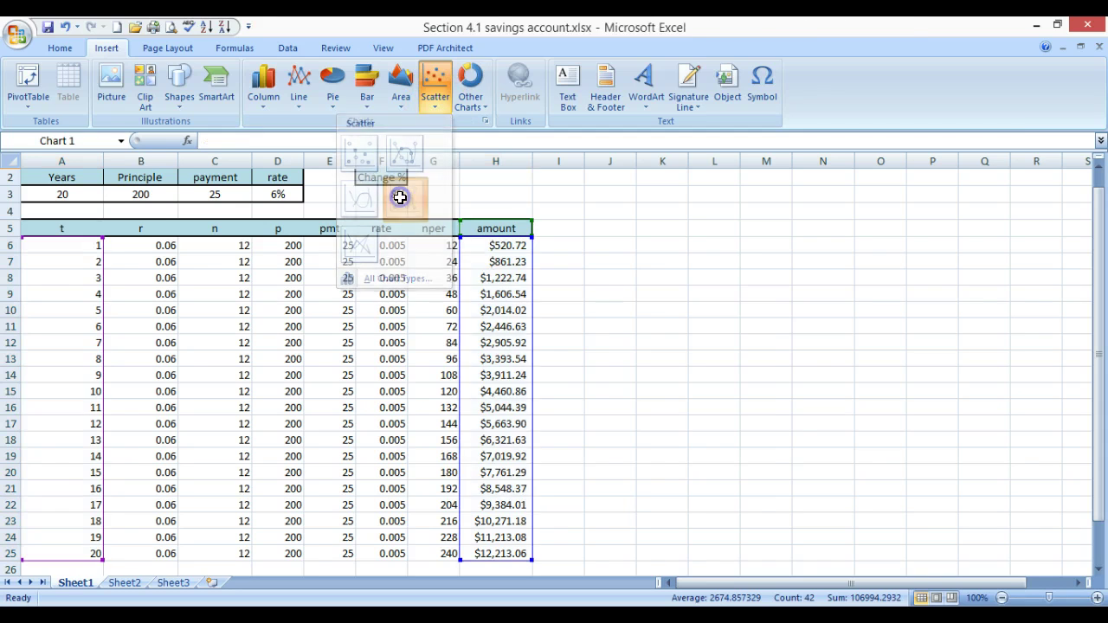
Place the chart beside the table and enlarge it to span about columns I to R and rows 2 to 23
drag(667, 303, 884, 200)
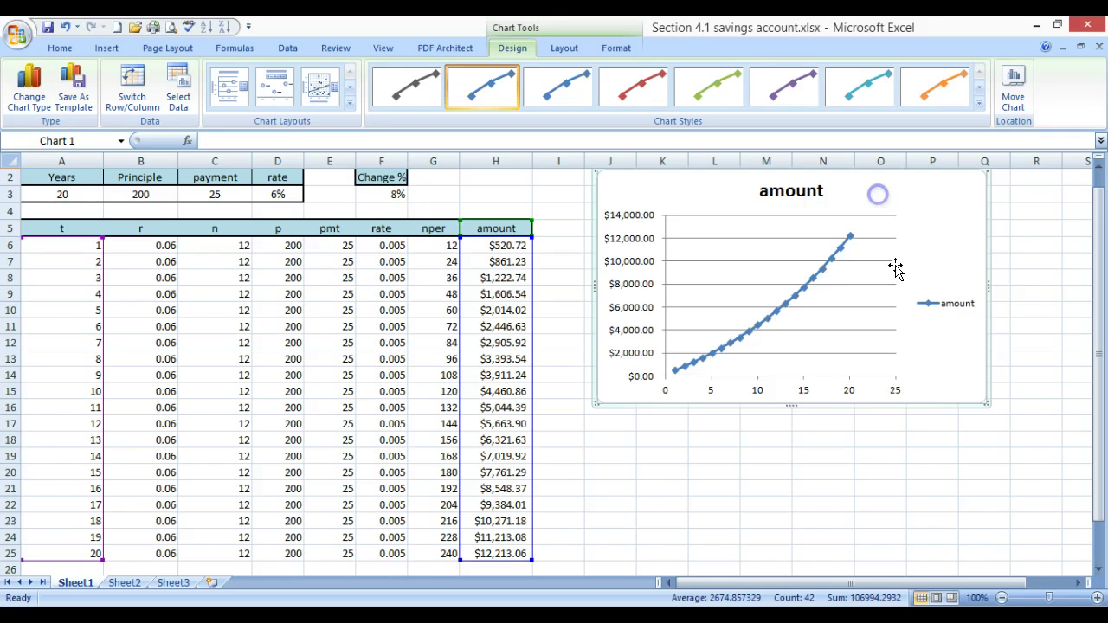
drag(597, 403, 544, 476)
drag(986, 476, 1033, 526)
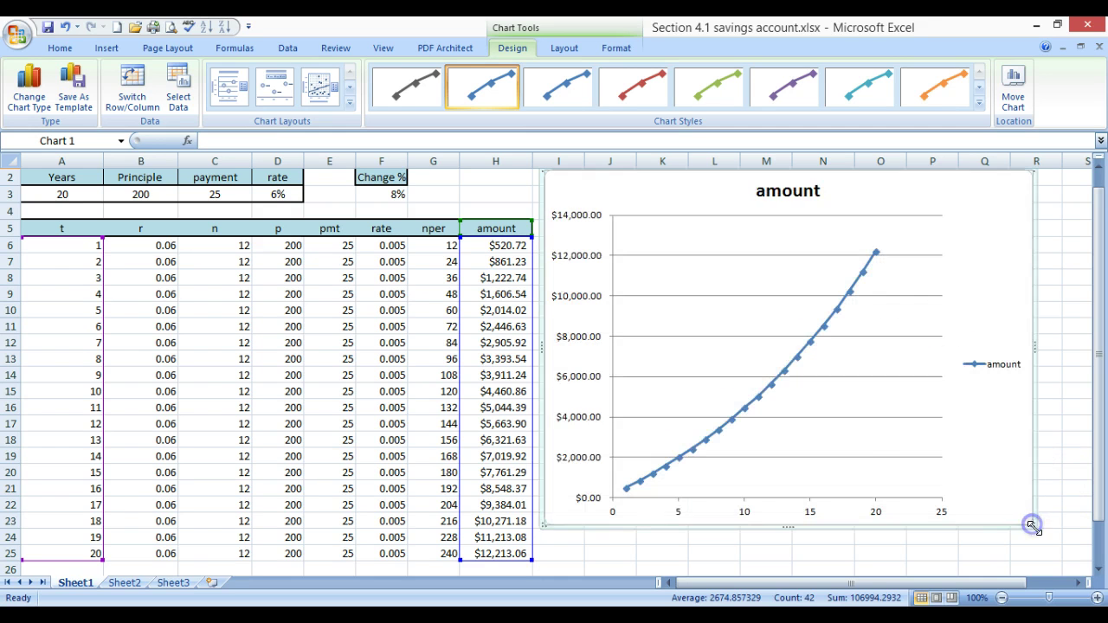
Try the chart layouts and apply the one with a chart title, both axis titles, horizontal gridlines and a legend
click(789, 198)
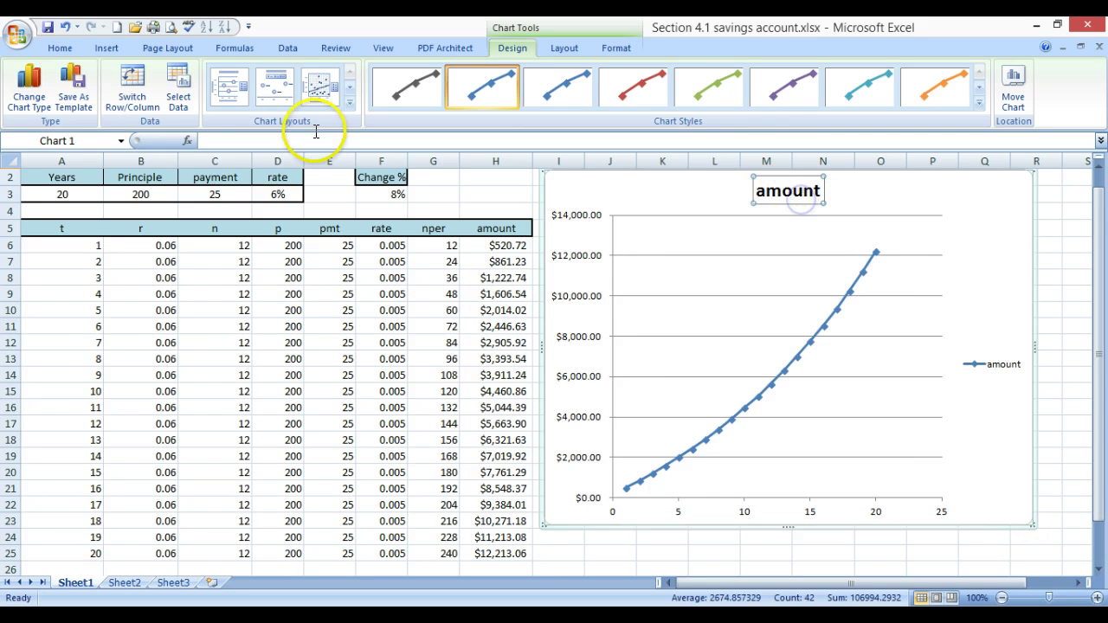
click(219, 97)
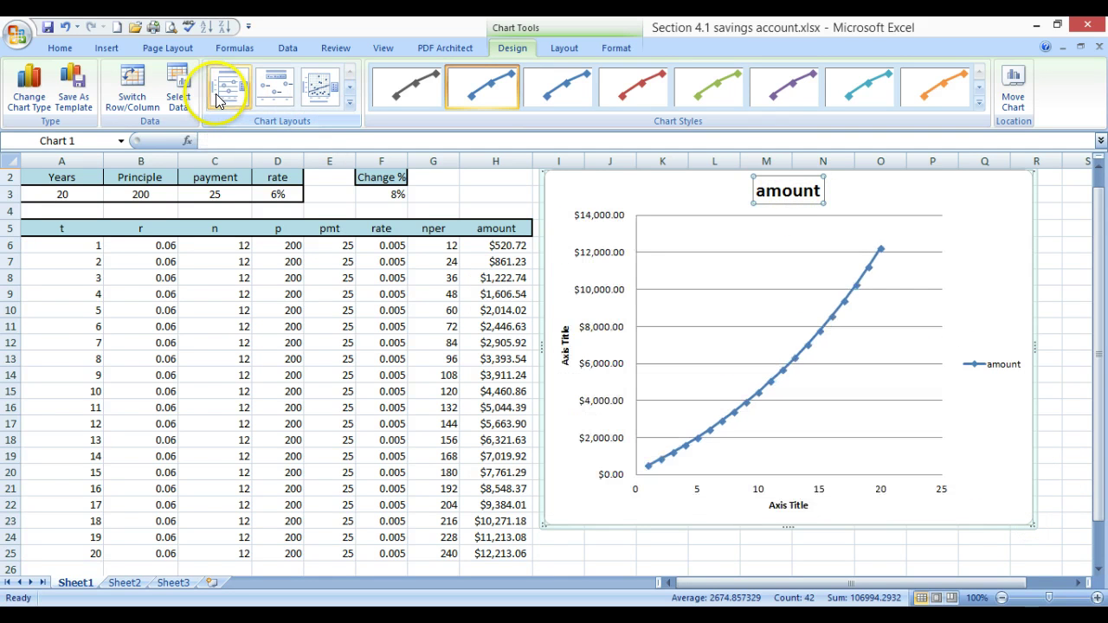
click(284, 87)
click(337, 103)
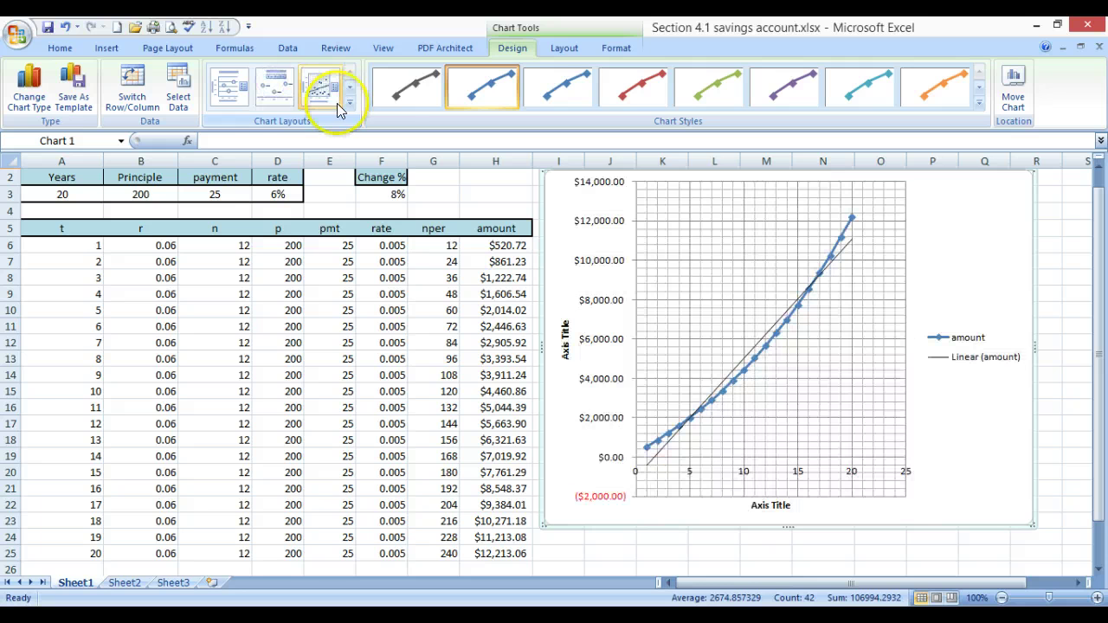
click(231, 94)
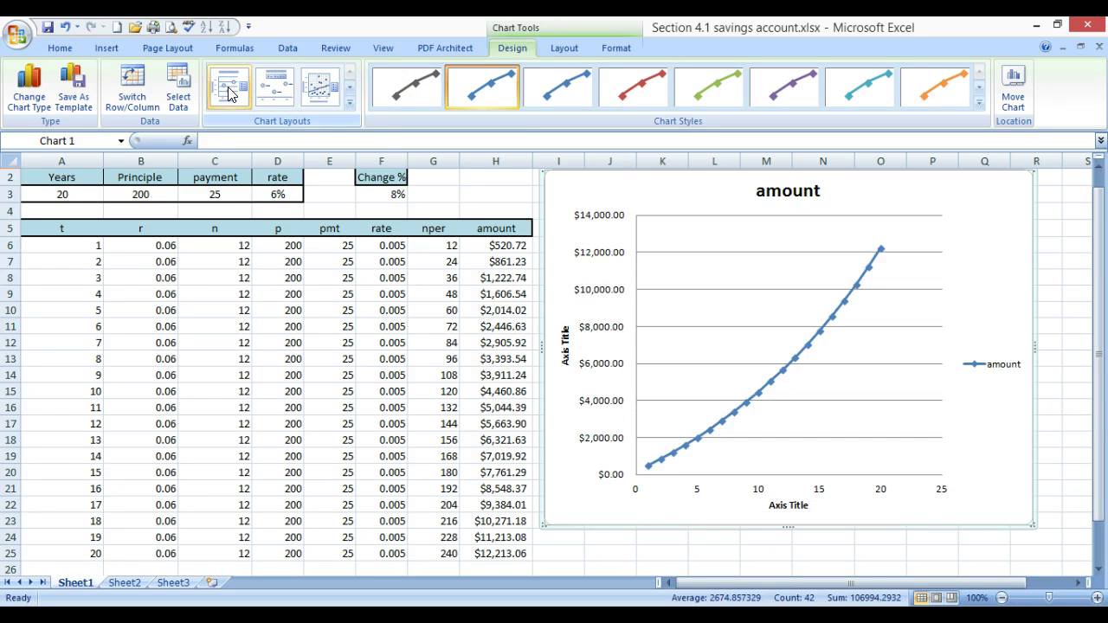
click(565, 343)
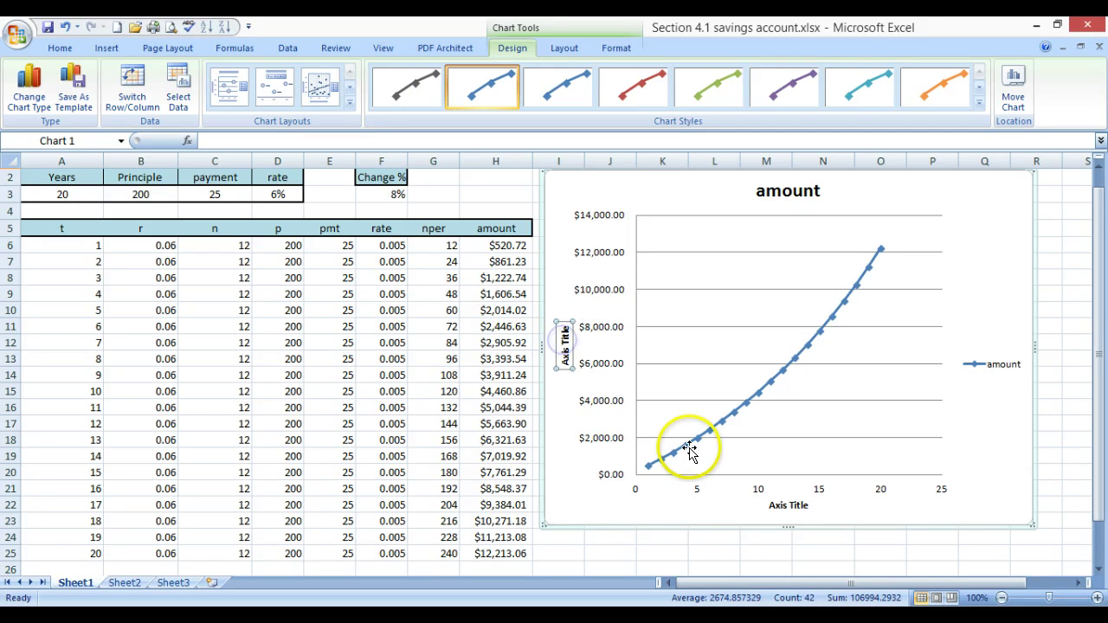
click(790, 506)
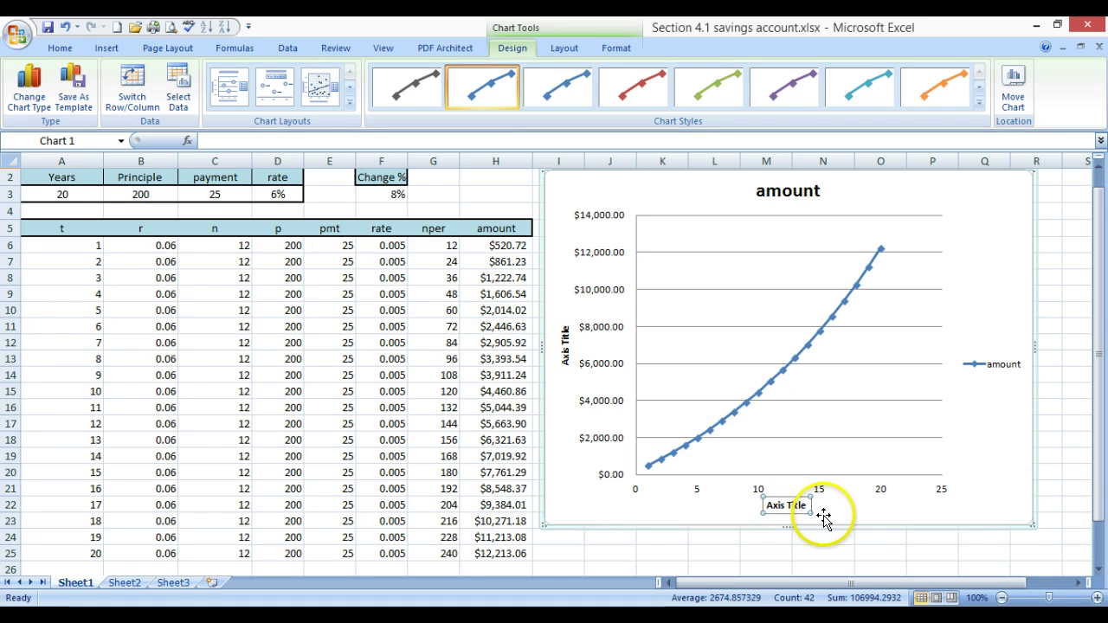
scroll(770, 346, up, 1)
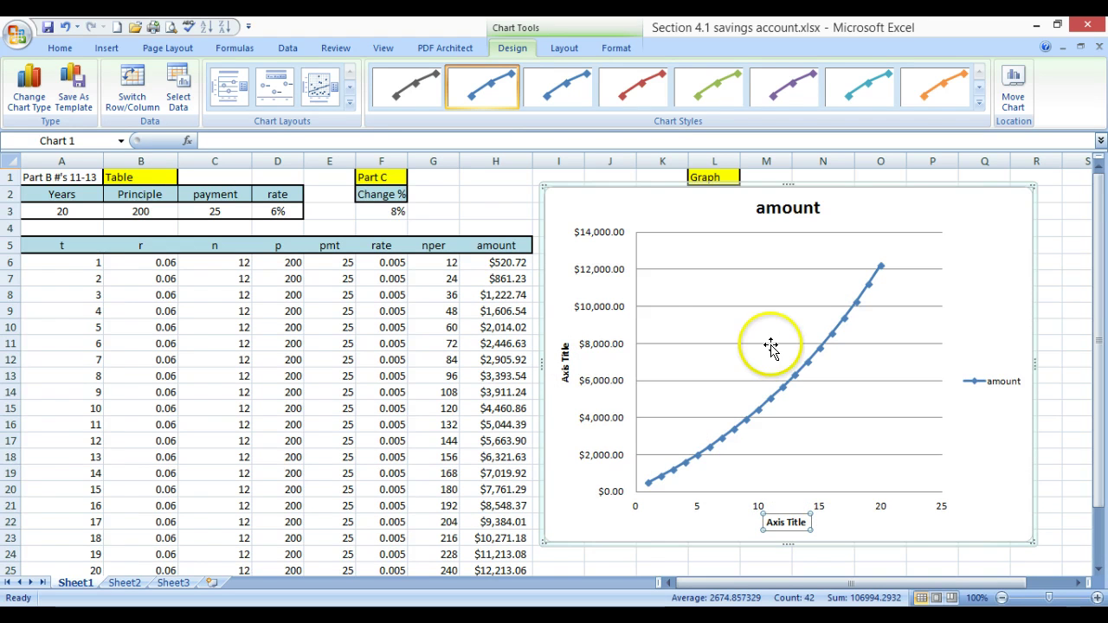
click(465, 218)
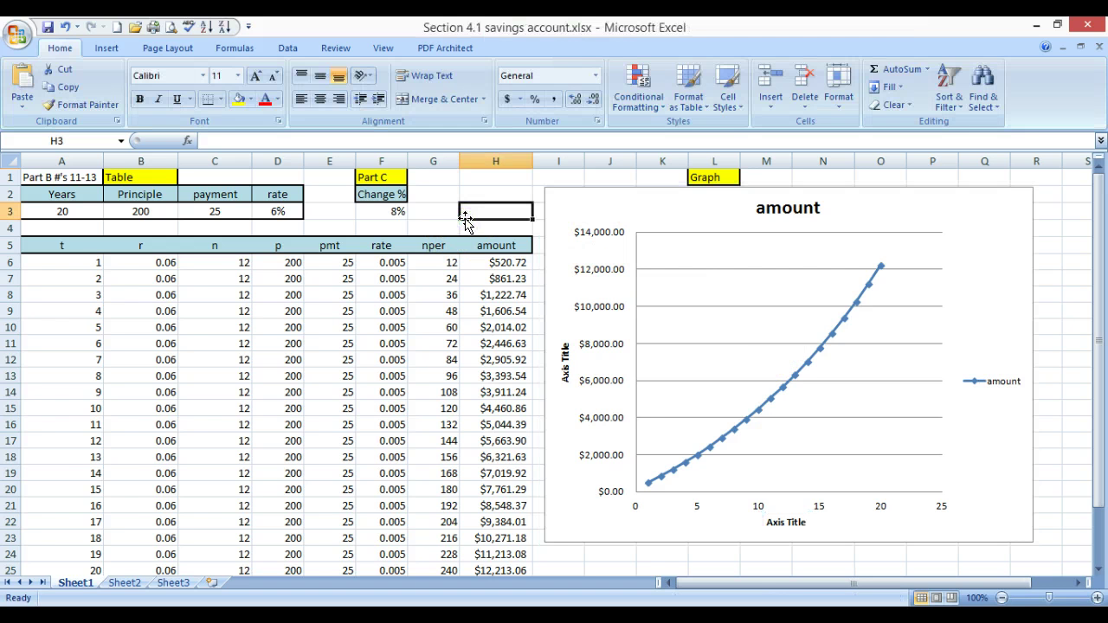
Select the Part C Change % value in F3 and review the table, chart and empty rows below
click(392, 212)
scroll(416, 242, down, 5)
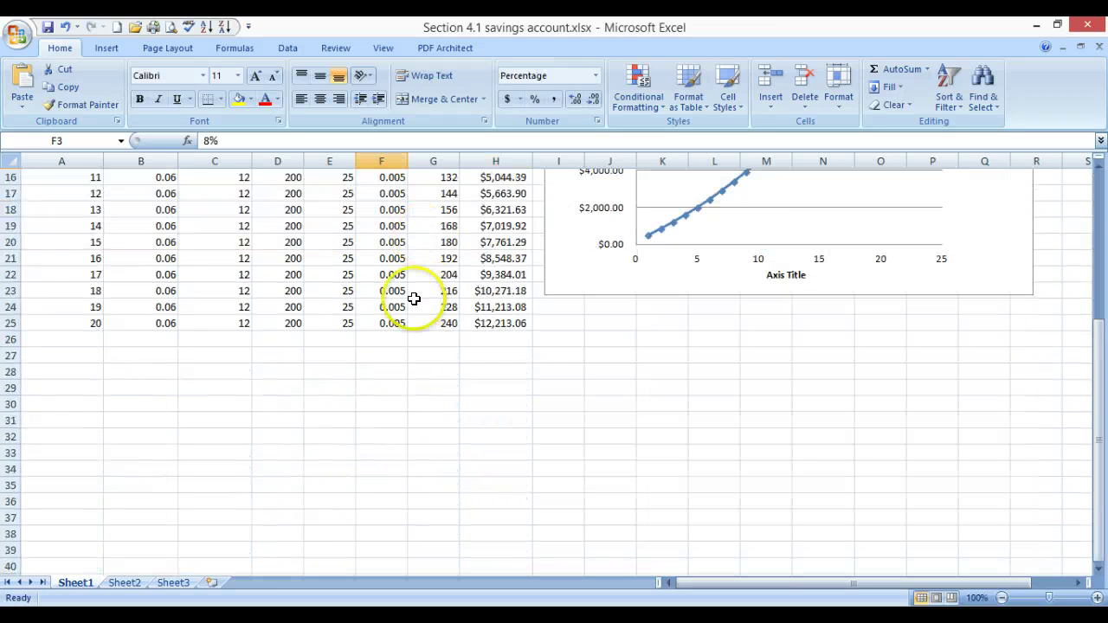
scroll(428, 367, up, 5)
scroll(446, 370, down, 1)
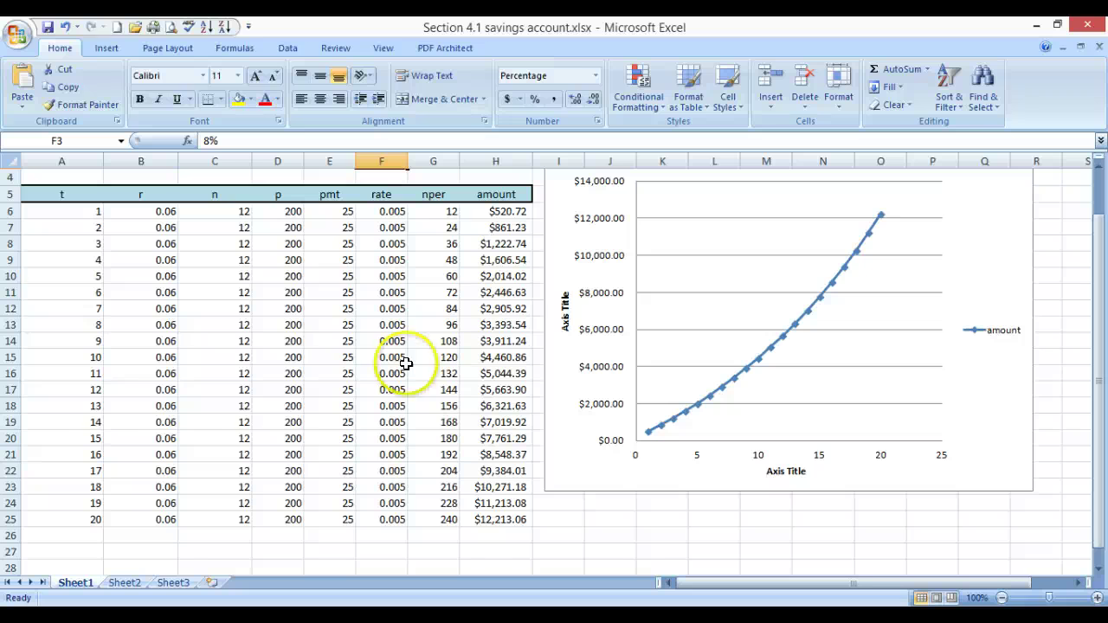
Check the pmt, n and t values in the table, and enter the label total in D26
drag(344, 213, 342, 517)
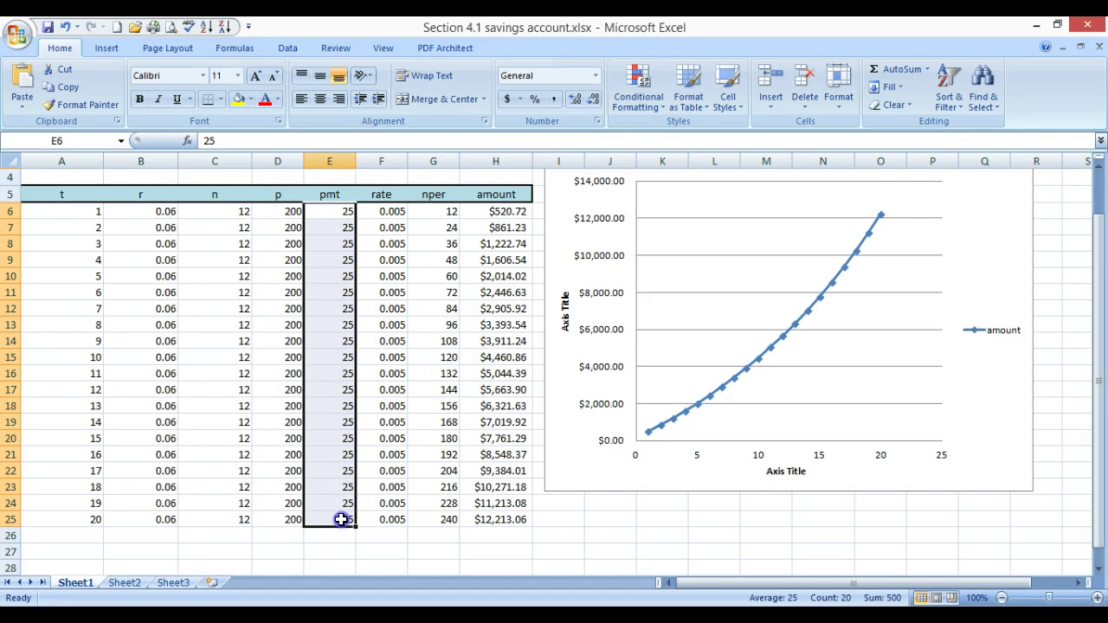
click(336, 211)
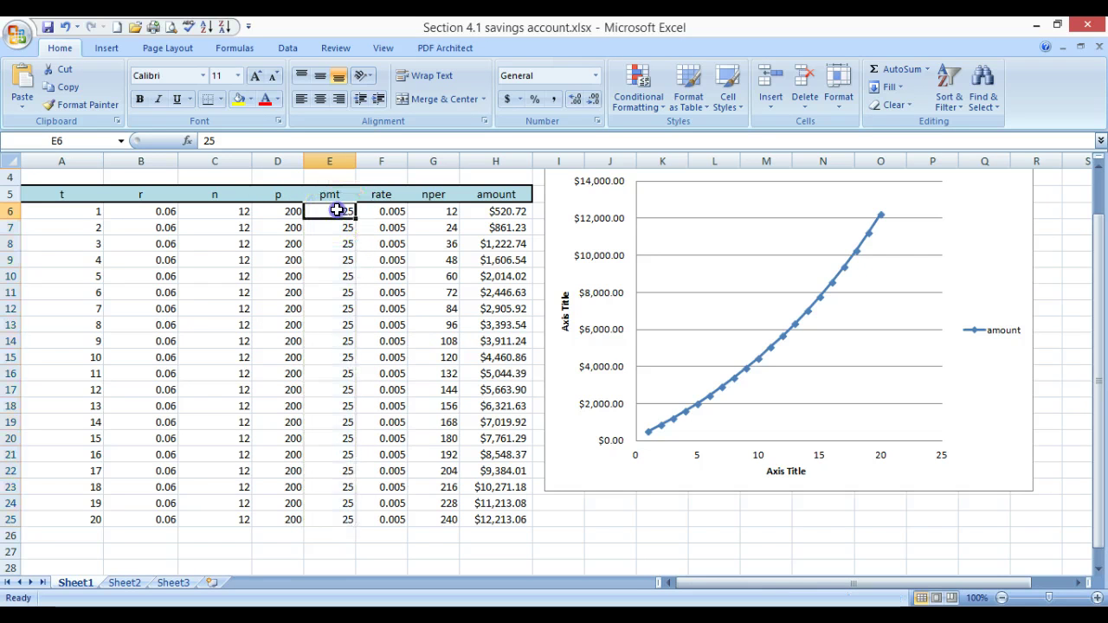
click(215, 210)
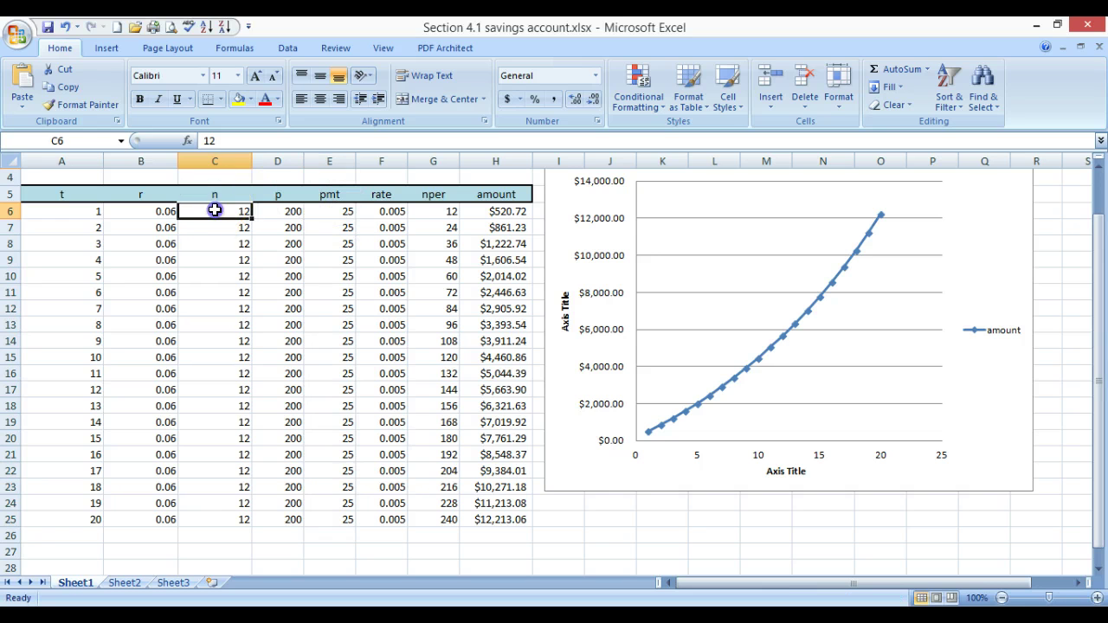
click(81, 210)
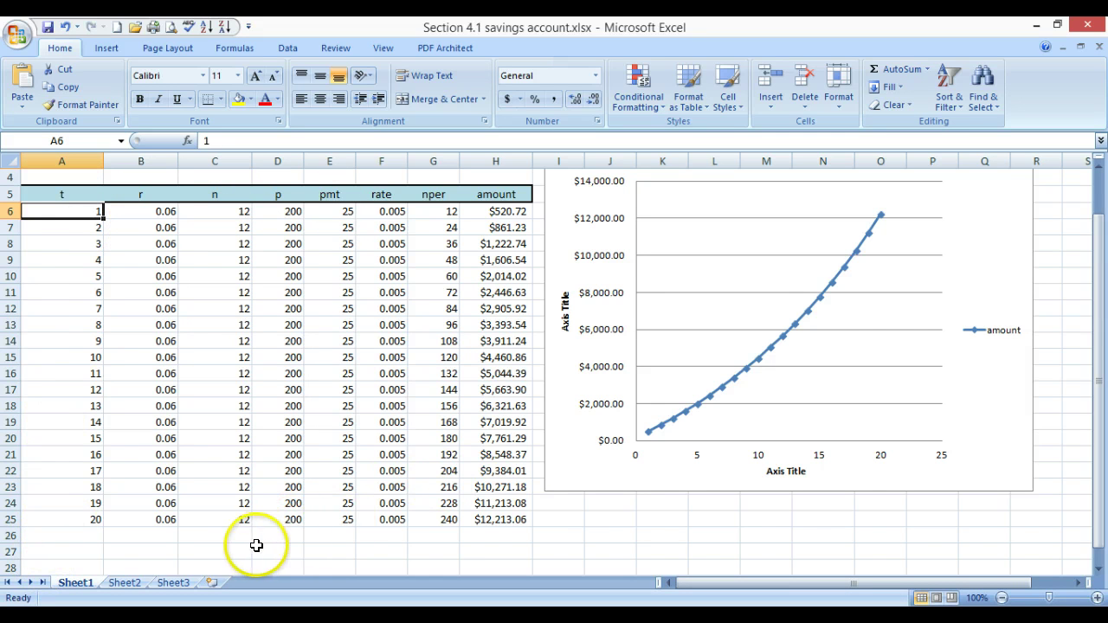
click(339, 534)
click(285, 530)
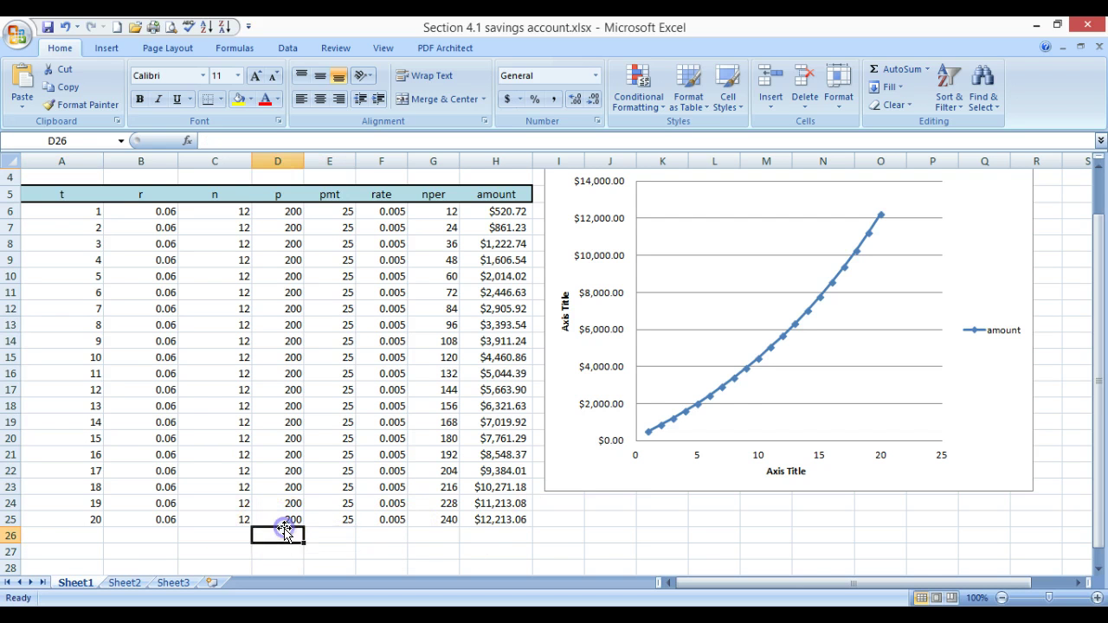
text(total)
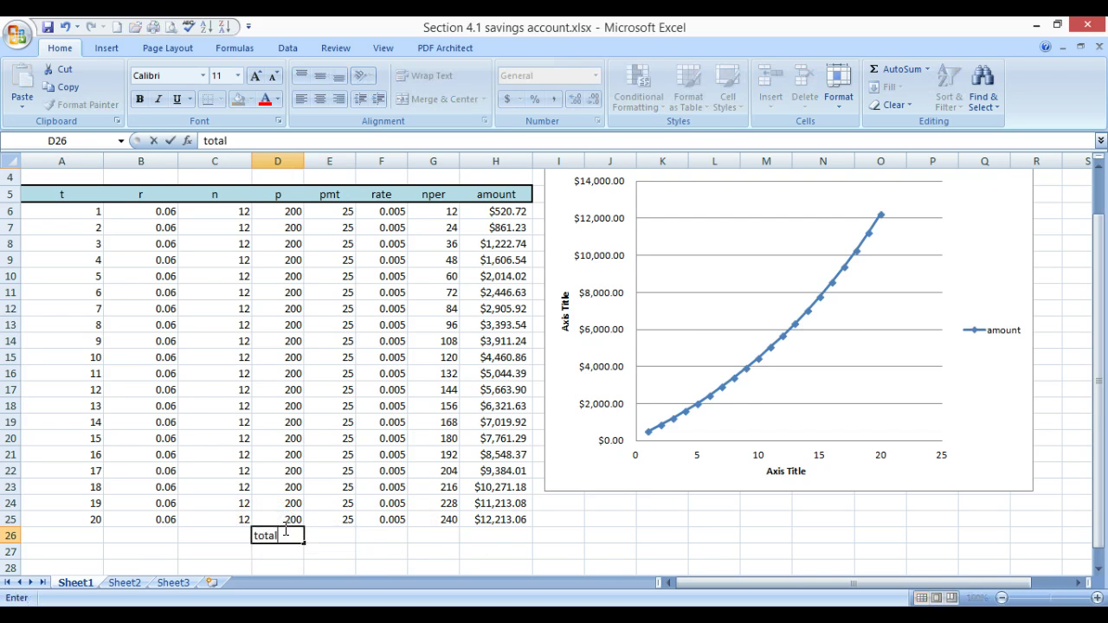
Calculate the total of the payments over 20 years in E26 with the formula =E25*C25*A25
click(359, 536)
click(342, 534)
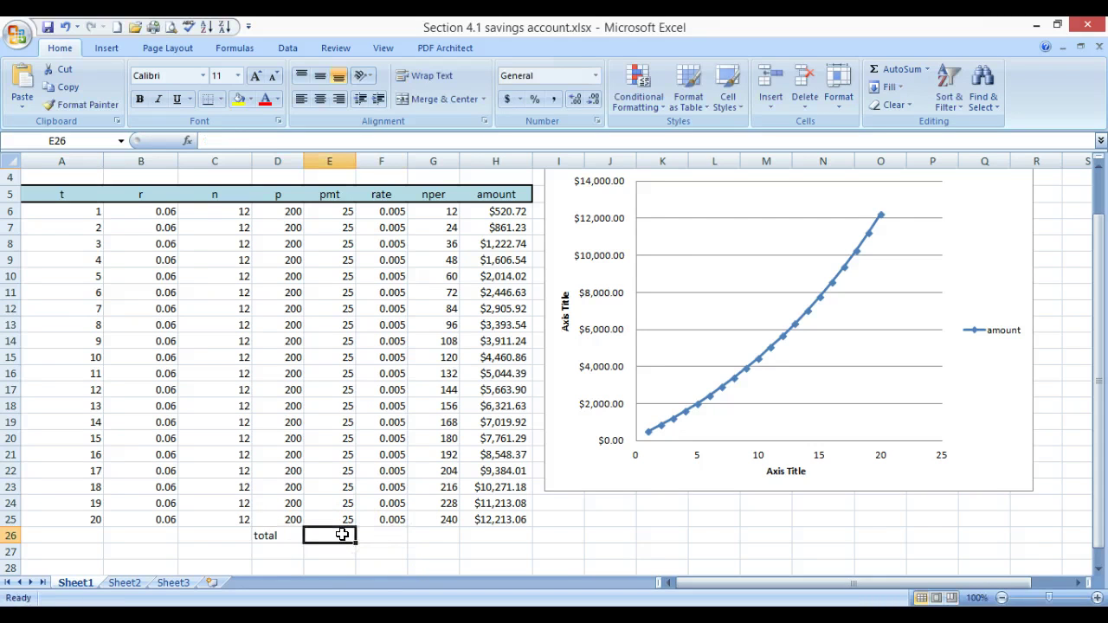
text(=)
click(338, 517)
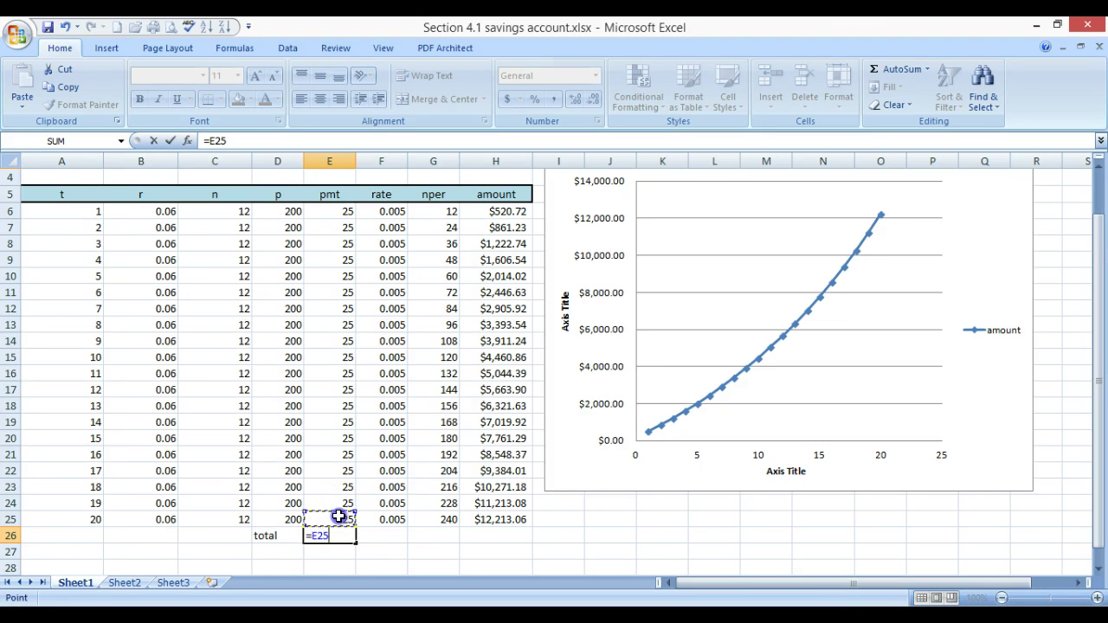
text(*)
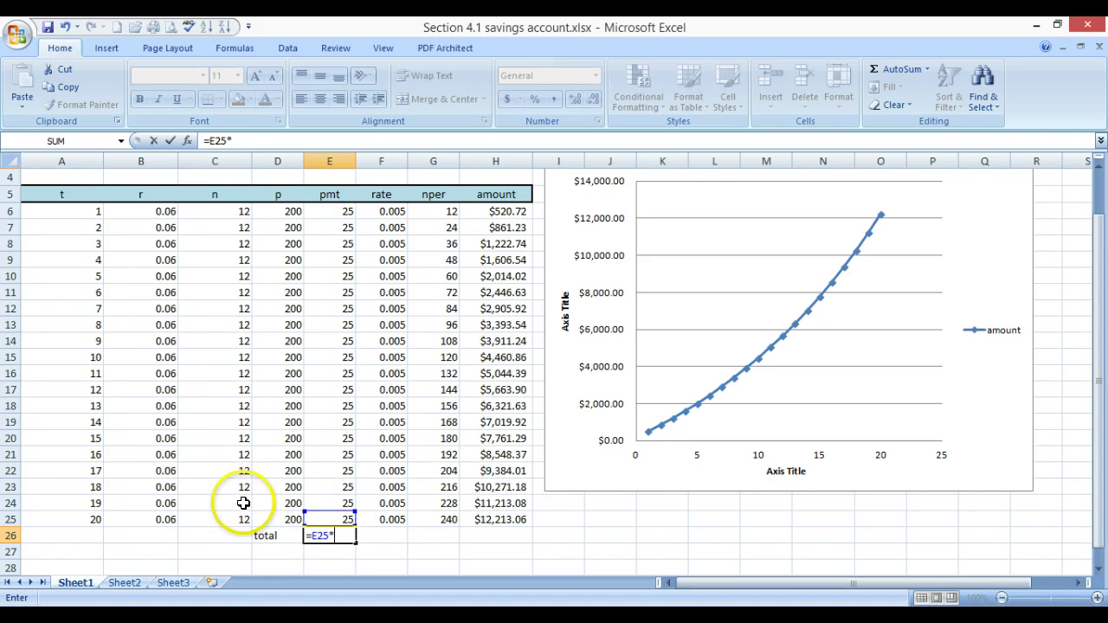
click(214, 517)
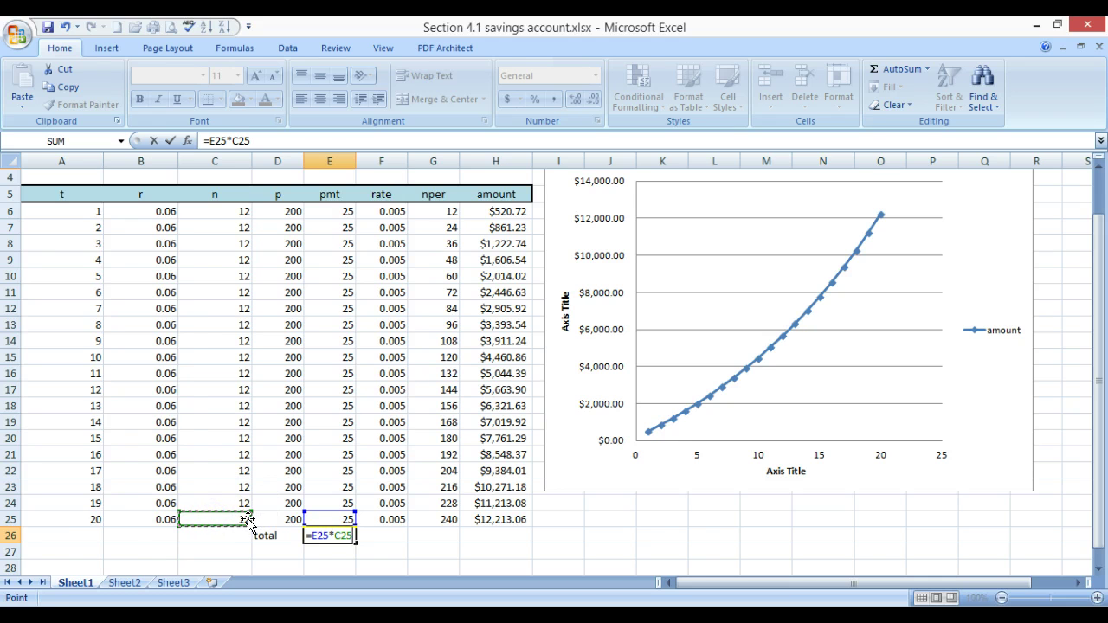
text(*)
click(93, 518)
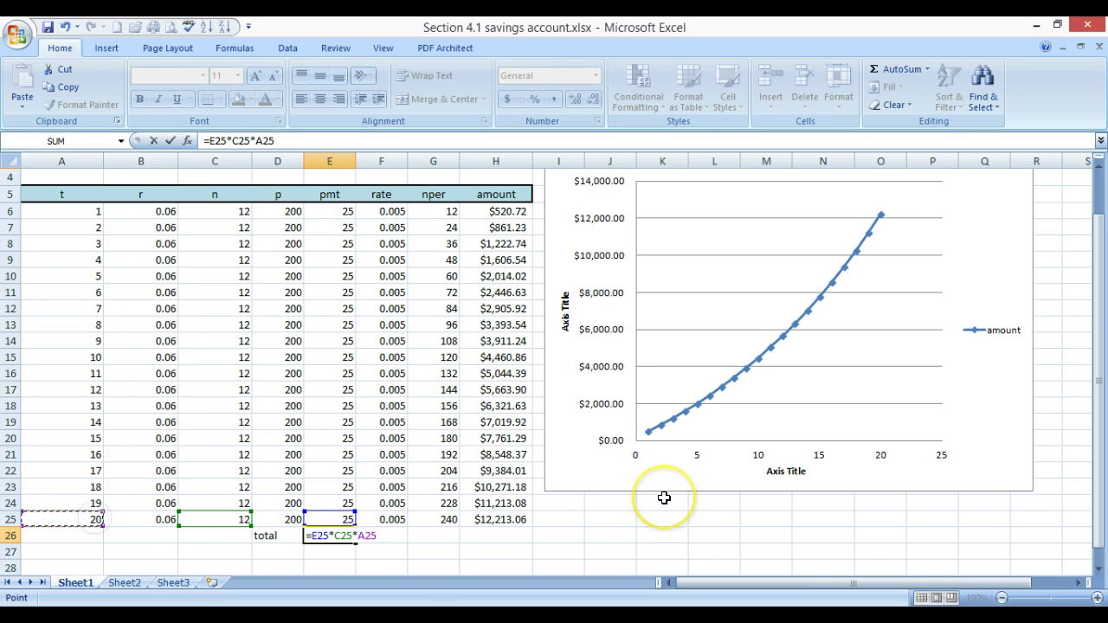
key(Return)
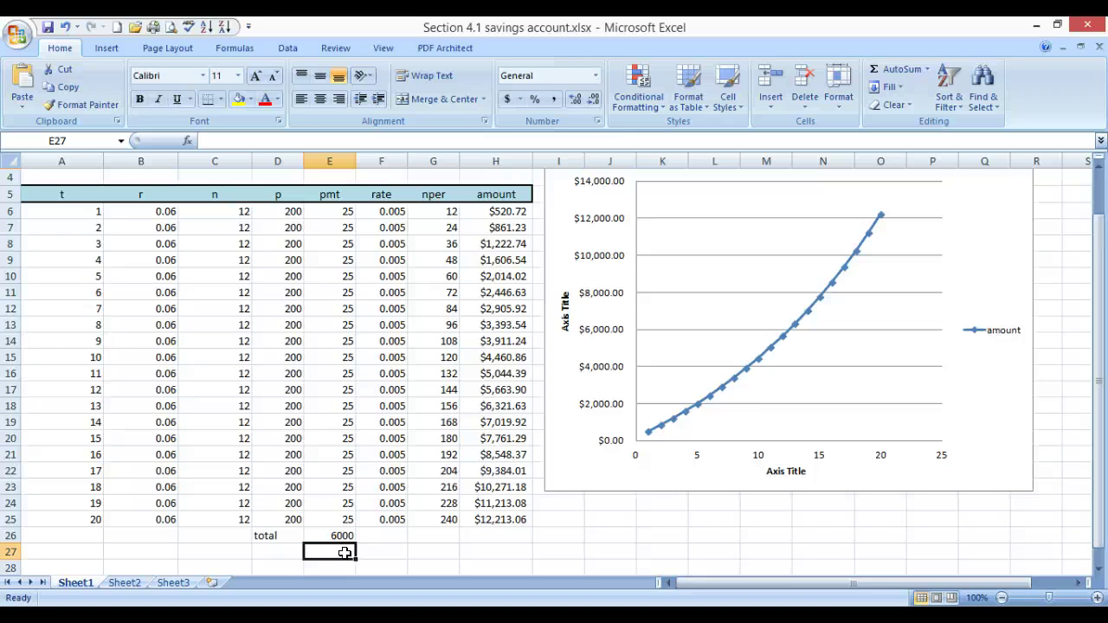
Add the Principle value to the payment total in E27 with the formula =E26+B3
scroll(366, 485, up, 1)
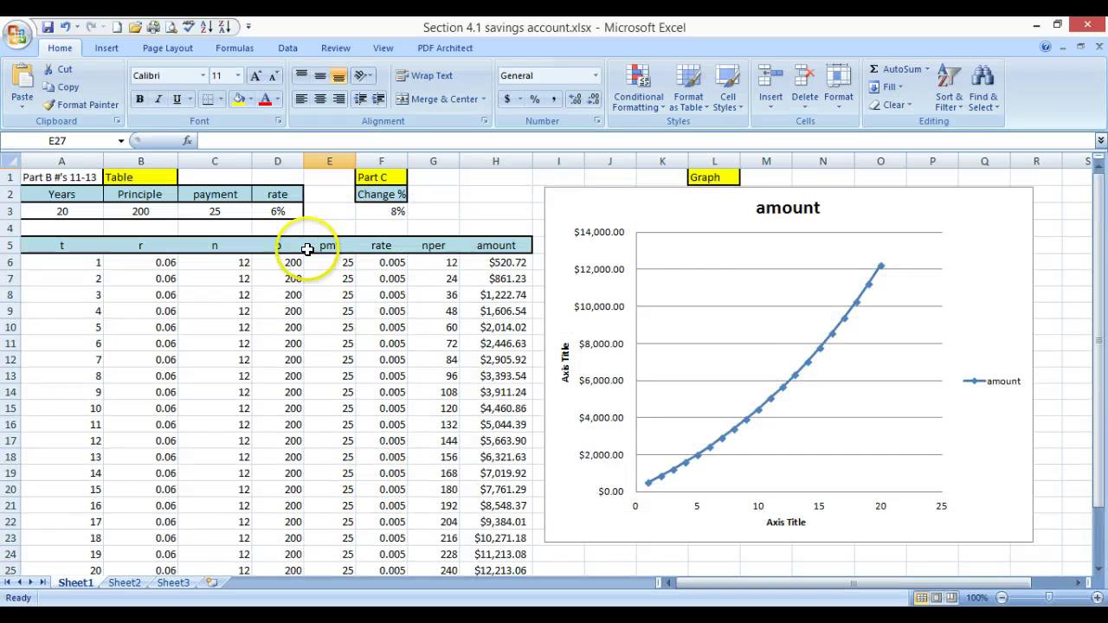
click(168, 210)
scroll(420, 312, down, 3)
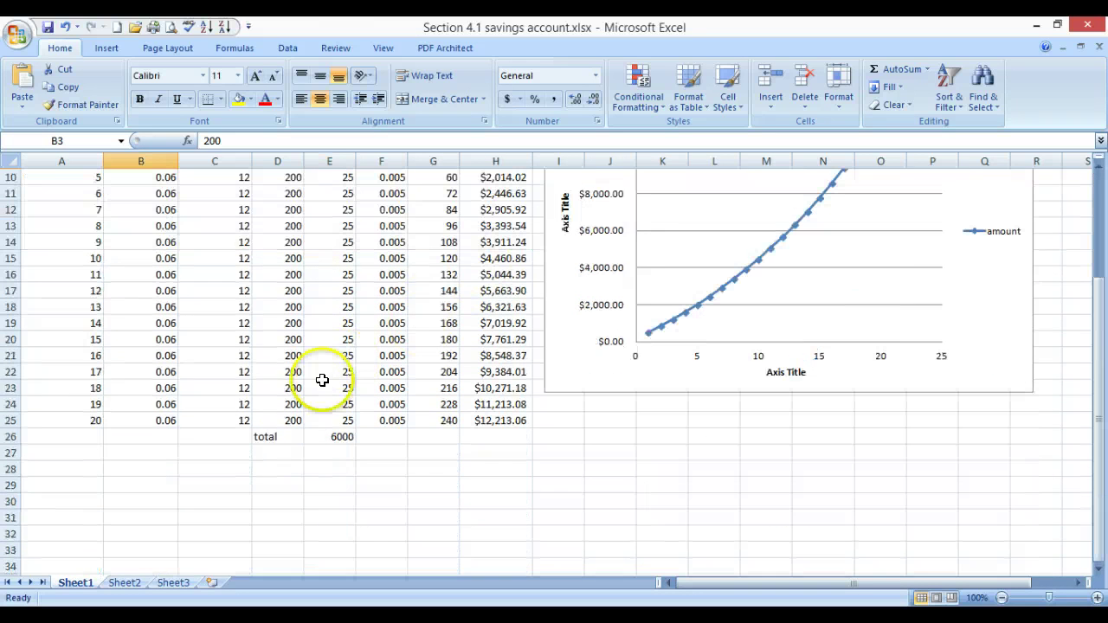
click(332, 455)
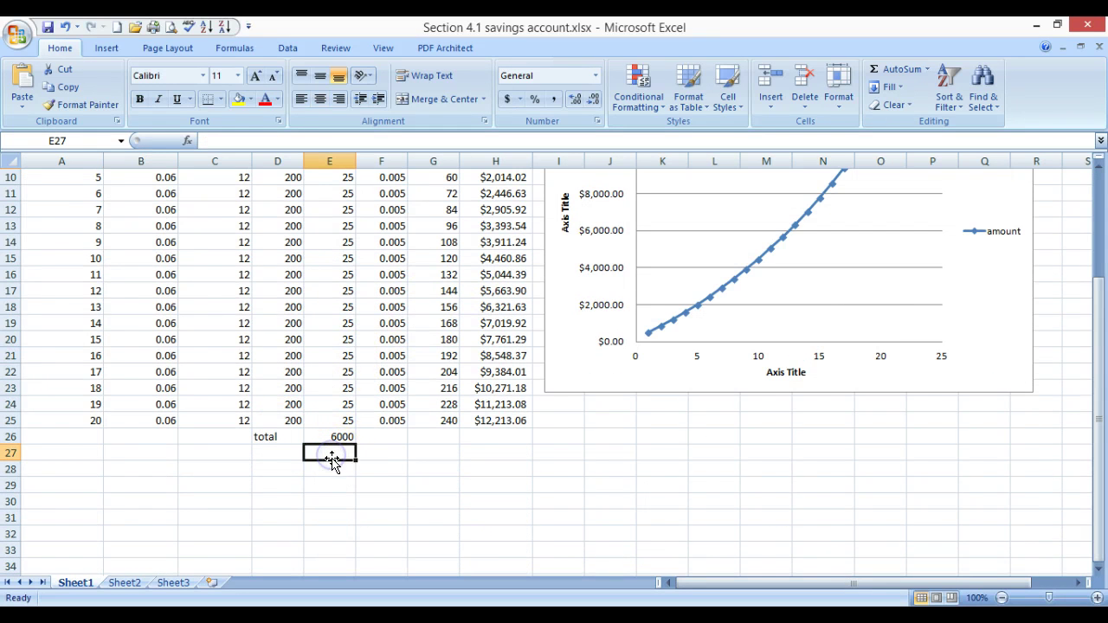
text(=)
click(333, 438)
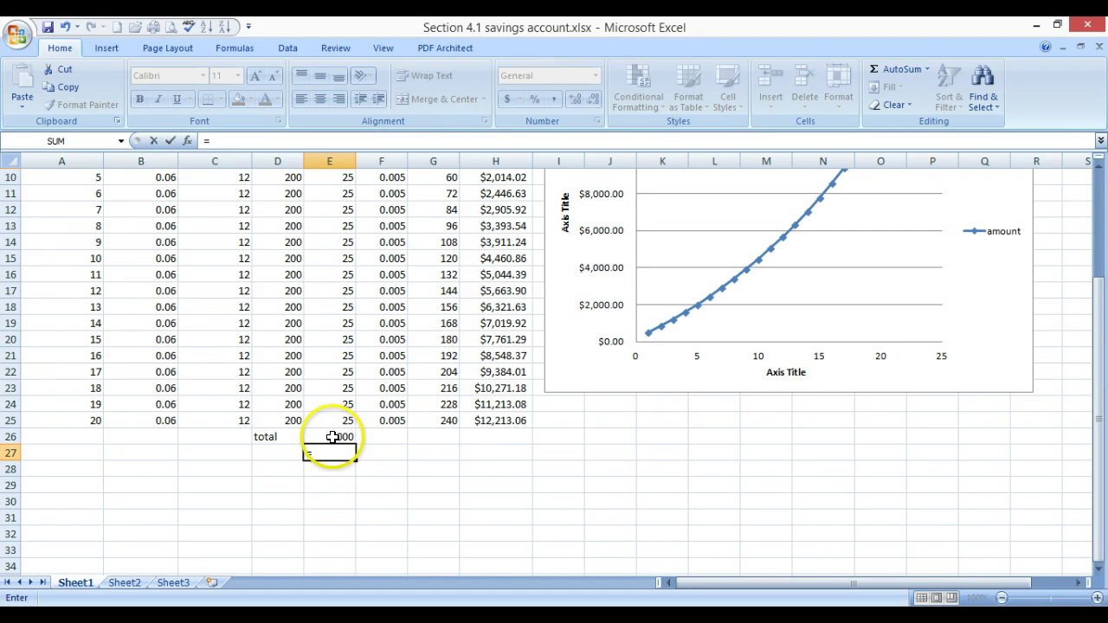
scroll(334, 433, up, 3)
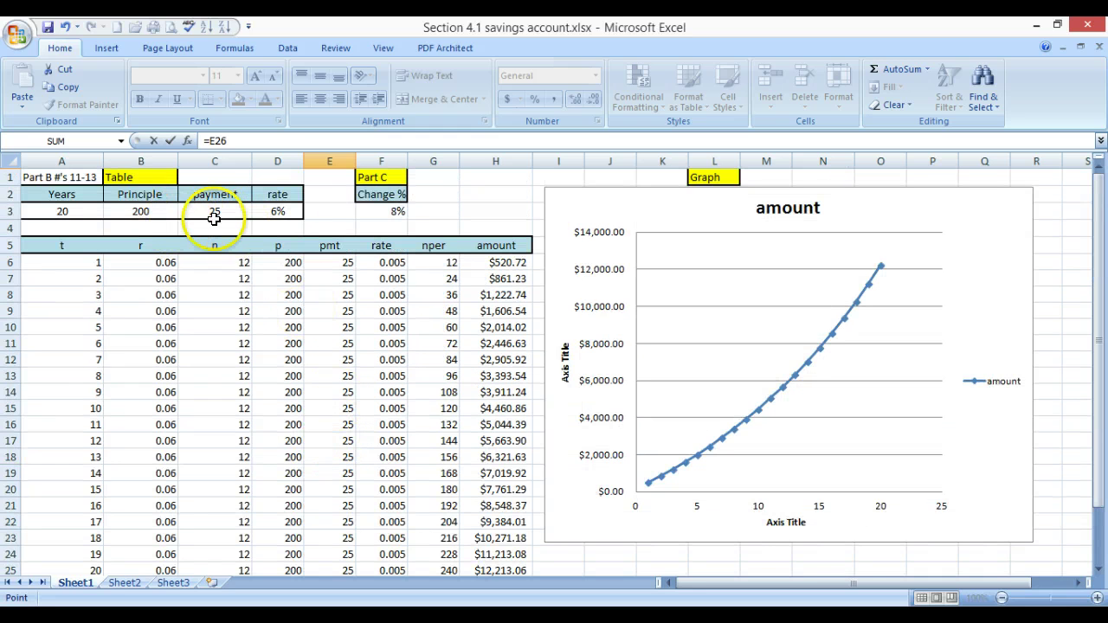
text(+)
click(146, 212)
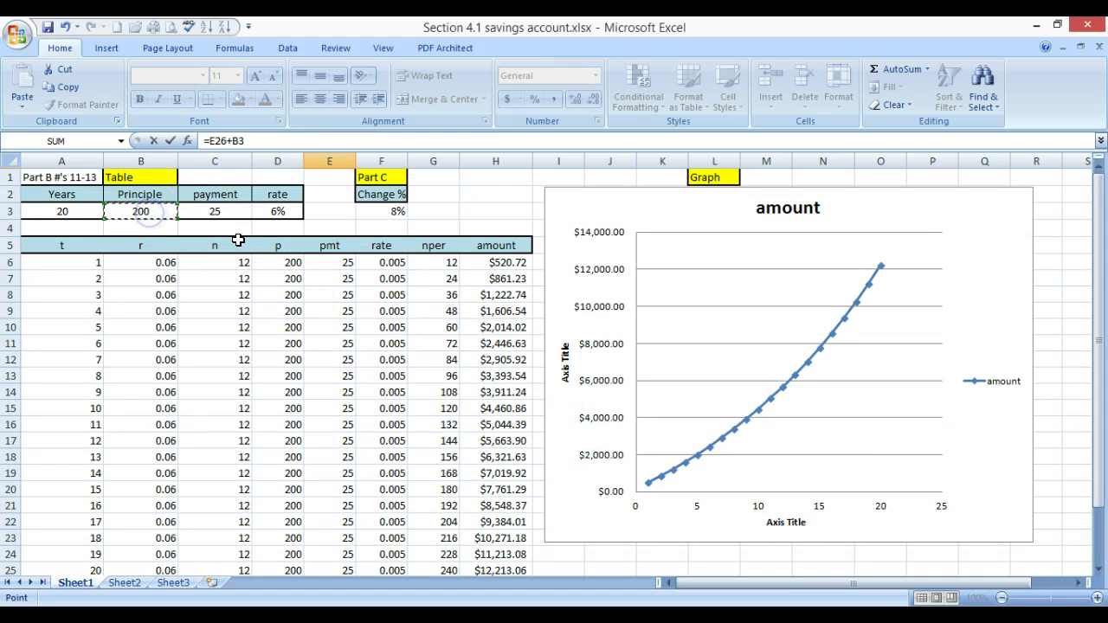
scroll(242, 244, down, 2)
scroll(242, 244, down, 1)
key(Return)
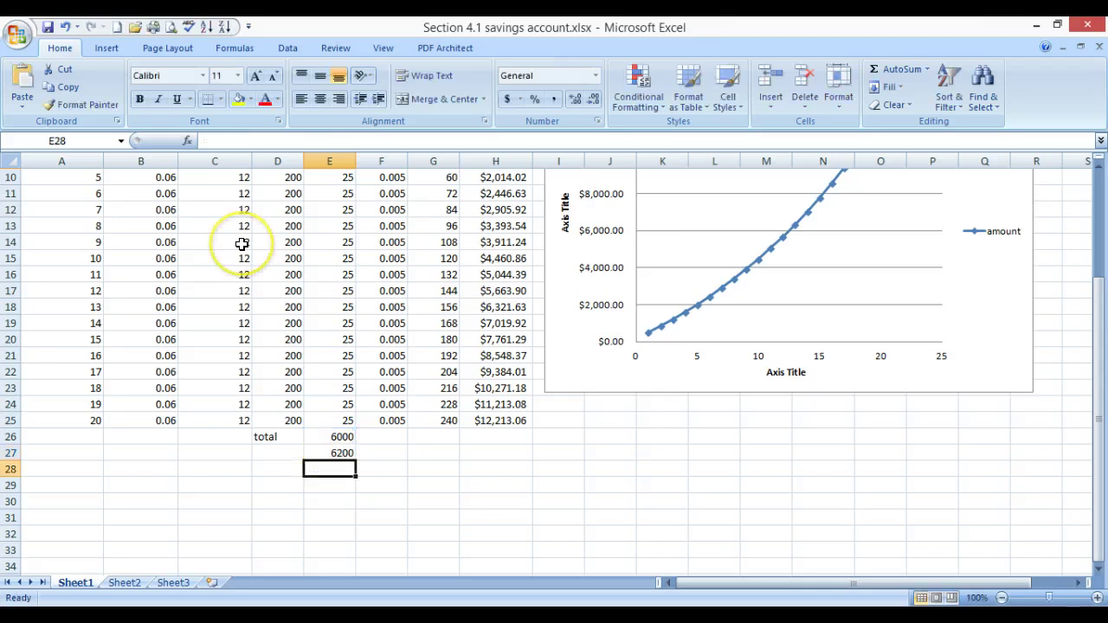
Calculate the interest earned in H26 with the formula =H25-E27, and label it interest in G26
click(492, 437)
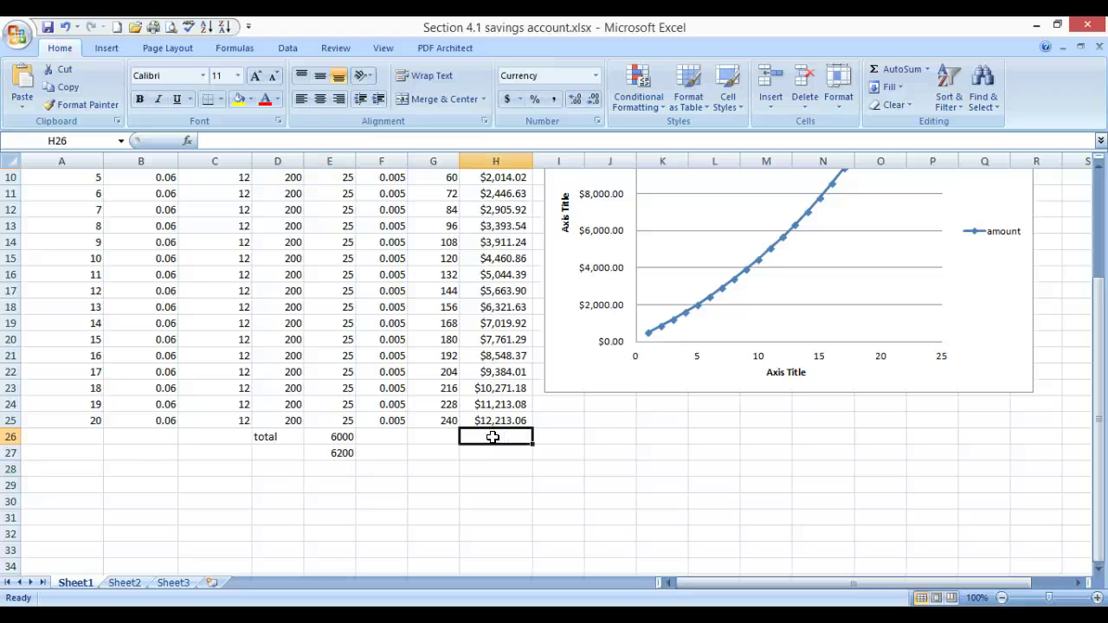
text(=)
click(502, 419)
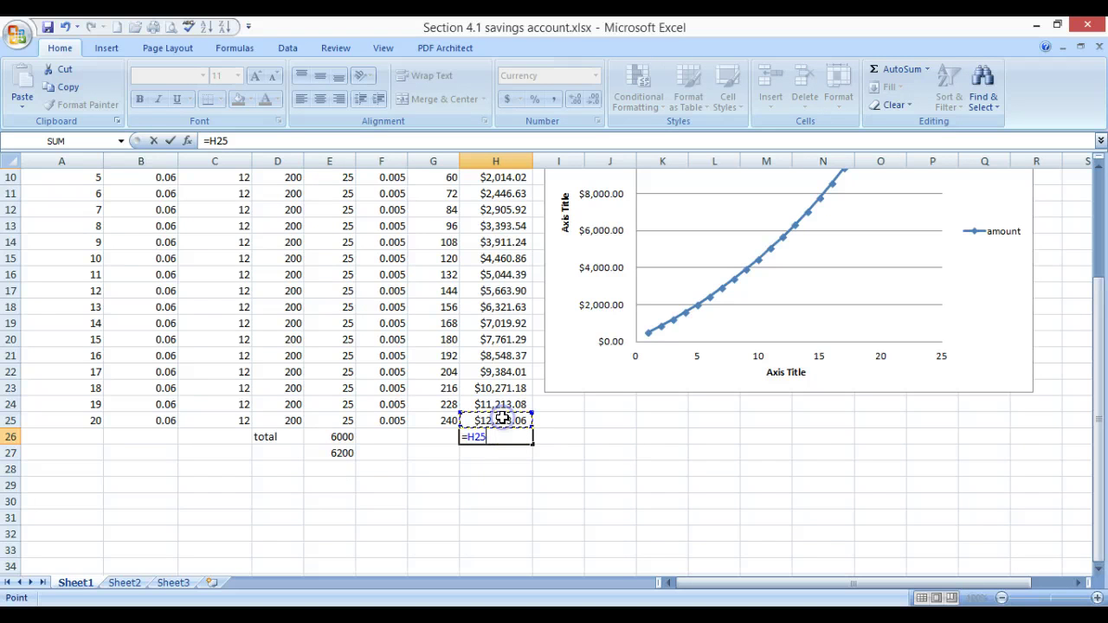
text(-)
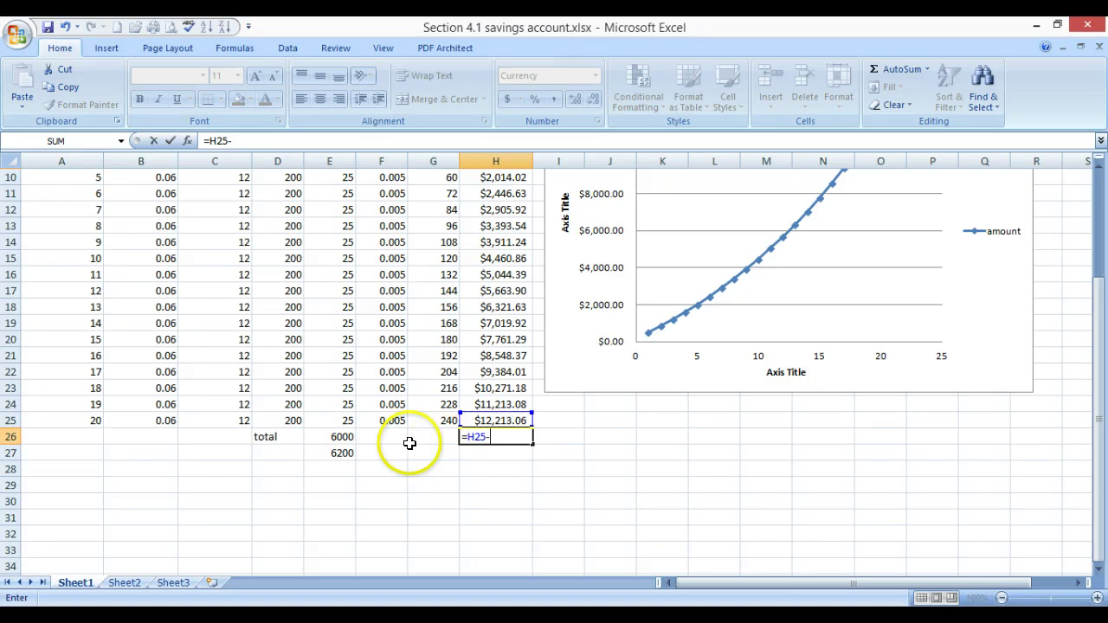
click(342, 453)
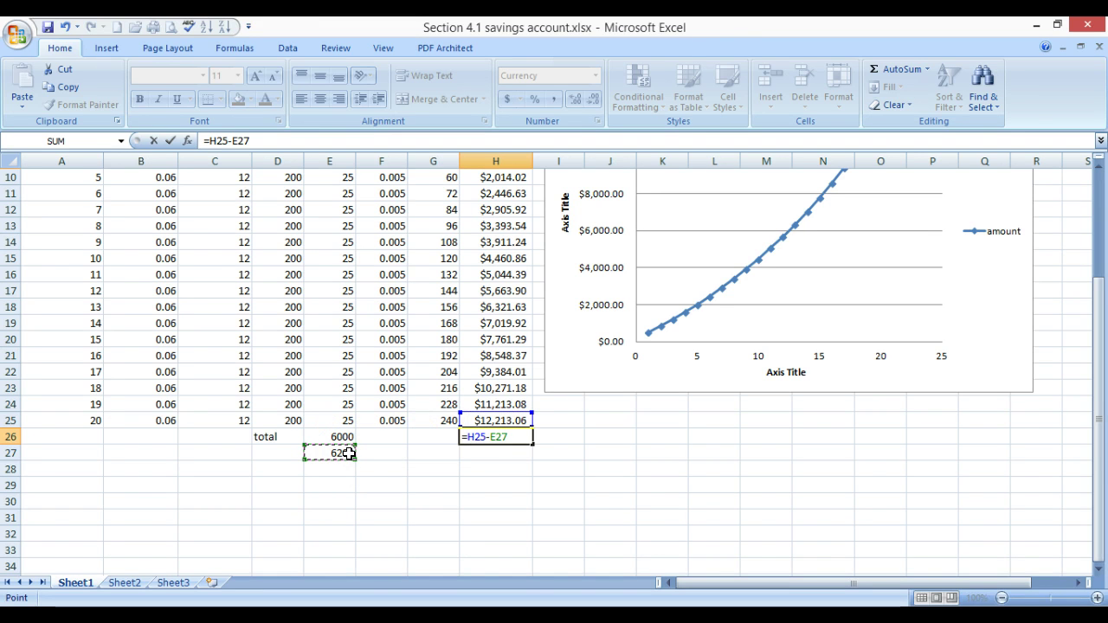
key(Return)
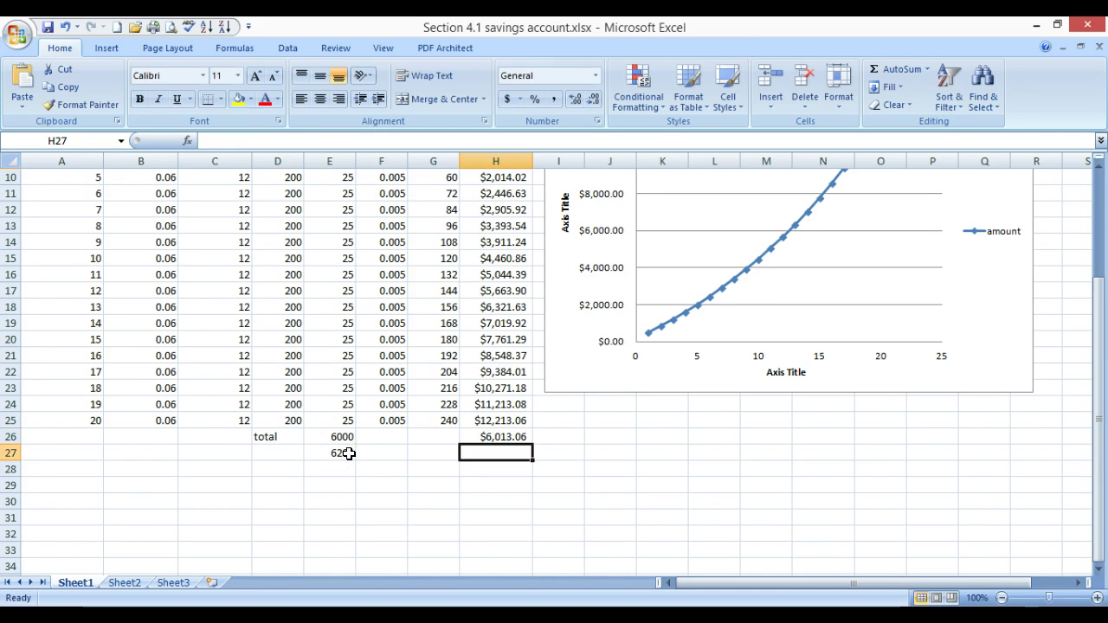
click(433, 437)
text(interest)
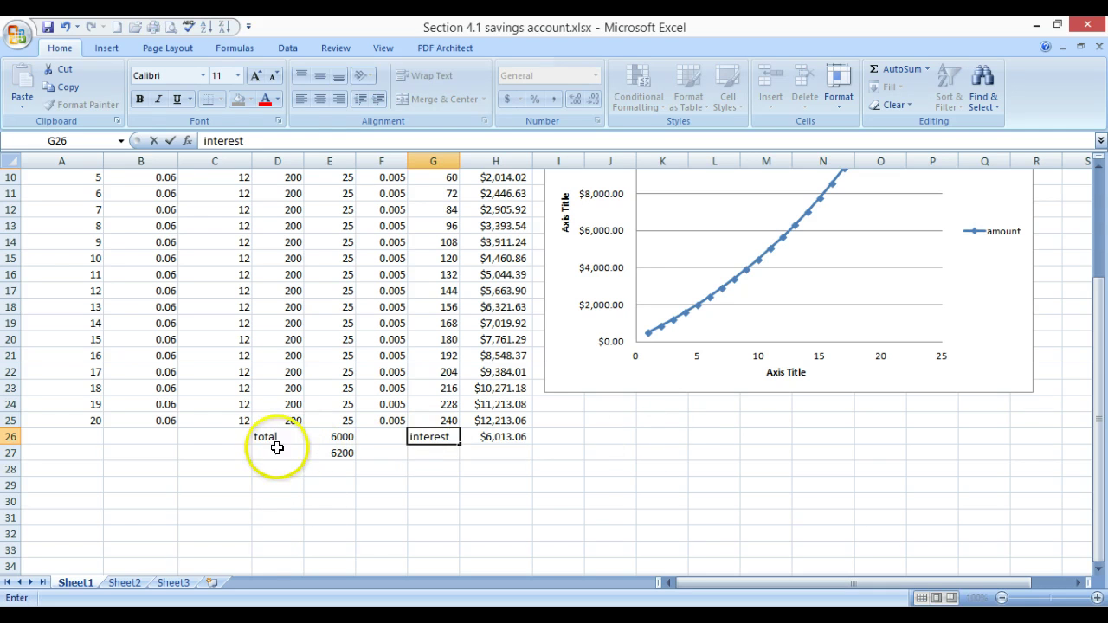
Highlight the total deposits in E27 and the interest amount in H26 with a yellow fill
click(337, 452)
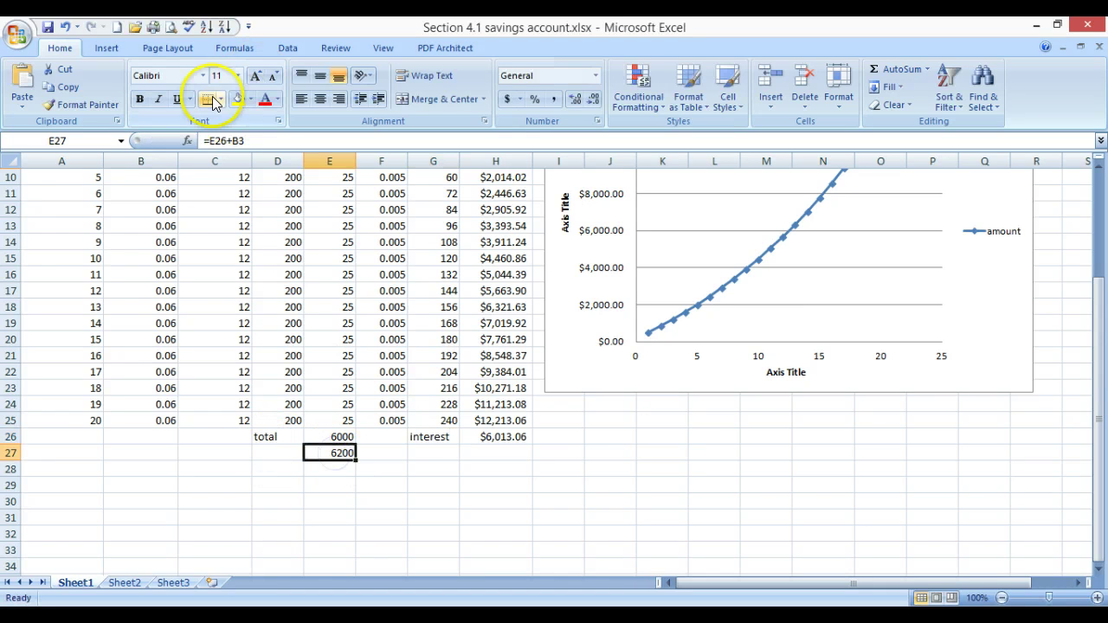
click(244, 100)
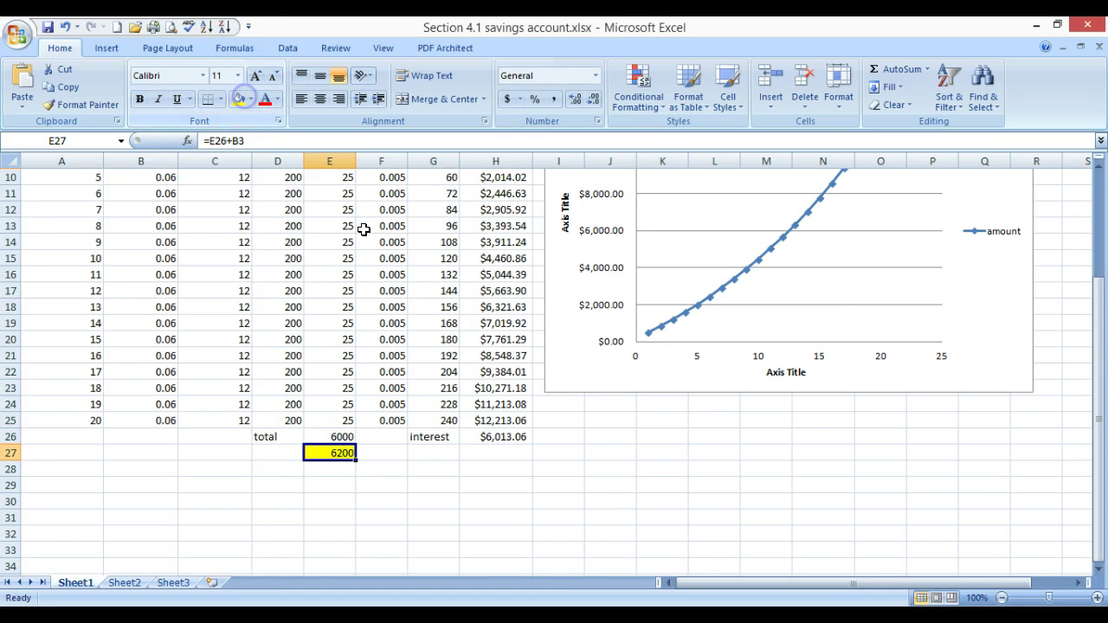
click(509, 437)
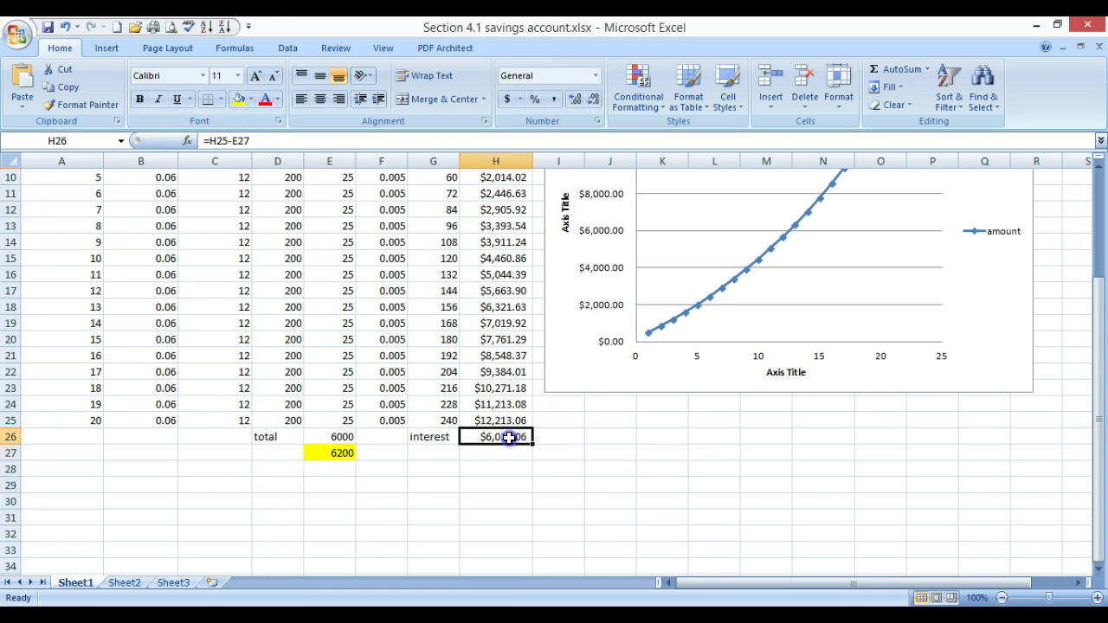
click(239, 101)
Review the input values, table, chart and highlighted results, and check the formula in E27
scroll(574, 413, up, 3)
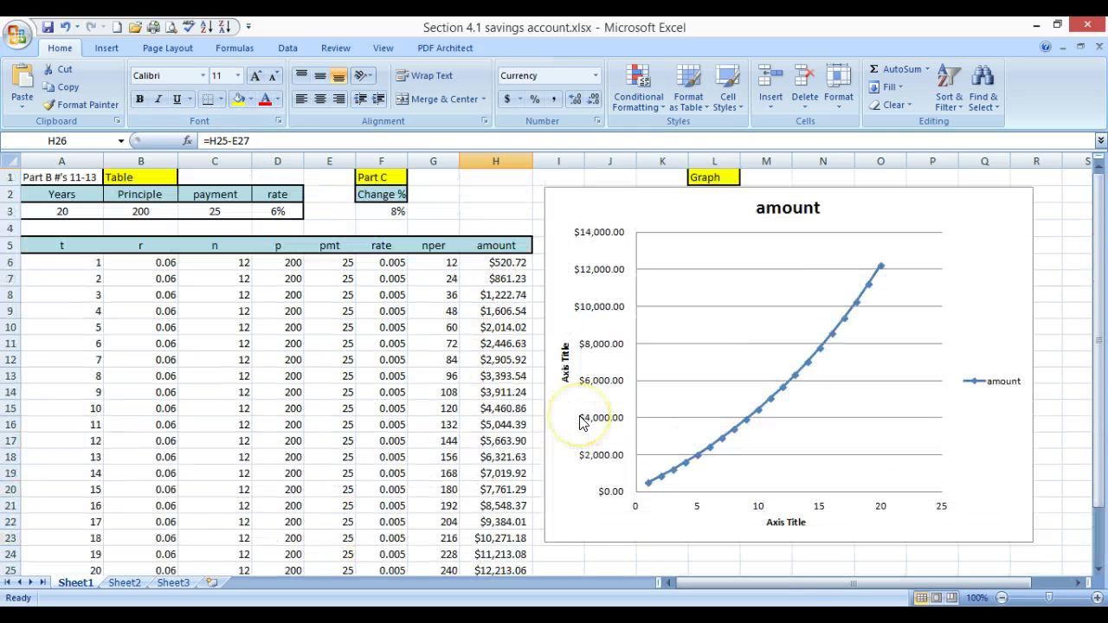
scroll(327, 363, down, 1)
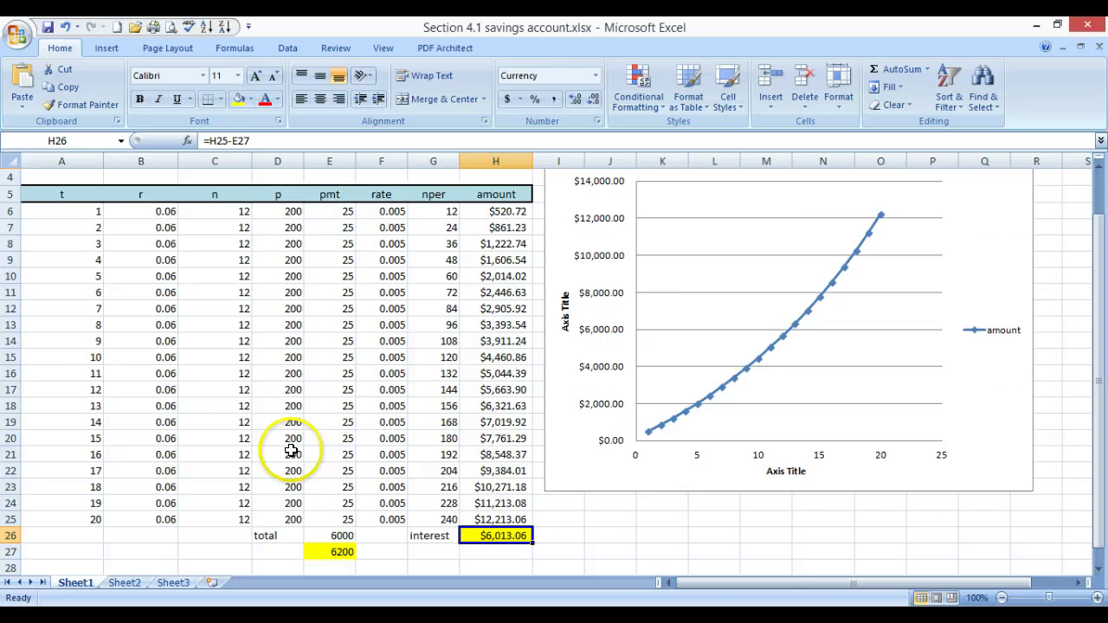
scroll(292, 452, up, 1)
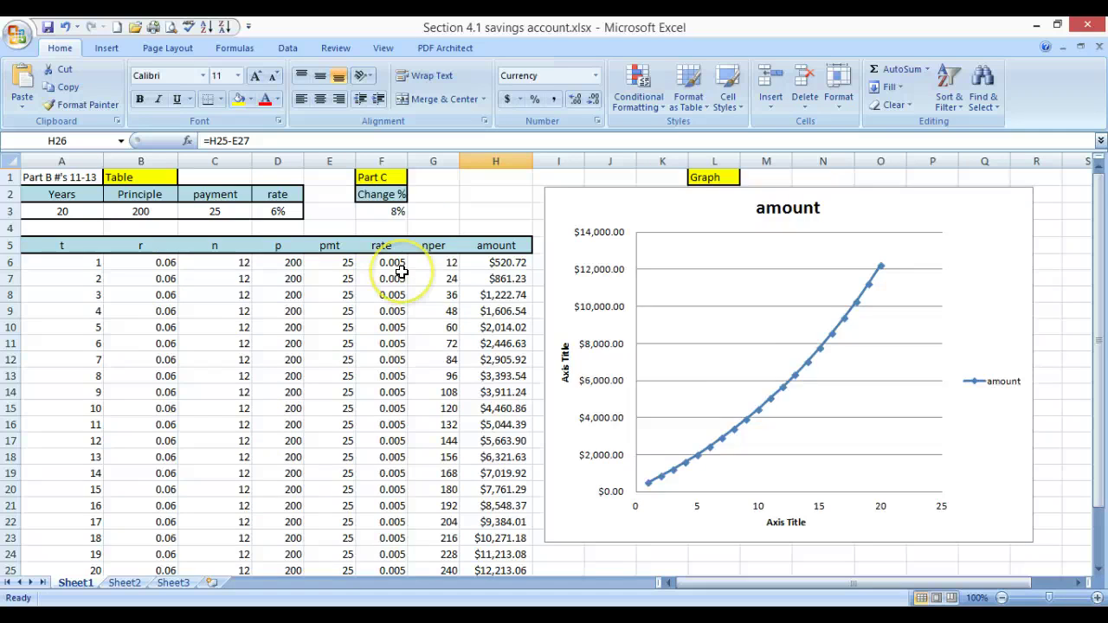
scroll(403, 270, down, 2)
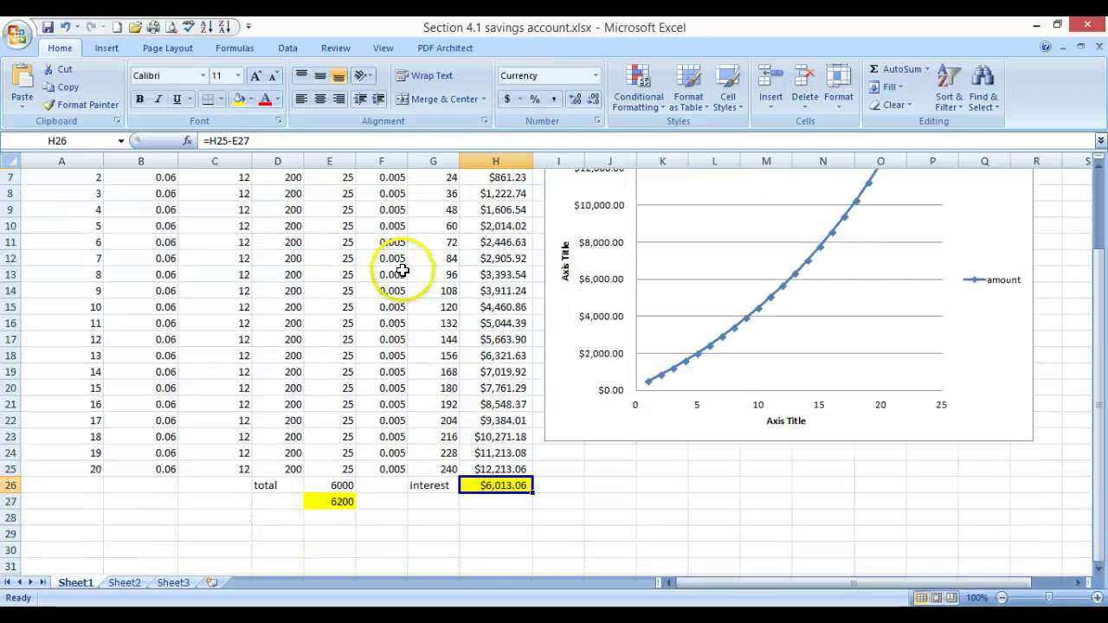
double_click(331, 502)
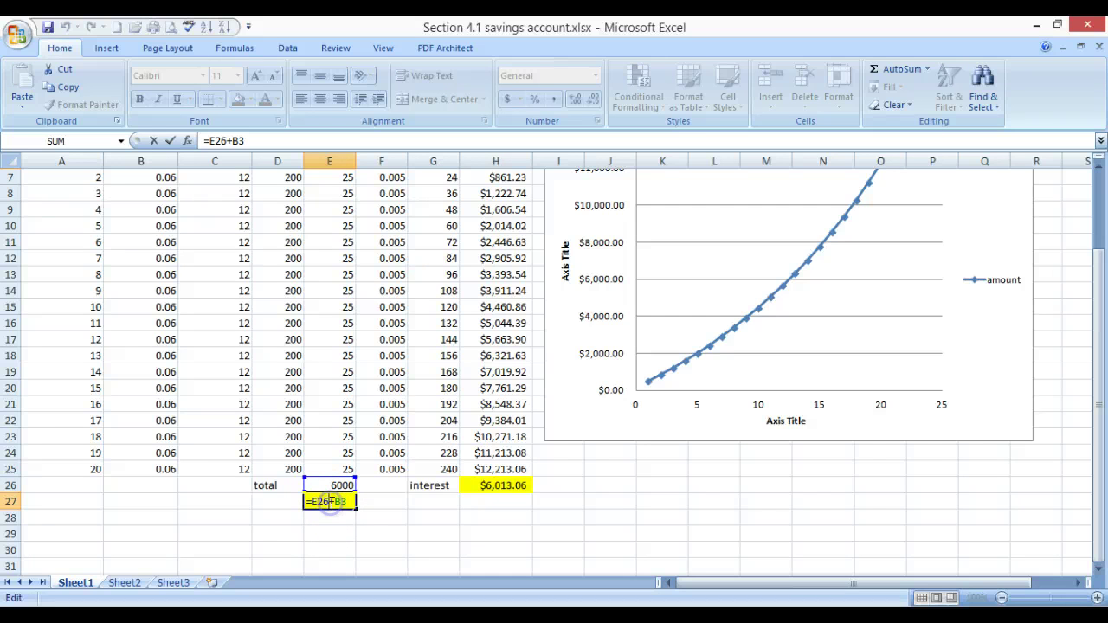
key(Return)
scroll(372, 515, up, 2)
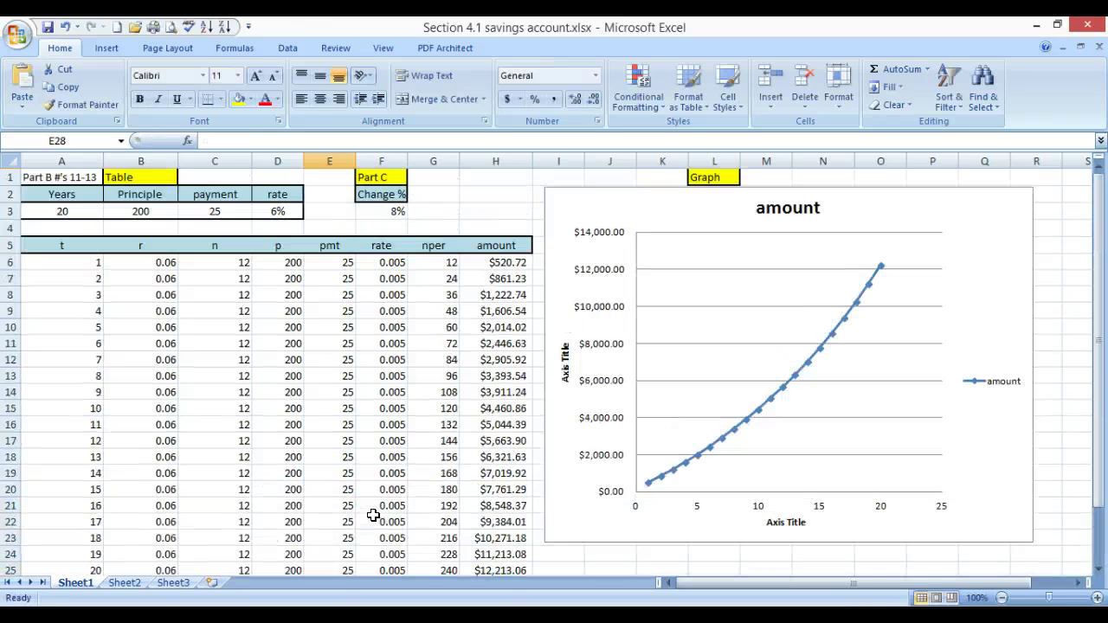
scroll(403, 339, down, 4)
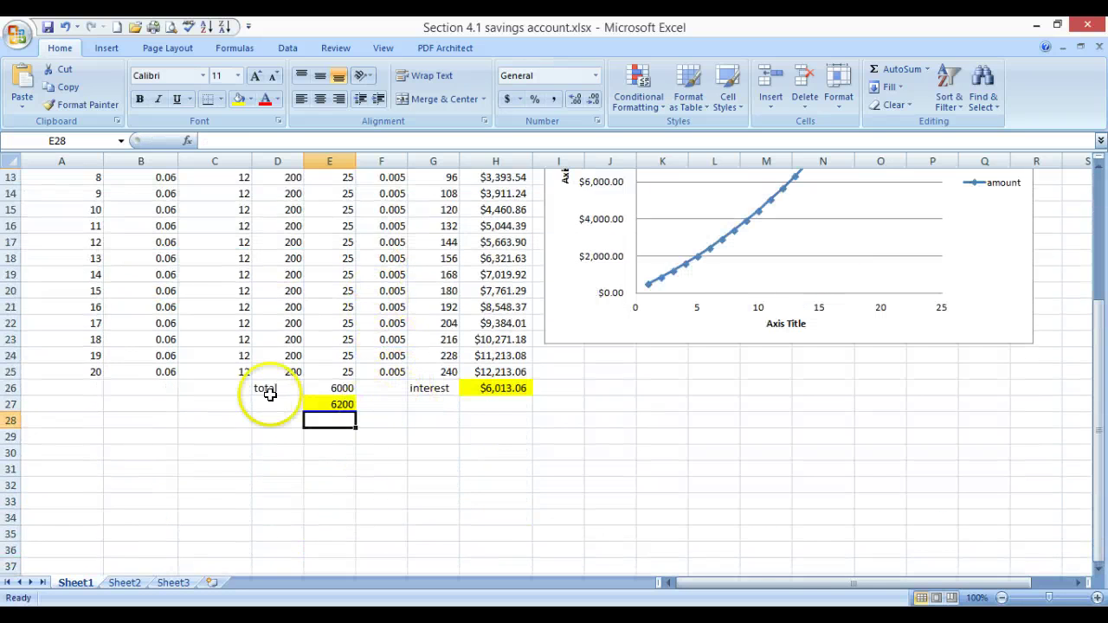
Set the year 1 annual rate r in B6 to .08 for the Part C rate change
scroll(425, 372, up, 4)
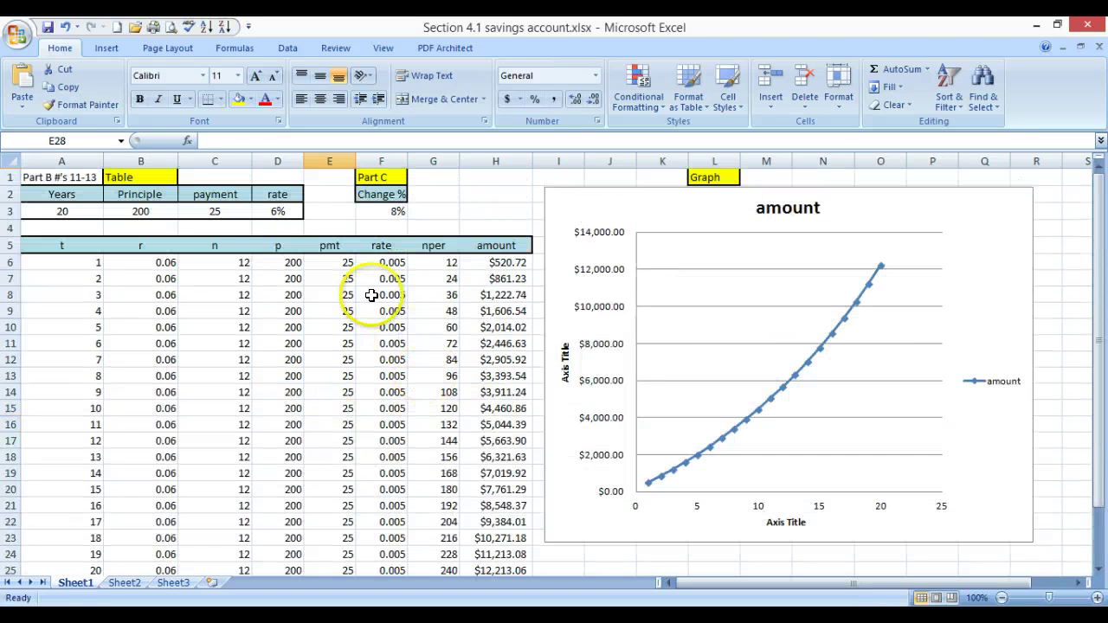
click(160, 263)
text(.0)
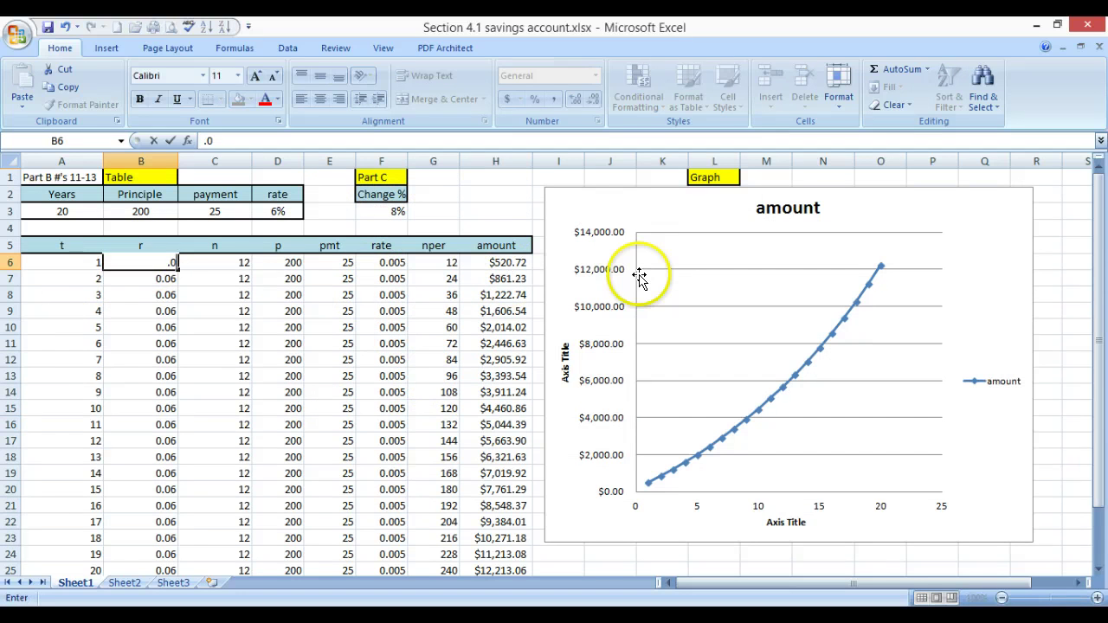
text(8)
key(Return)
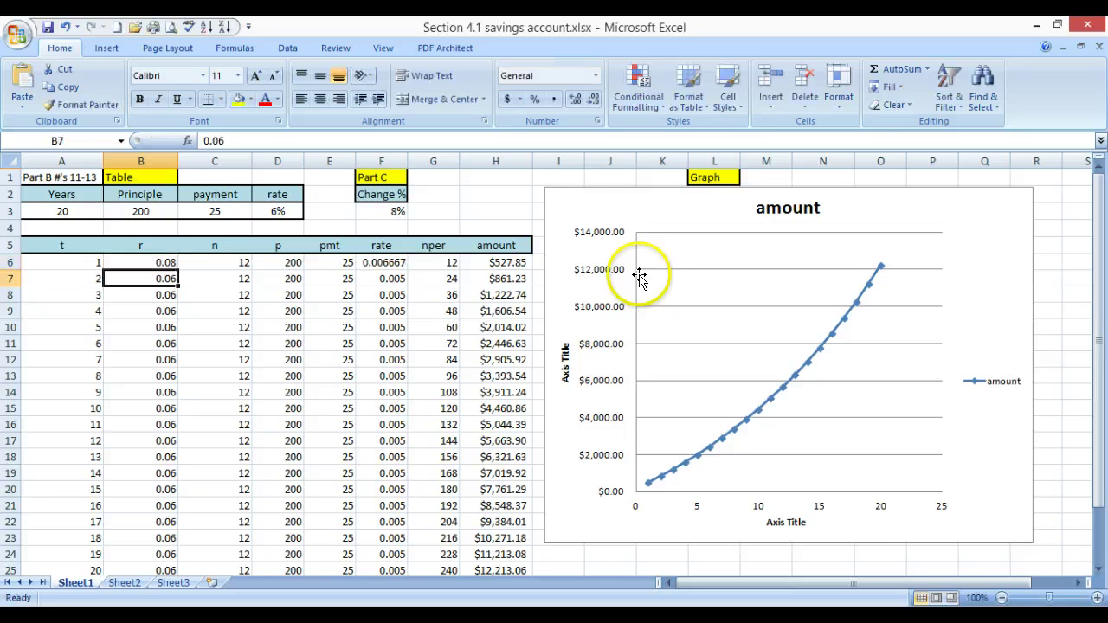
Re-enter the year 1 annual rate r in B6 as the percentage 8%
click(156, 261)
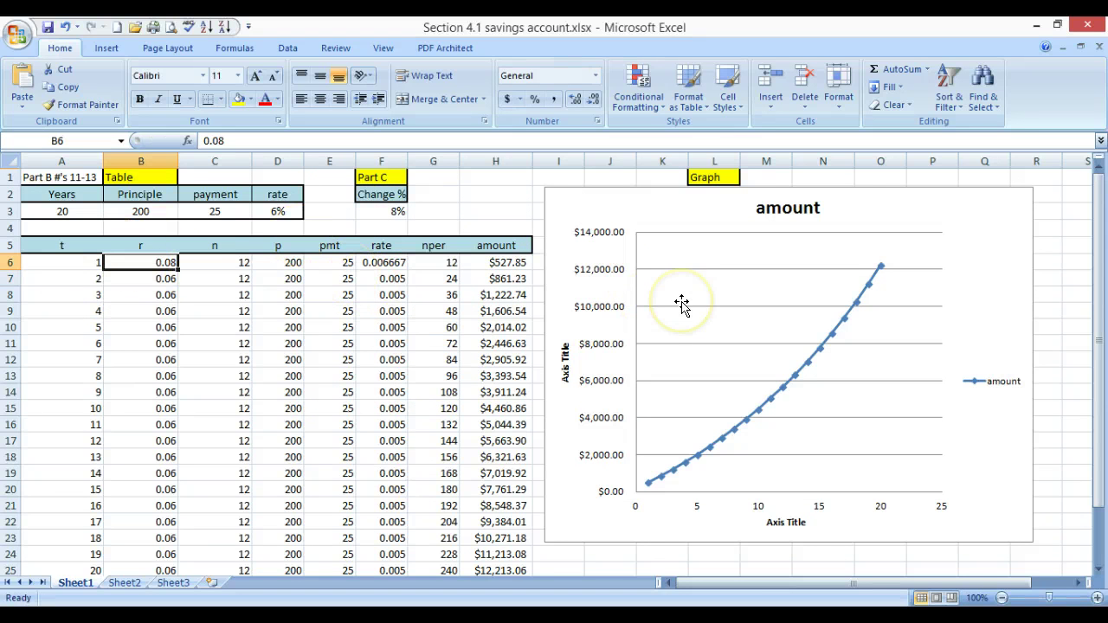
text(8%)
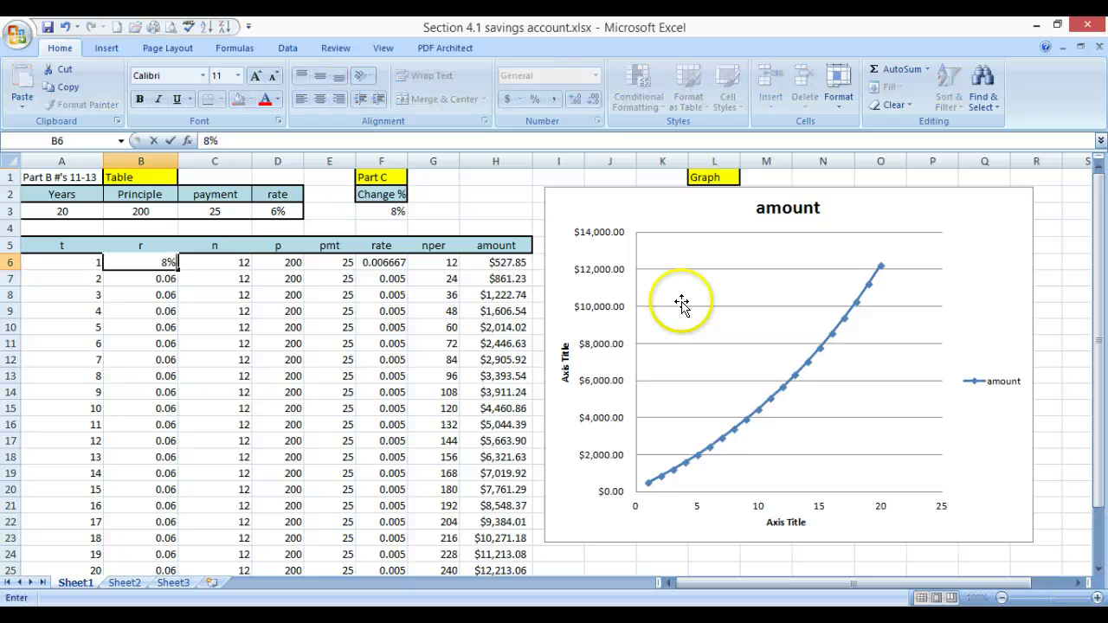
key(Return)
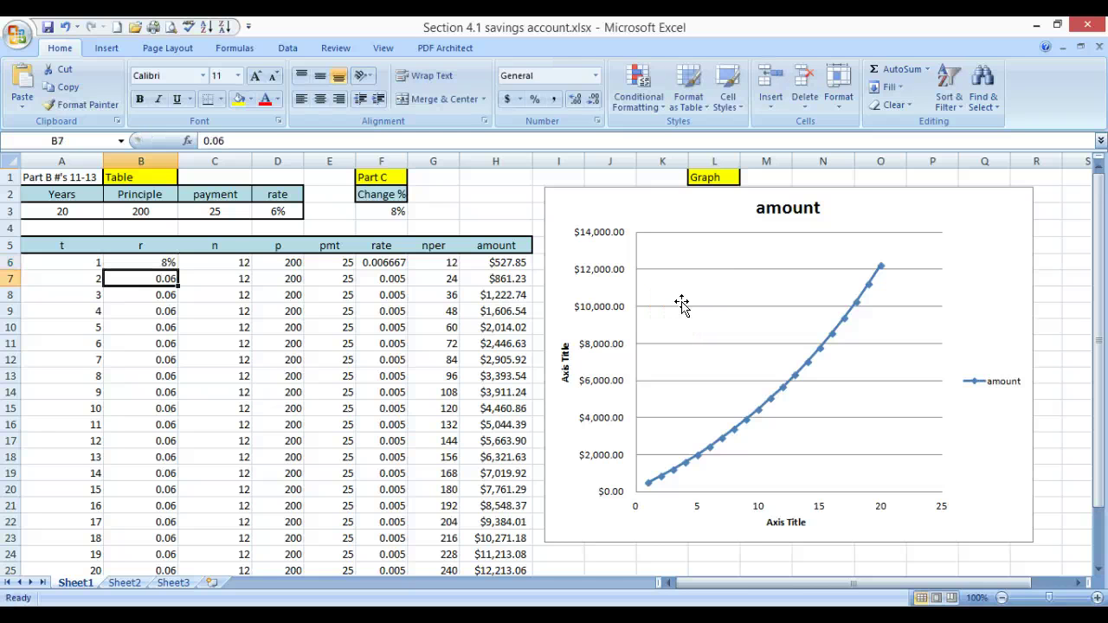
click(163, 262)
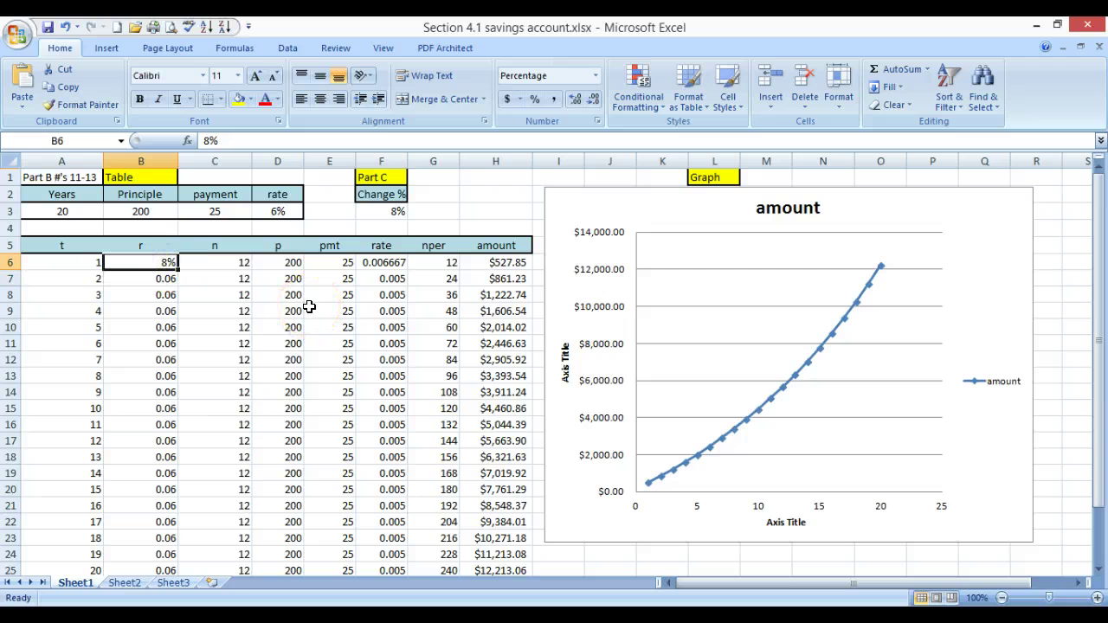
Set the year 2 rate r in B7 to 0.08 and fill it down the r column through year 20 in B25
click(164, 279)
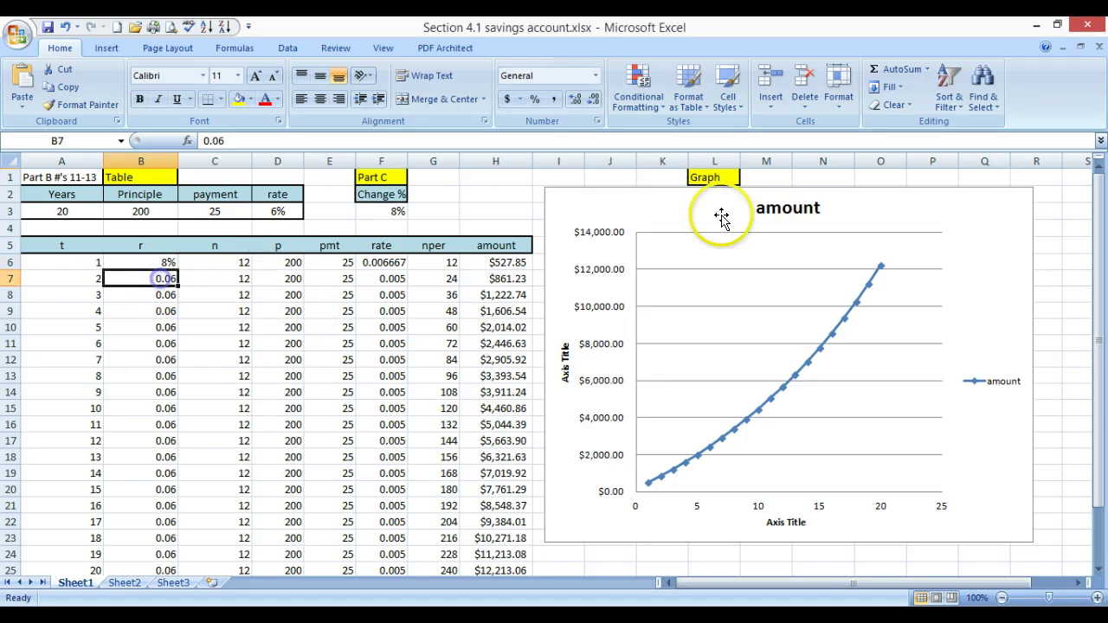
text(0.08)
key(Return)
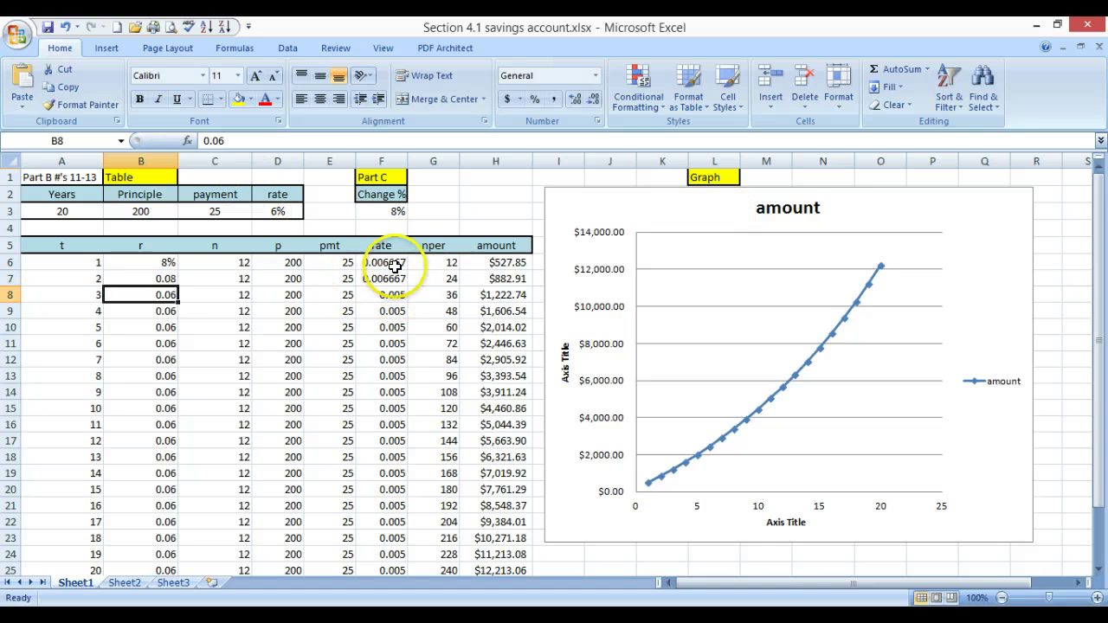
click(173, 280)
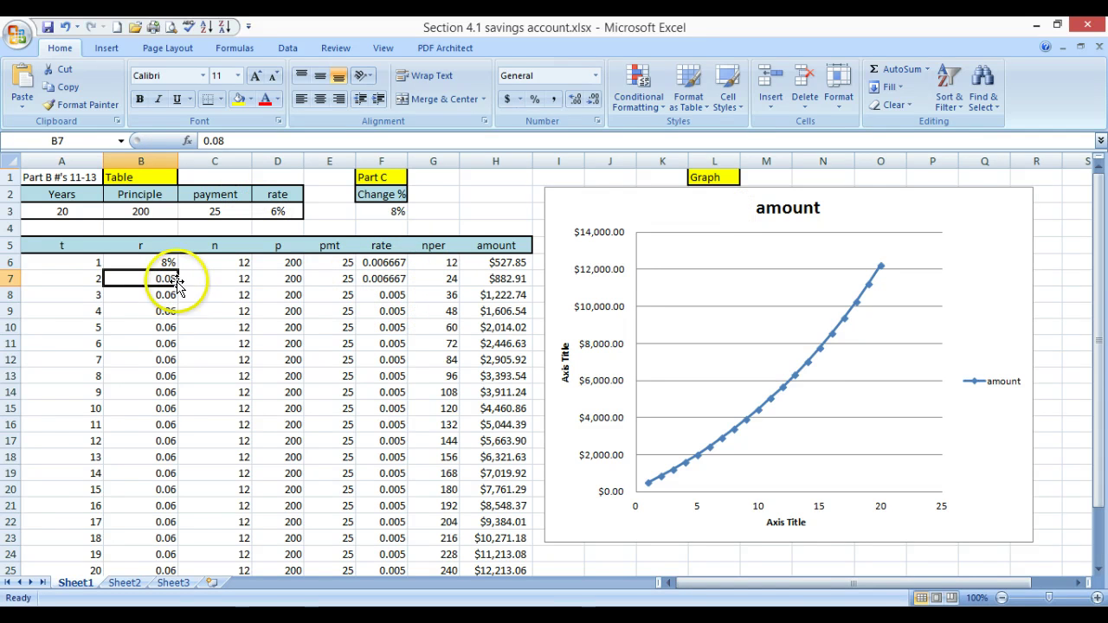
drag(179, 288, 141, 522)
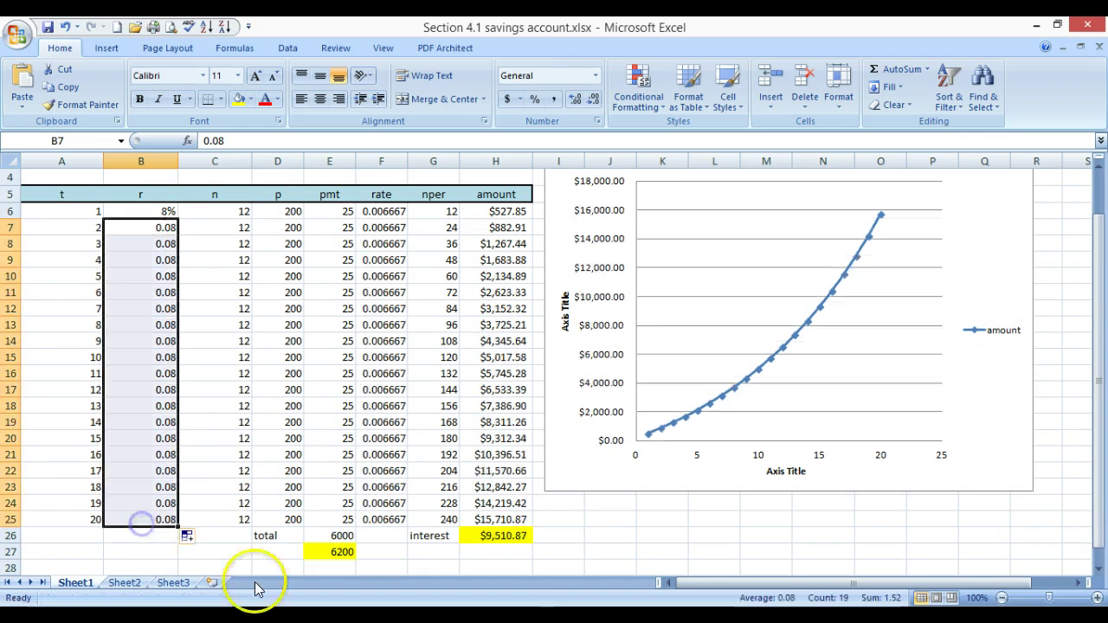
Check the deposit formulas in E26 and E27, the Principle and payment inputs, the interest formula in H26, and the updated table and chart
click(342, 554)
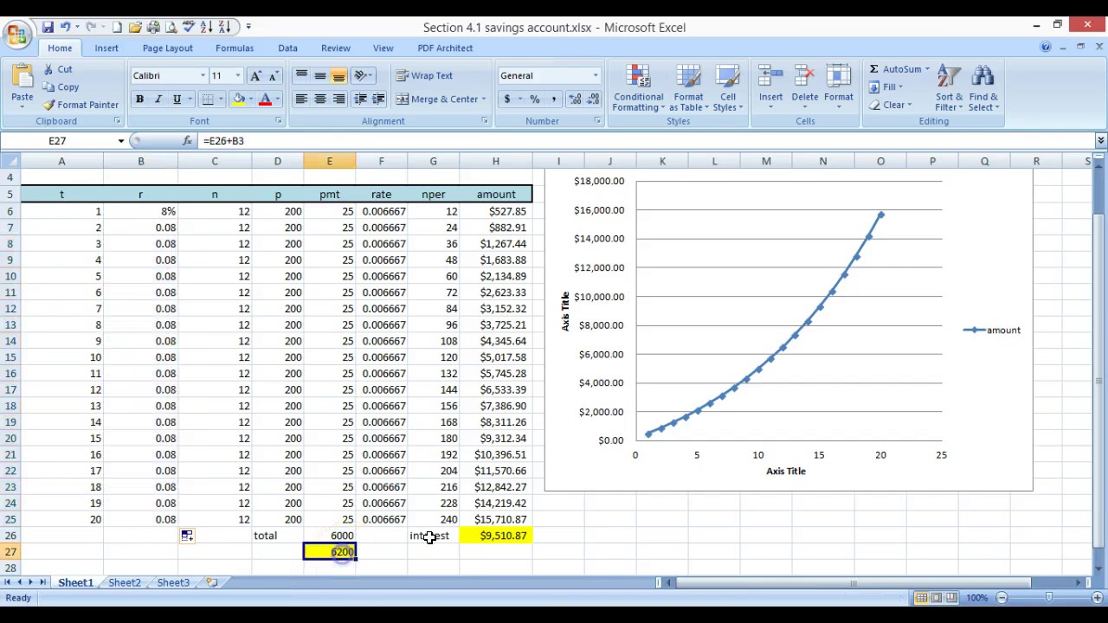
click(339, 537)
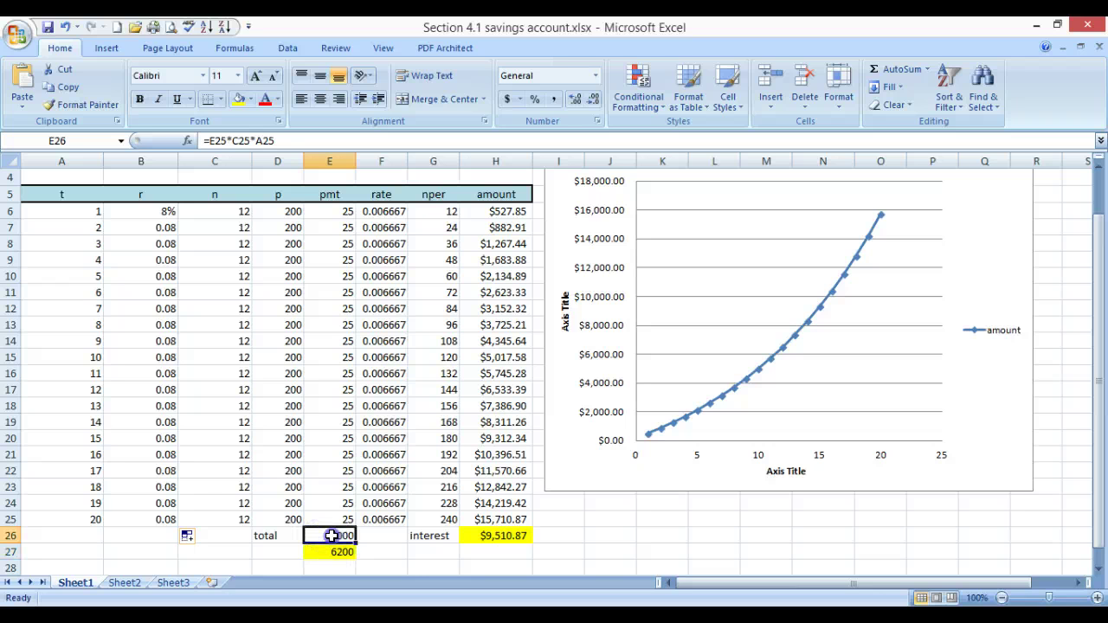
double_click(331, 536)
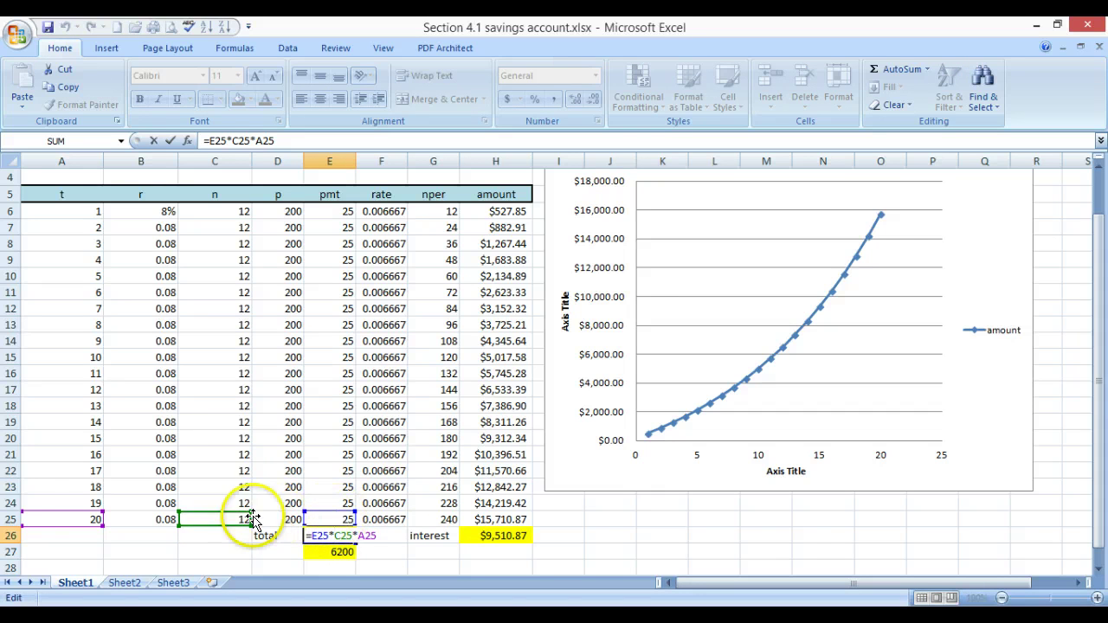
key(Return)
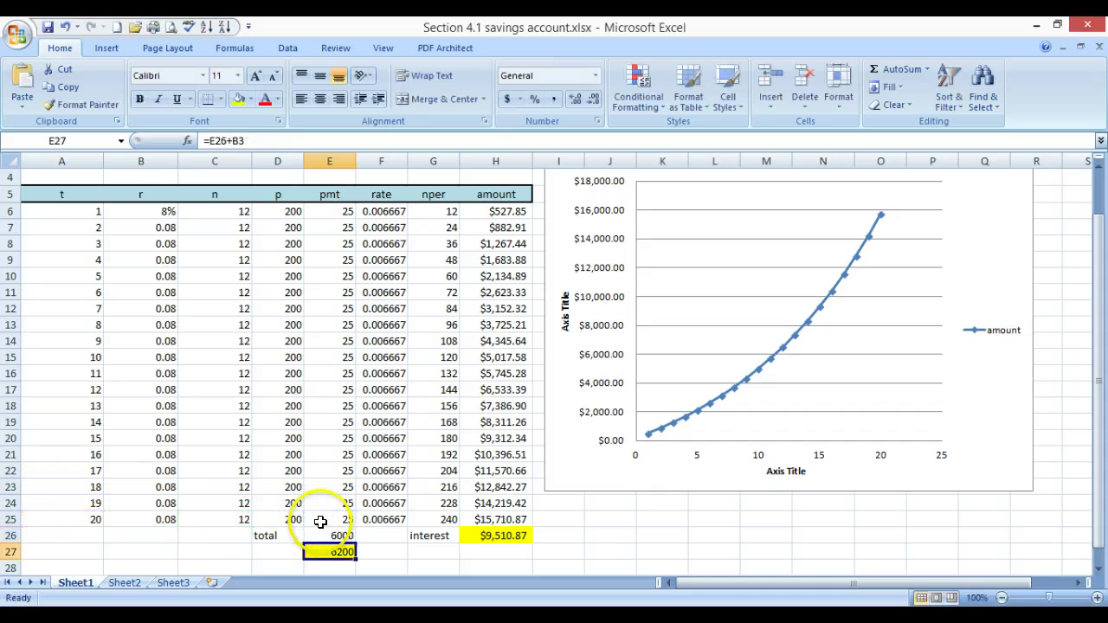
scroll(318, 553, up, 1)
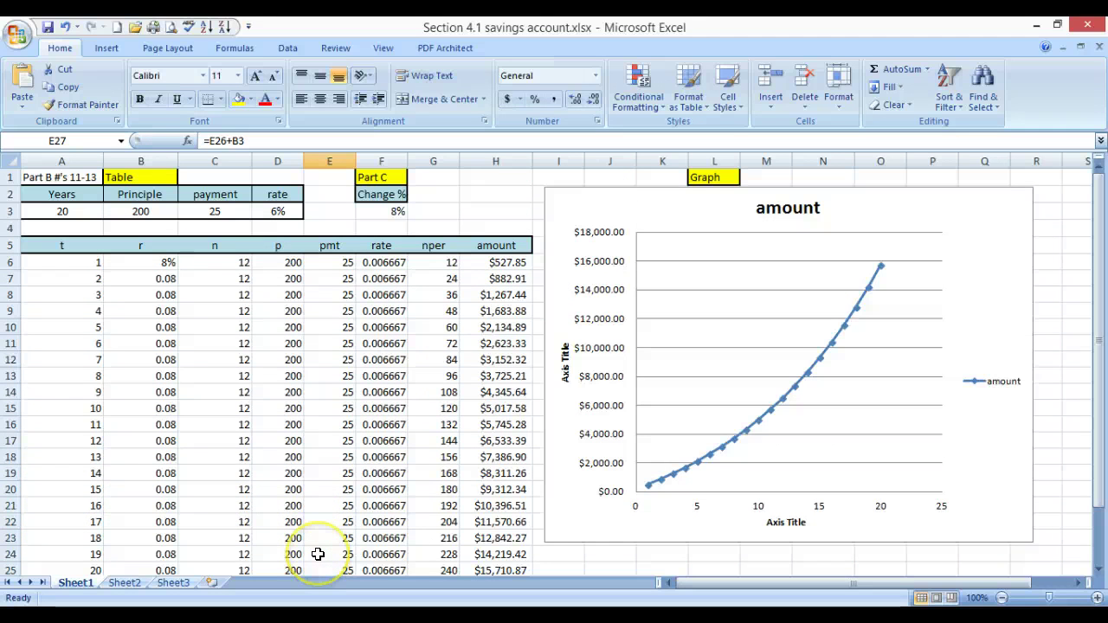
click(138, 210)
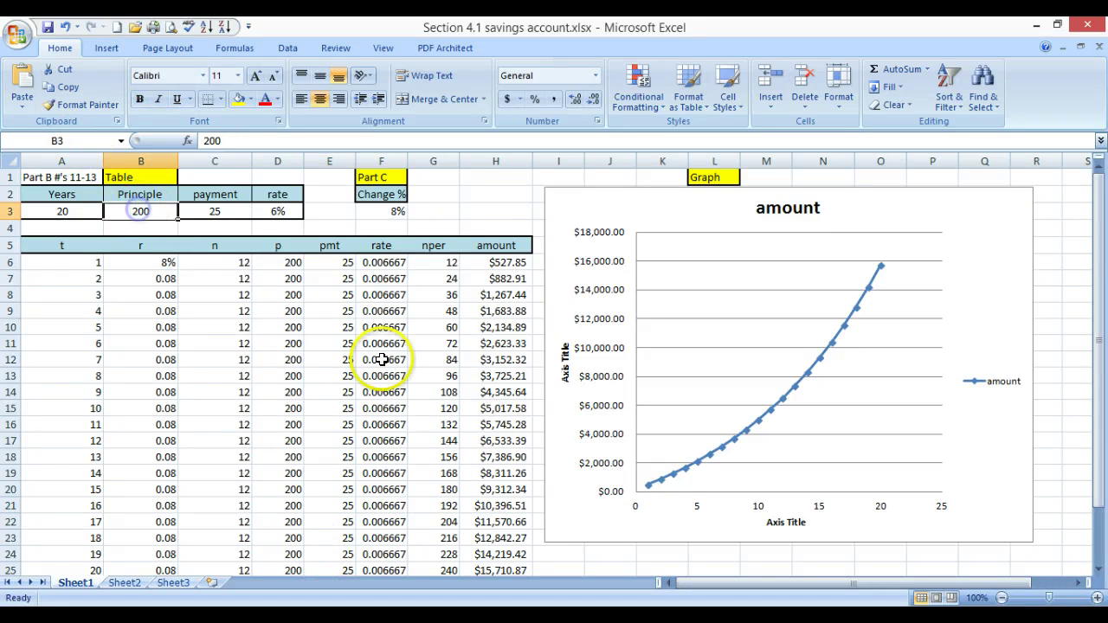
click(222, 211)
scroll(420, 418, down, 3)
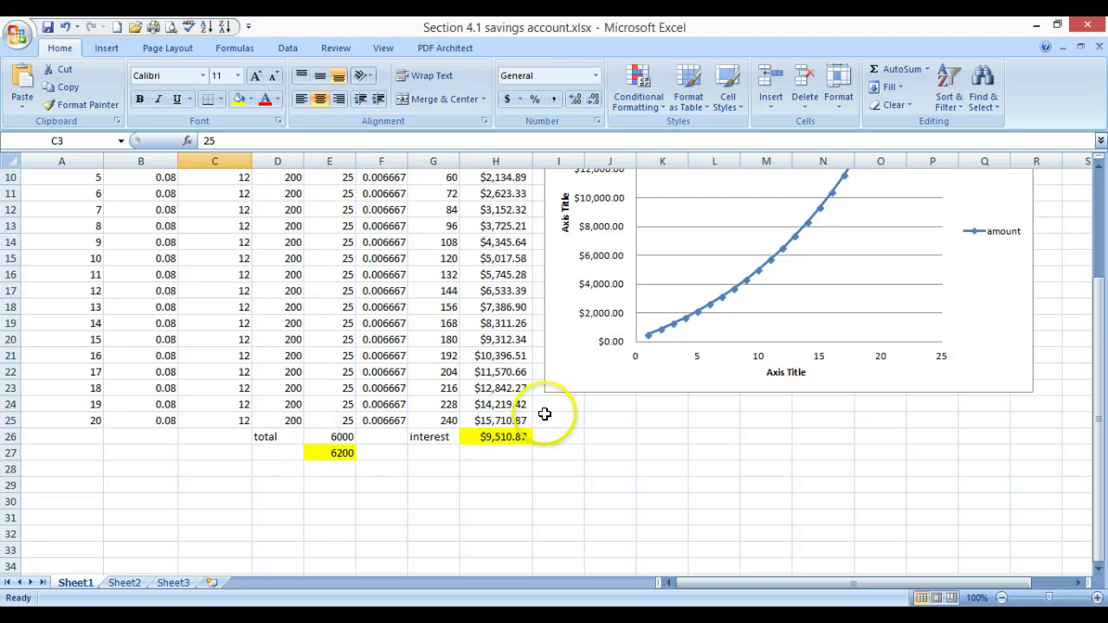
click(502, 440)
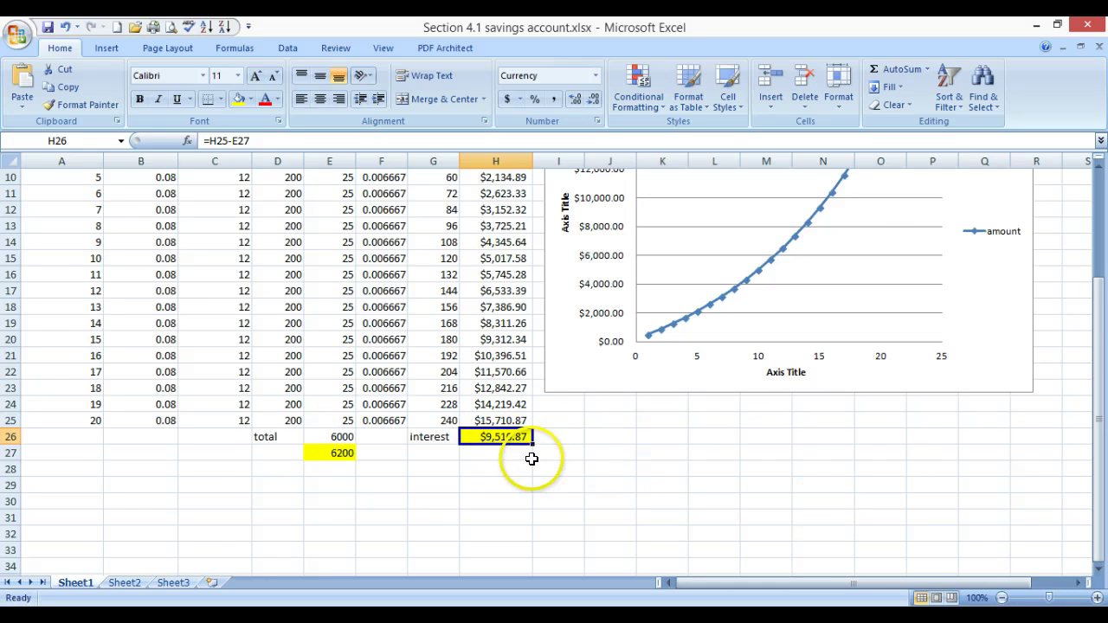
scroll(530, 459, up, 2)
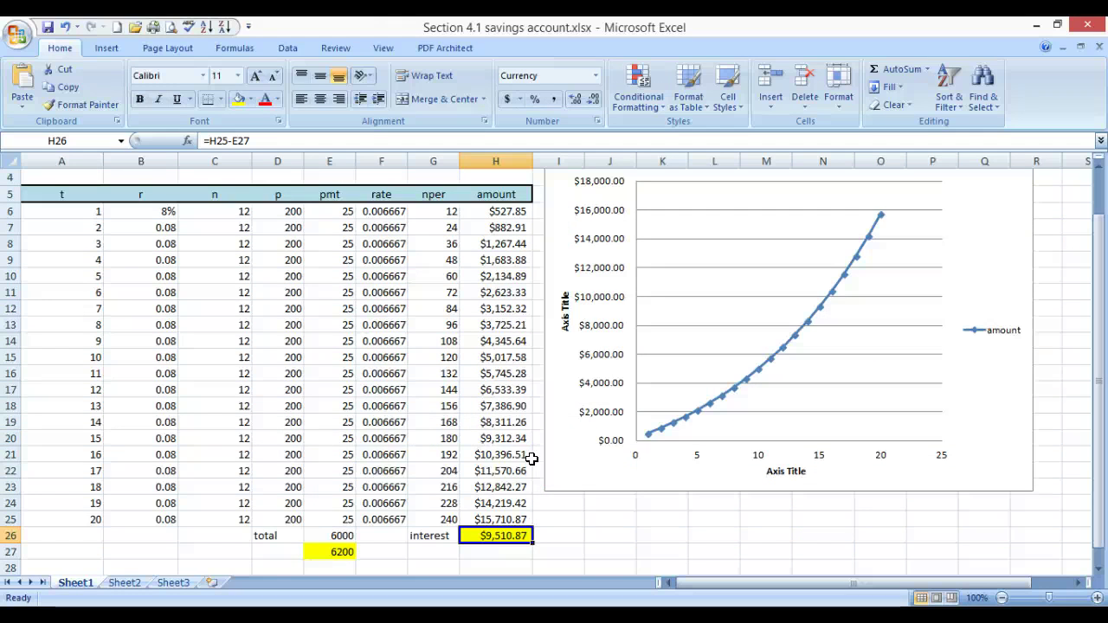
scroll(530, 459, up, 1)
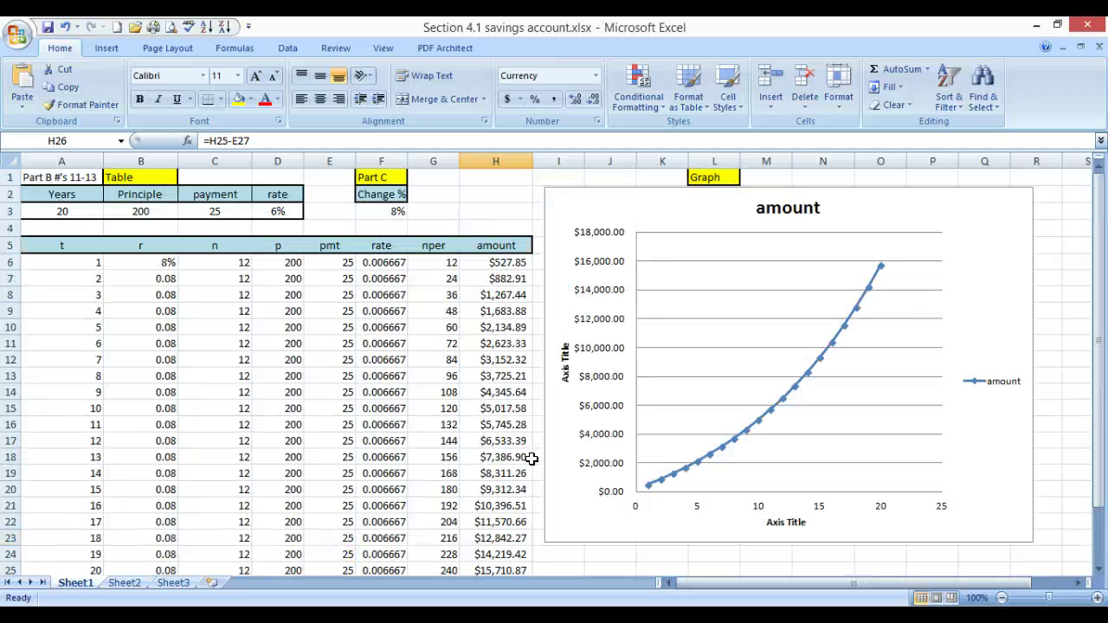